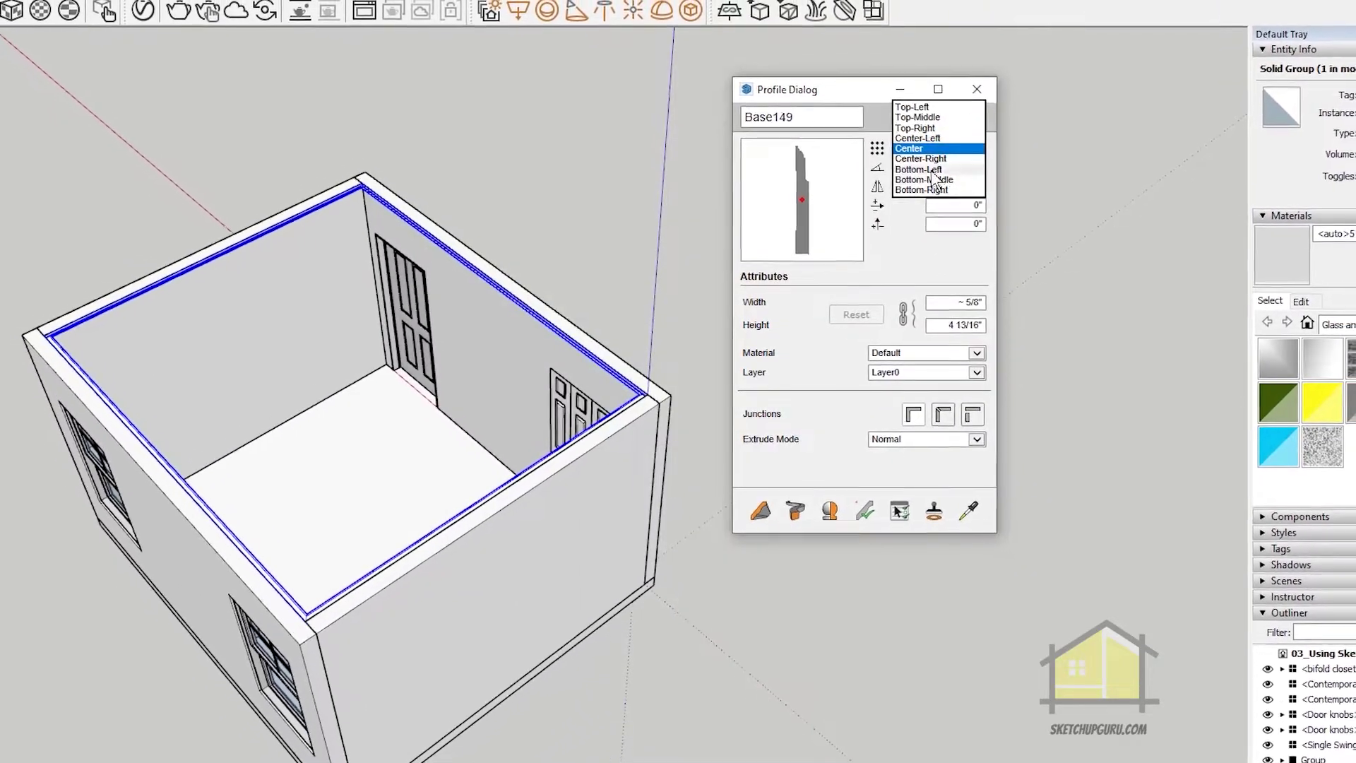
Set the Base149 profile's placement point to Bottom-Left and build it along the floor edge between the single door and the closet
click(934, 171)
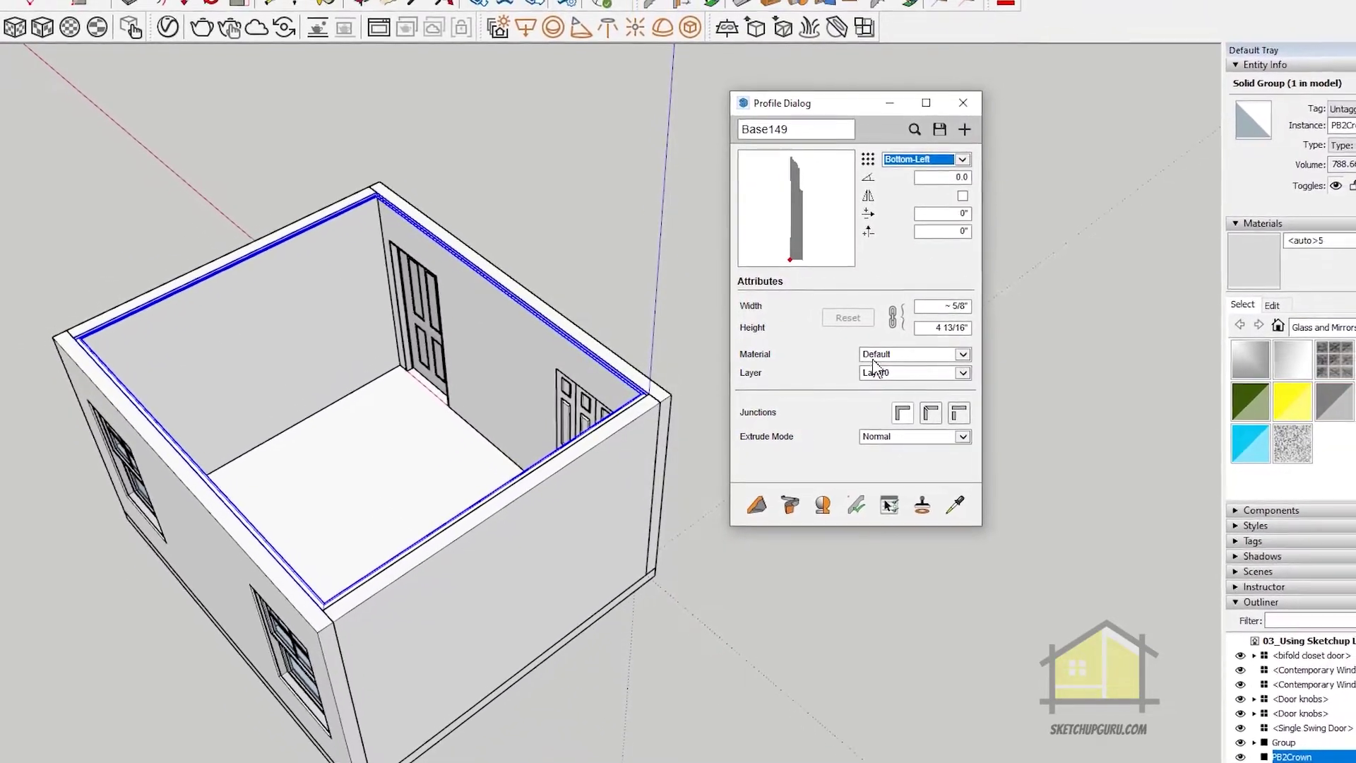
click(756, 505)
middle_drag(453, 385, 411, 358)
scroll(411, 358, up, 3)
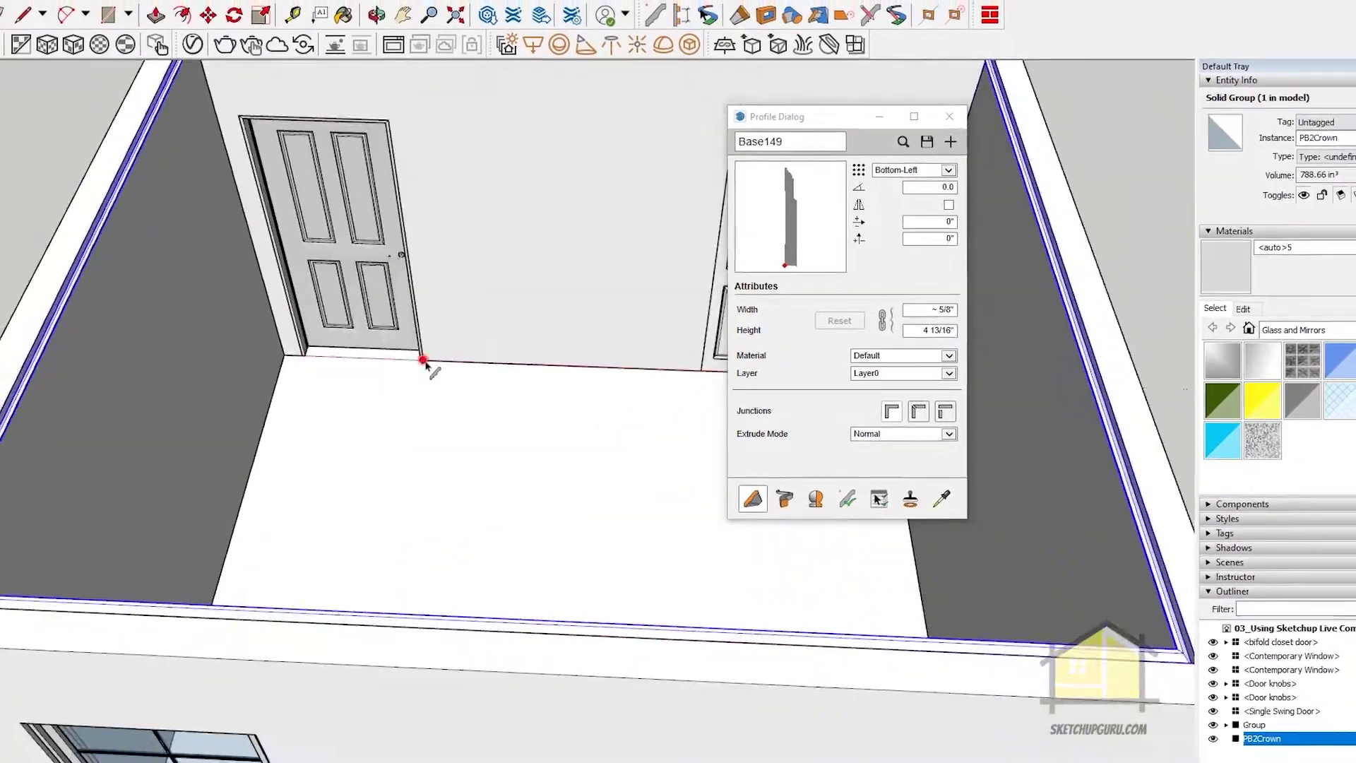
click(423, 359)
scroll(703, 371, up, 3)
click(632, 361)
middle_drag(233, 361, 374, 366)
key(Escape)
scroll(400, 275, up, 4)
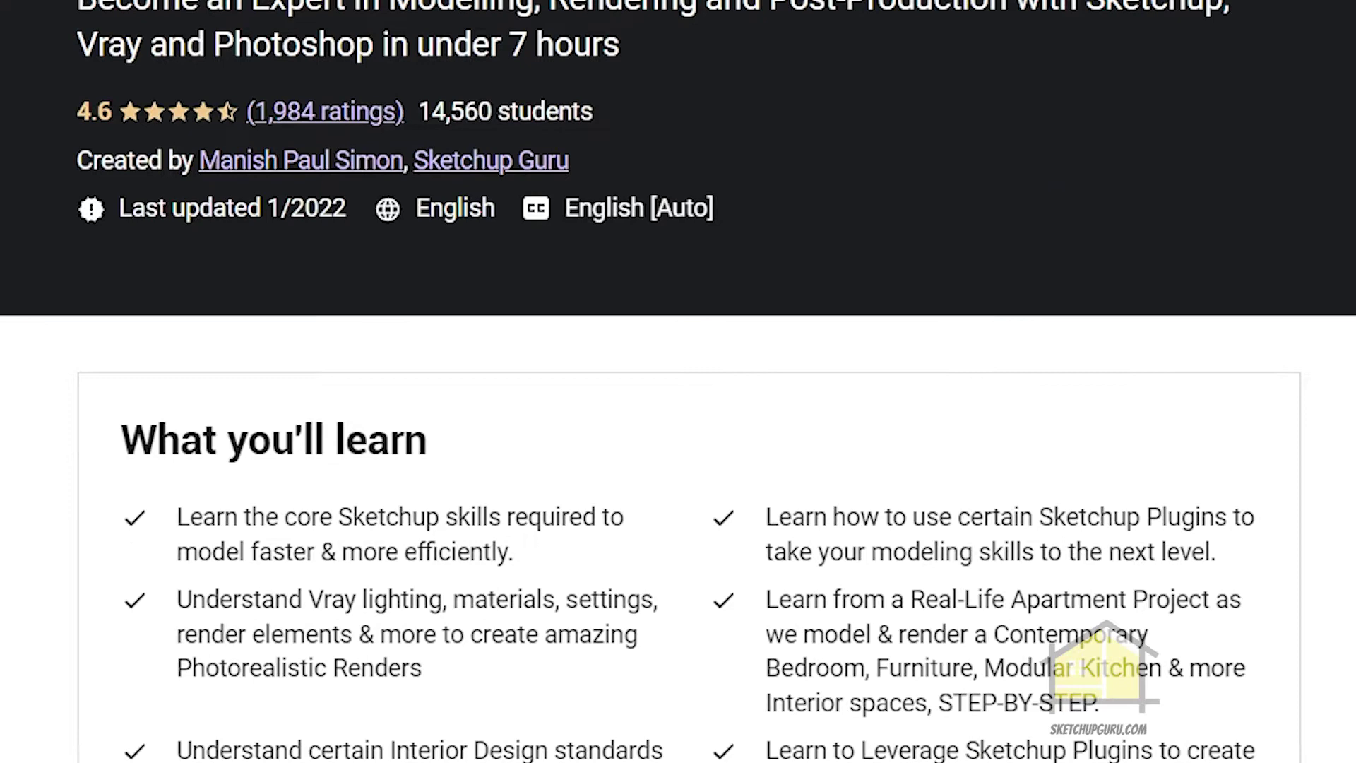
Look through the course page's learning outcomes, company list and description
scroll(678, 381, down, 3)
scroll(678, 382, down, 3)
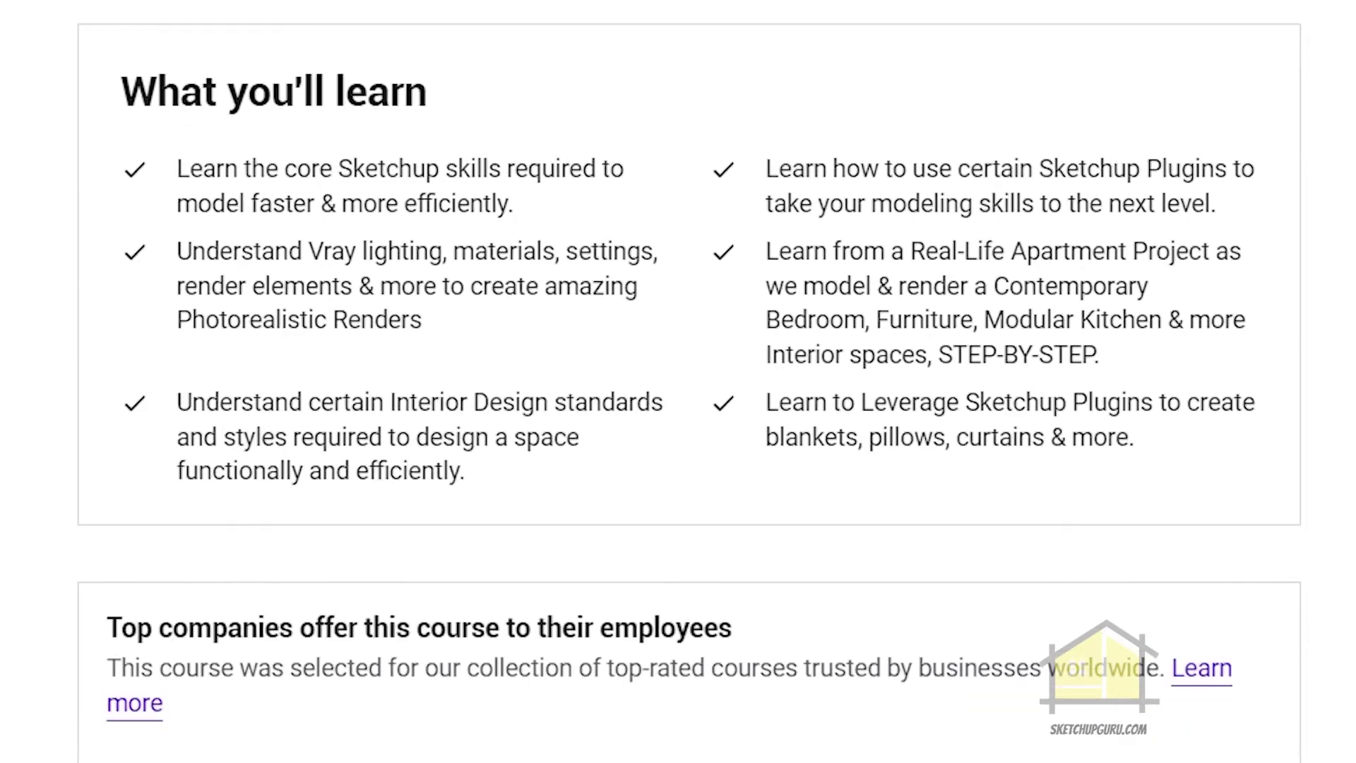
scroll(679, 381, down, 3)
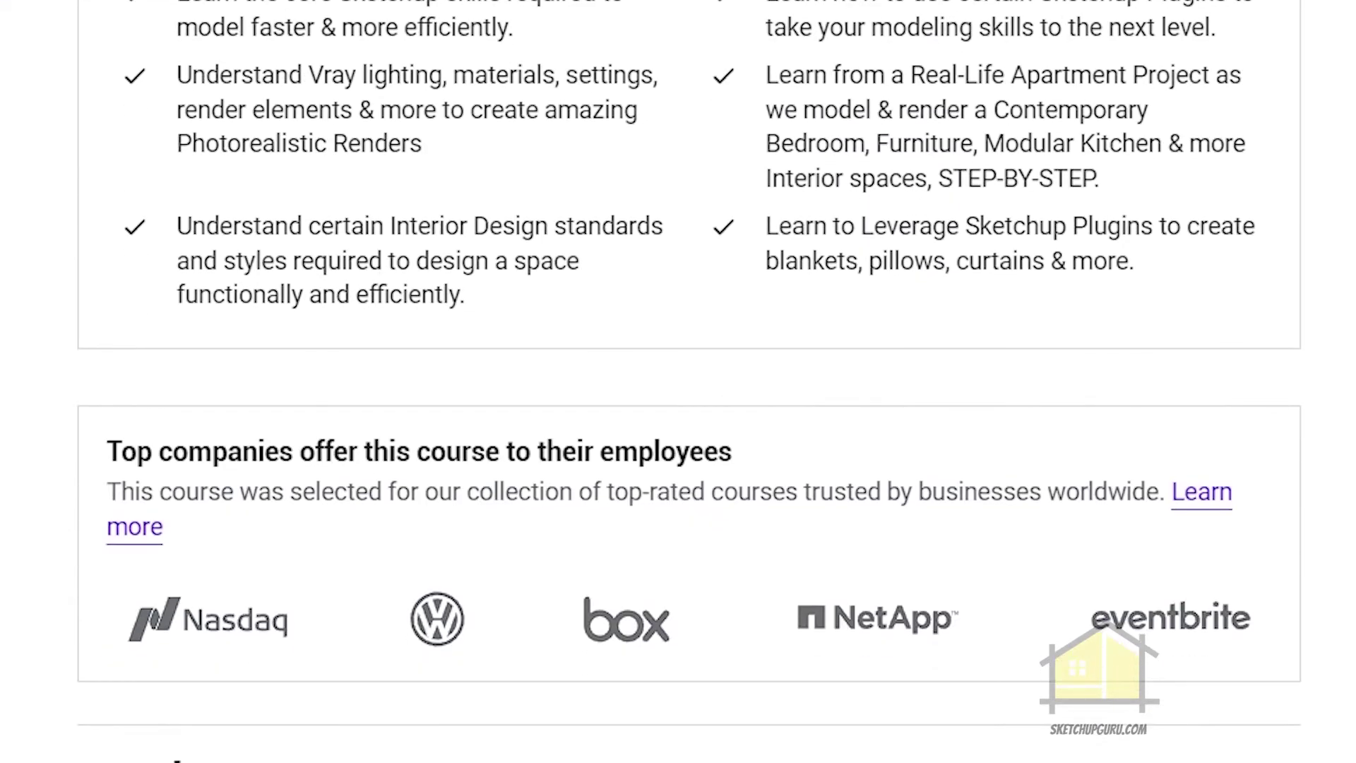
scroll(678, 381, down, 3)
scroll(678, 382, down, 3)
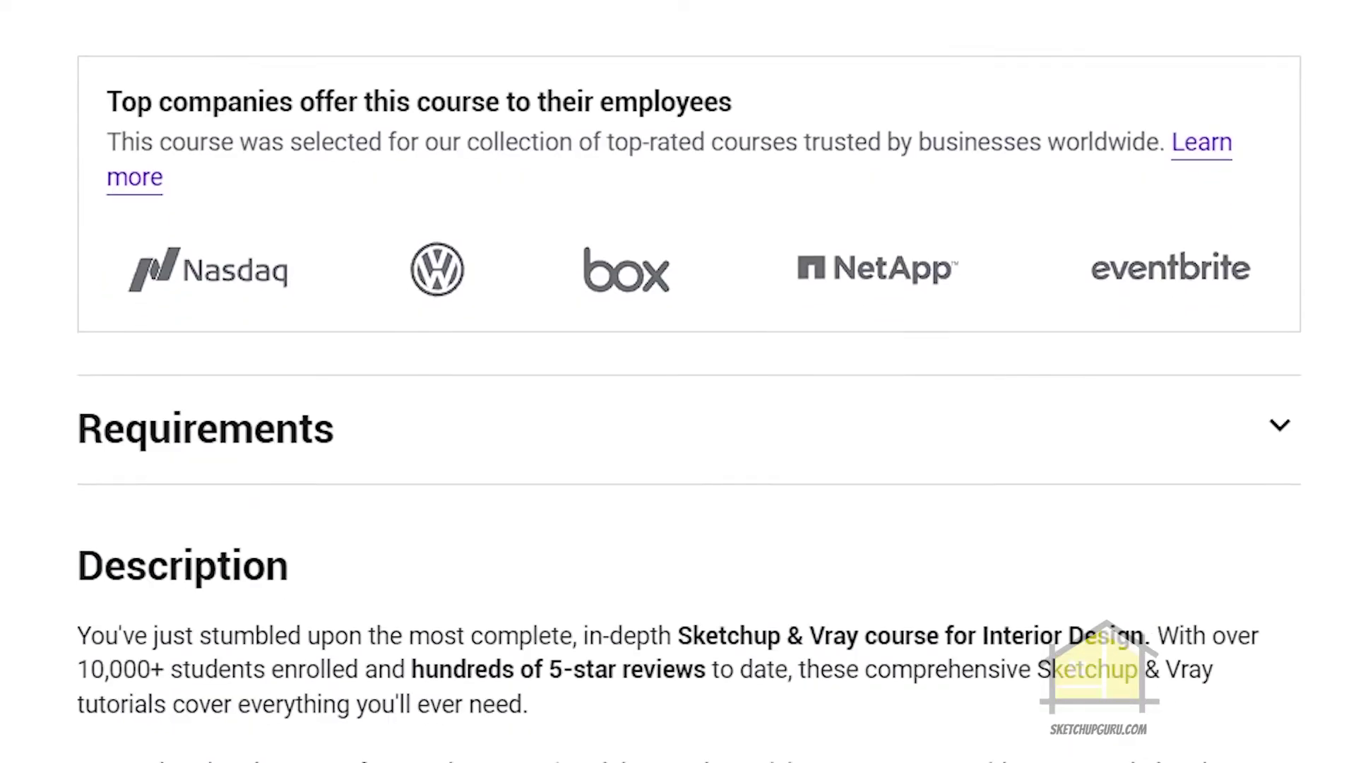
scroll(678, 382, down, 3)
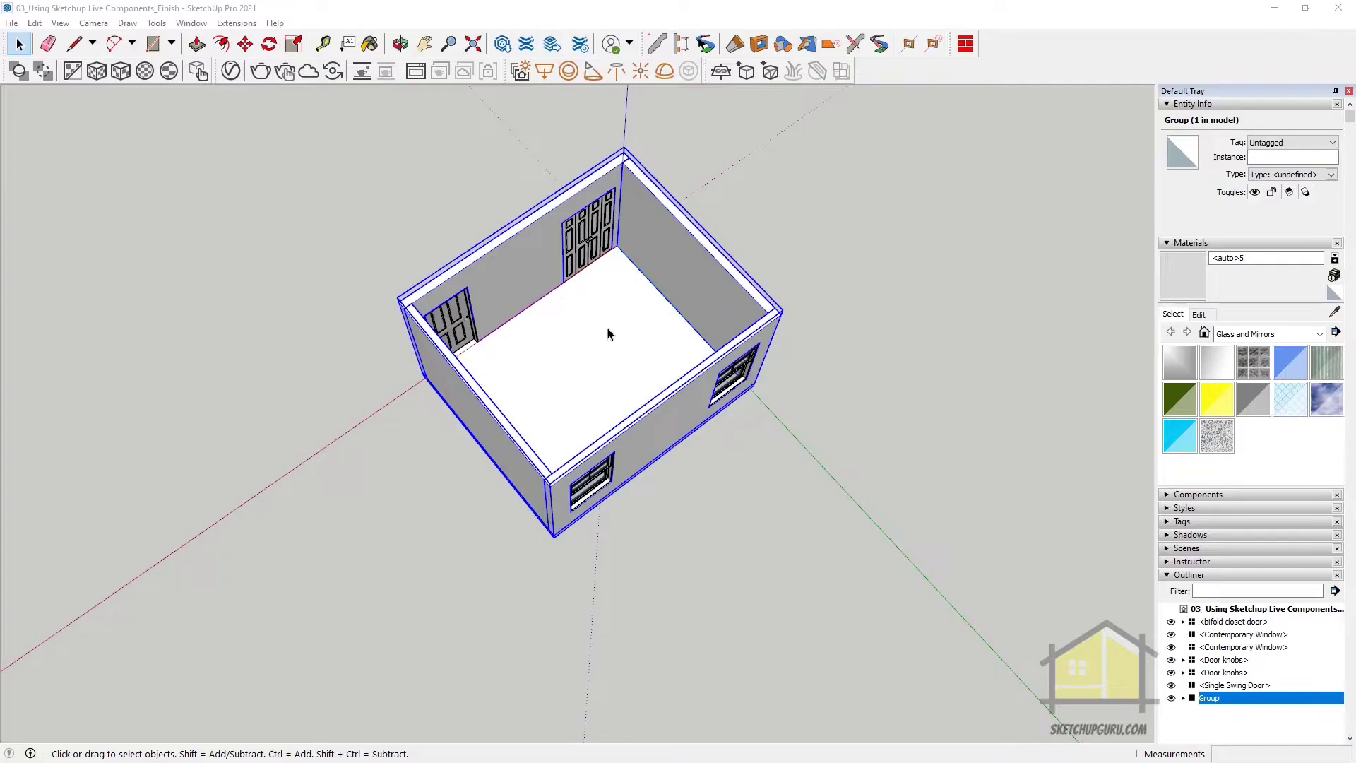
Hide the Profile Builder 3 toolbar and show it again
scroll(520, 320, up, 5)
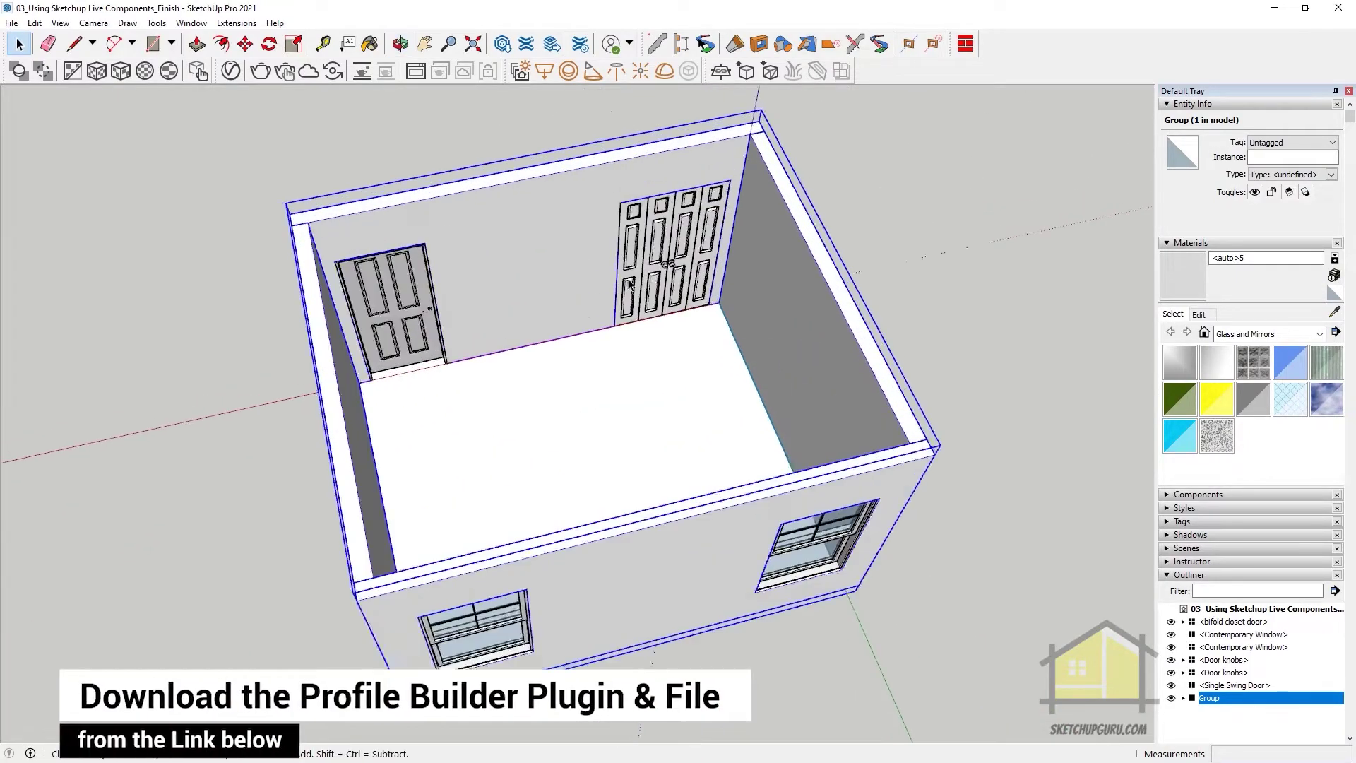
scroll(659, 476, down, 5)
scroll(756, 293, up, 3)
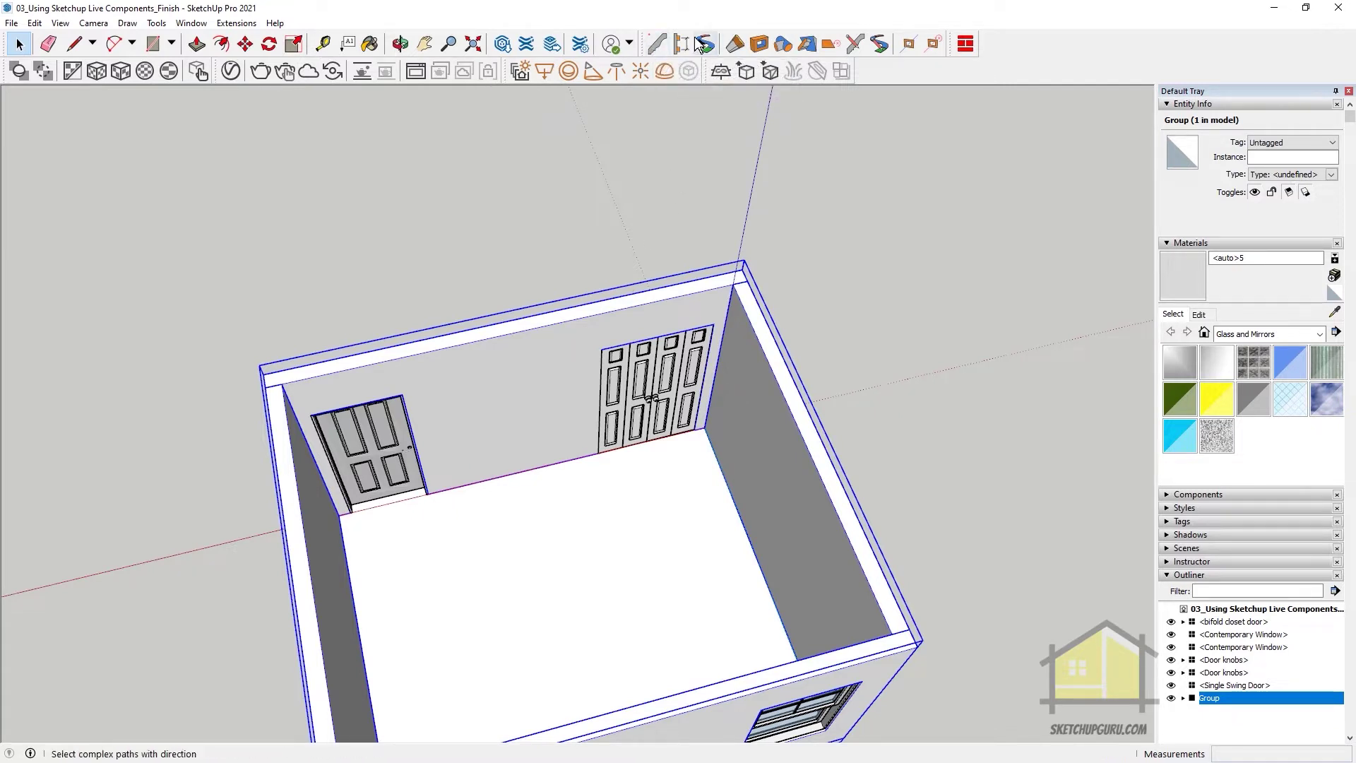
click(60, 23)
click(78, 35)
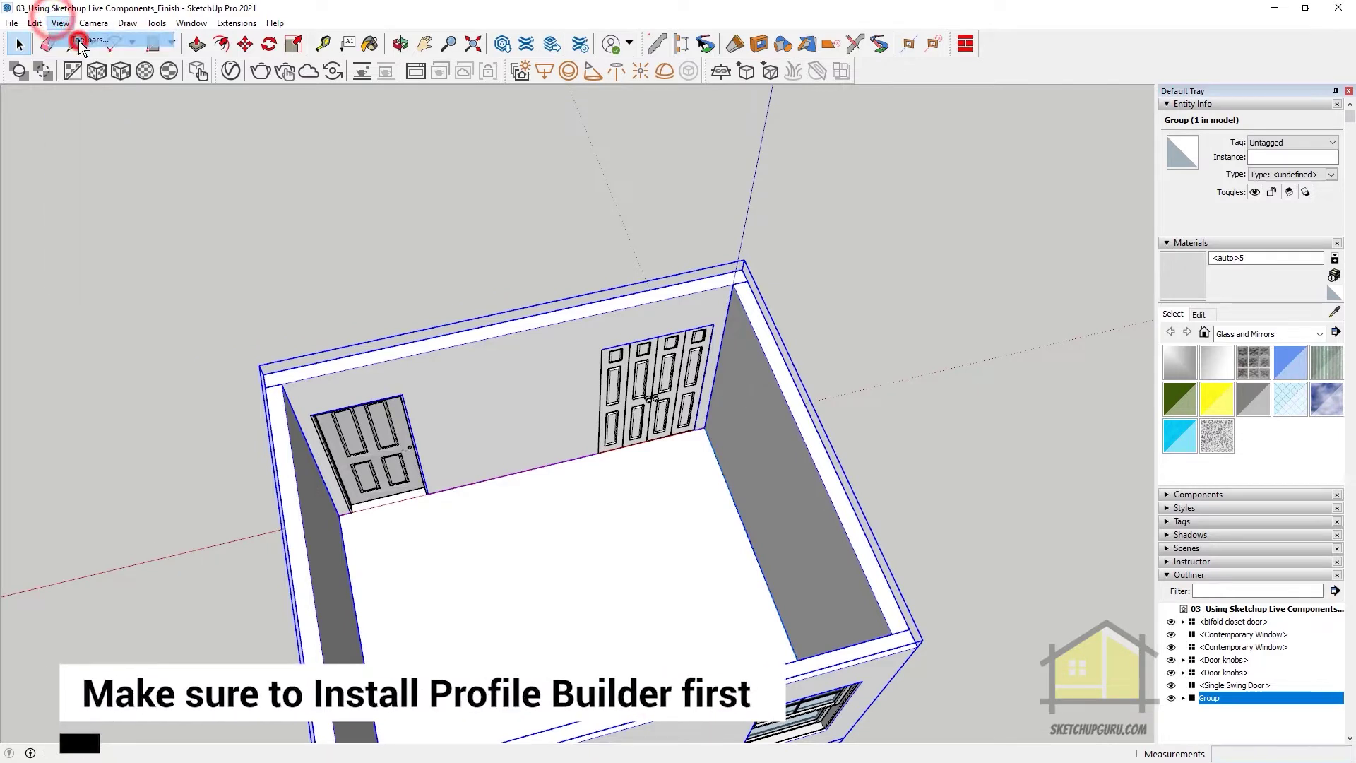
drag(700, 349, 699, 434)
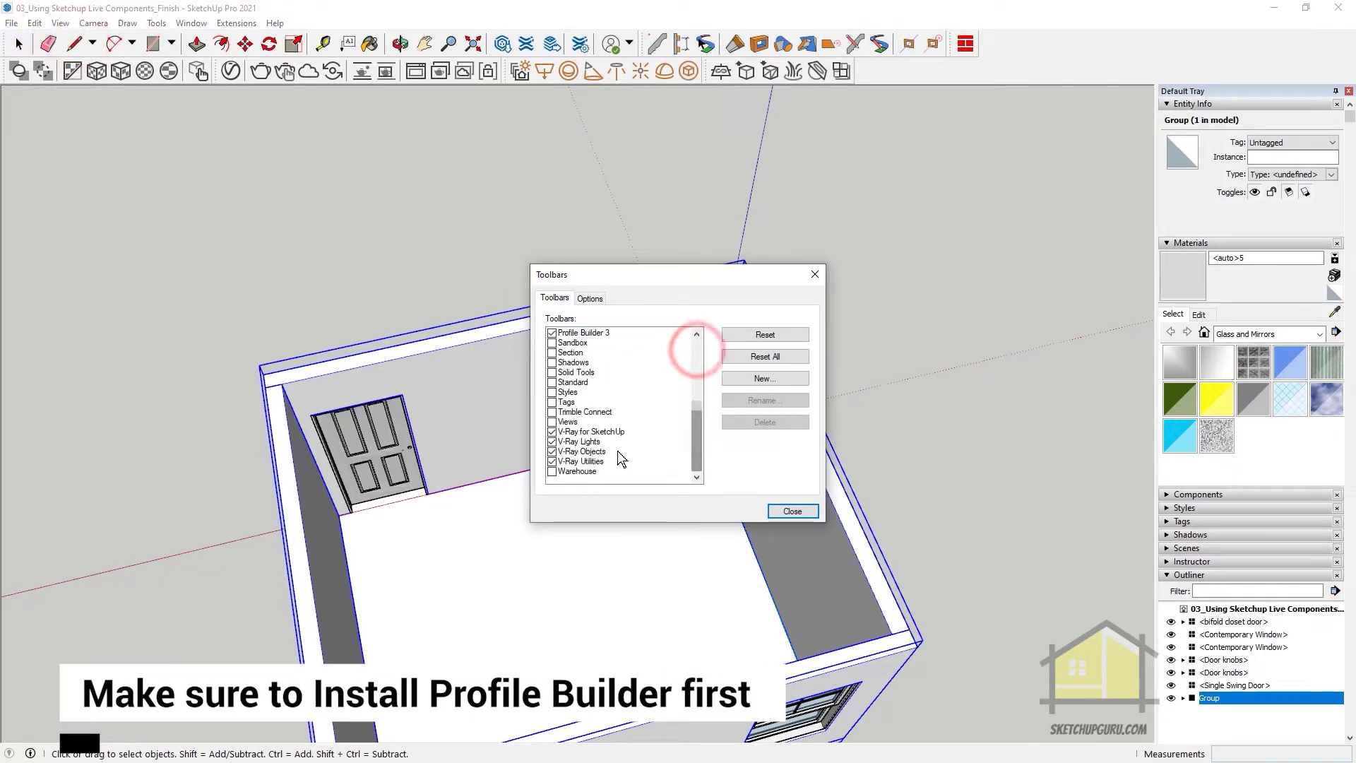
scroll(579, 385, up, 1)
click(583, 363)
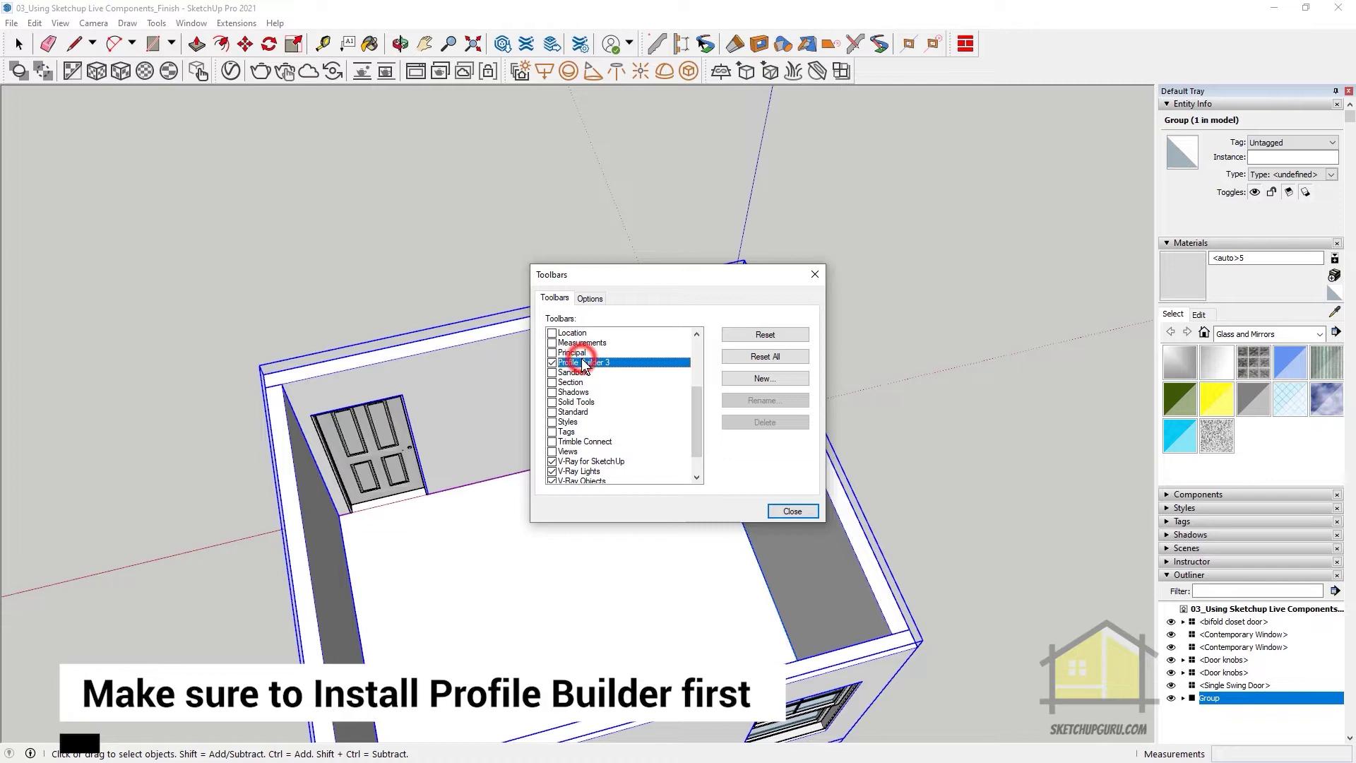
click(553, 362)
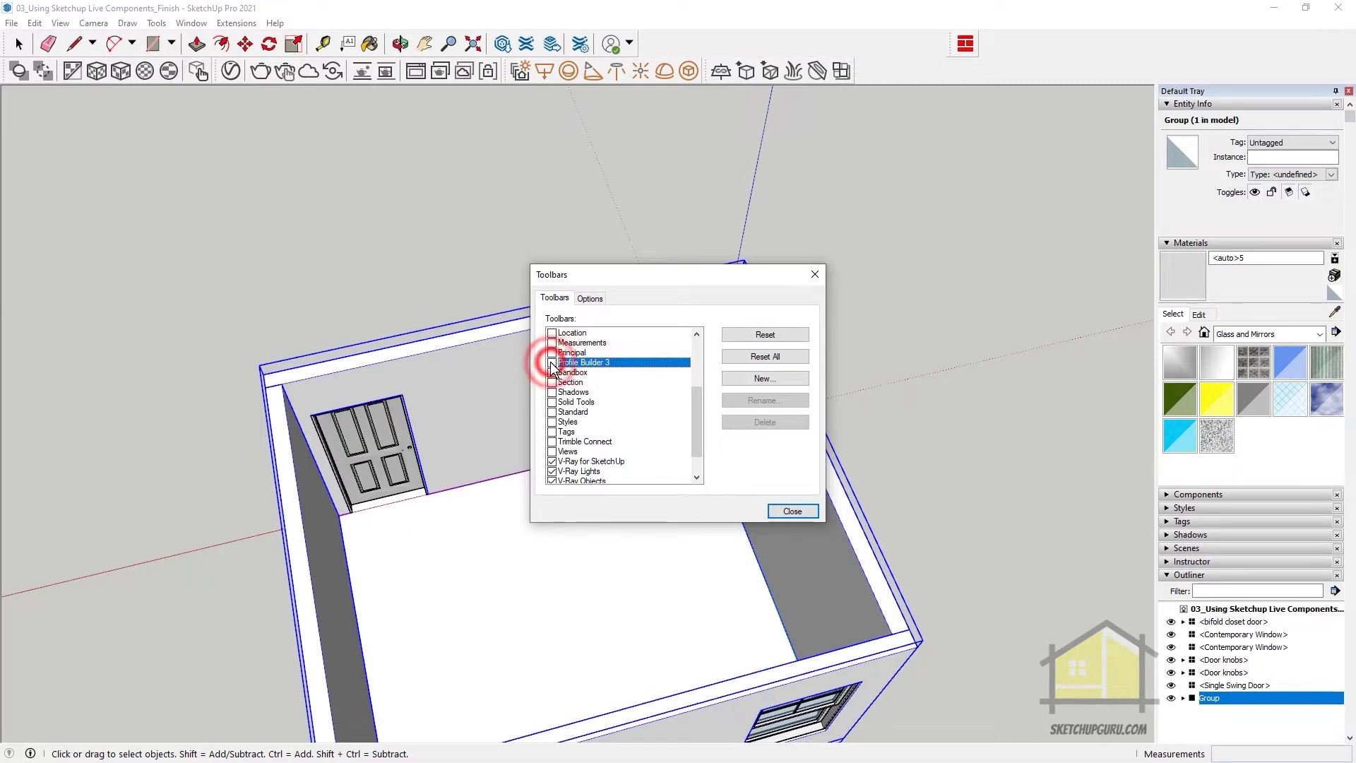
click(553, 362)
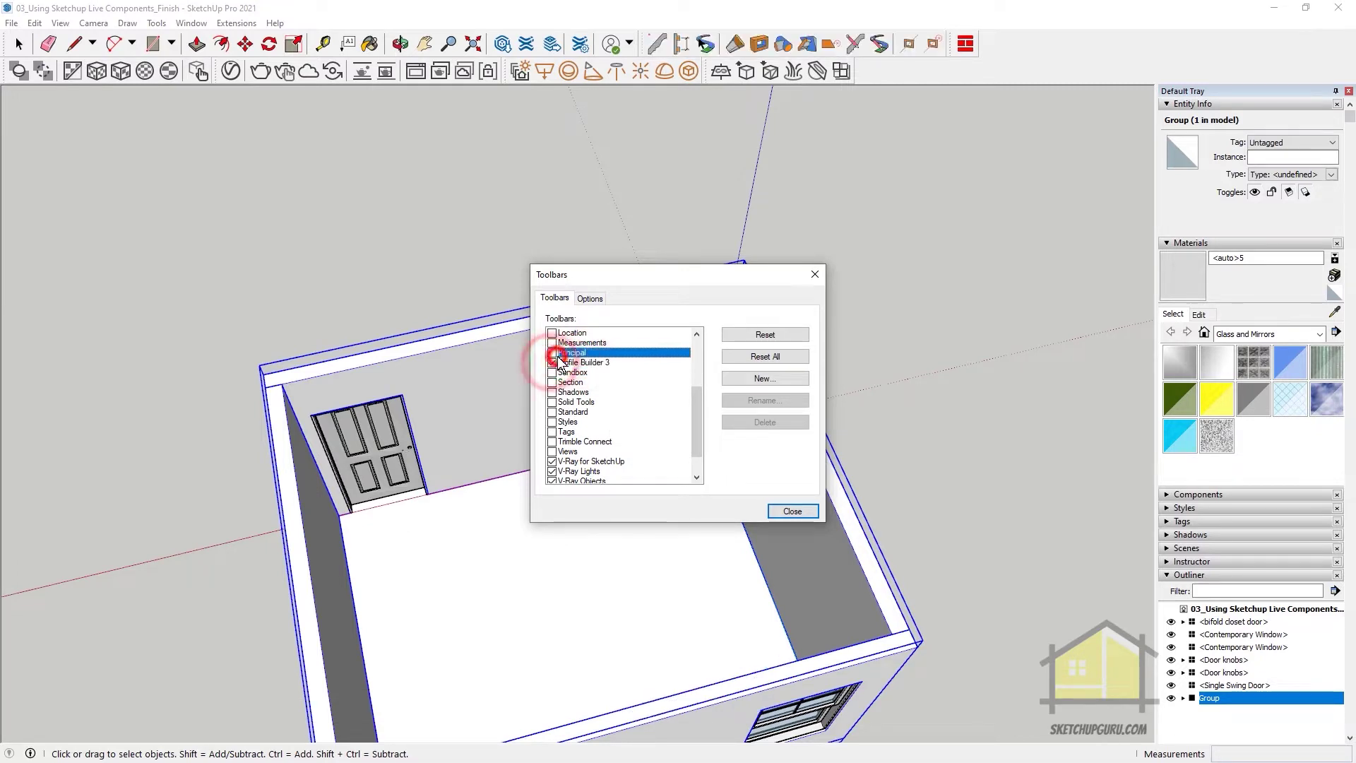
click(793, 511)
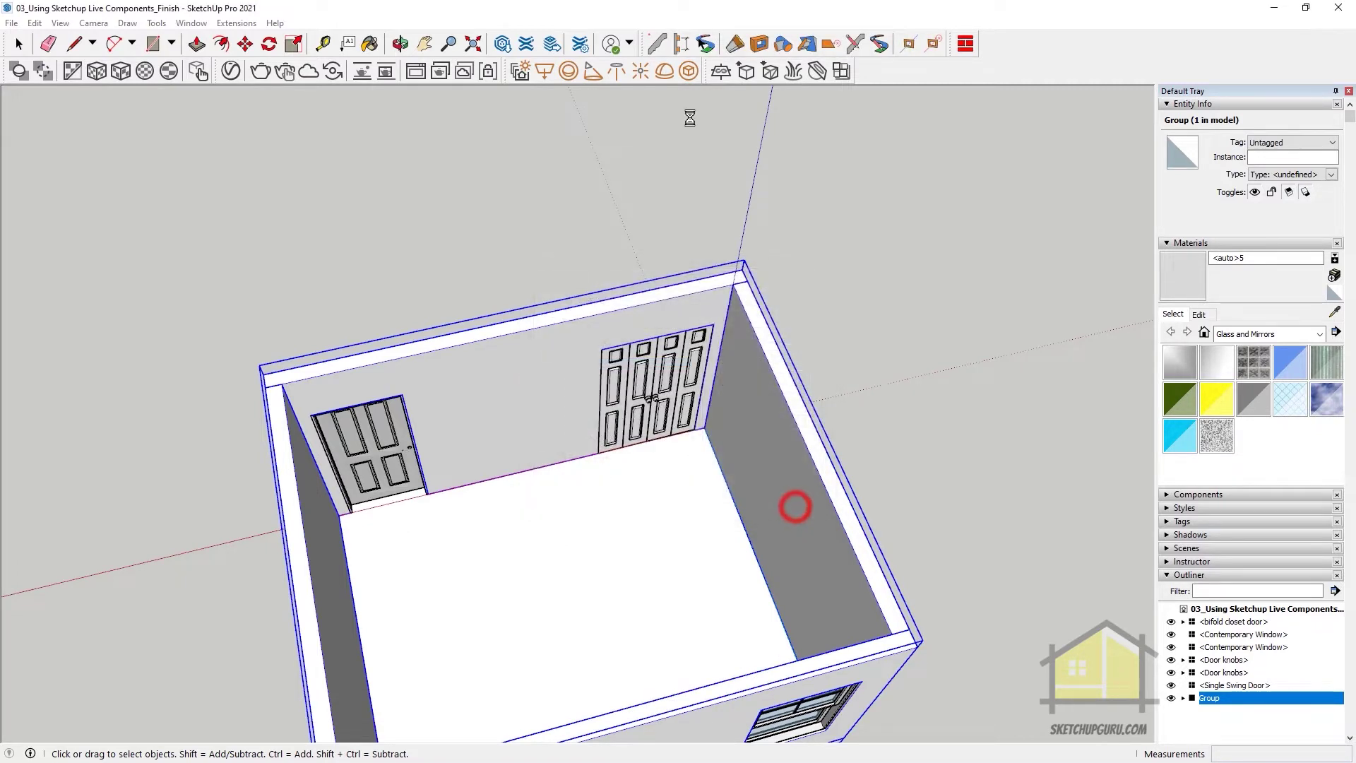
Open the Profile Builder profile settings and browse the example profiles in its library
click(657, 46)
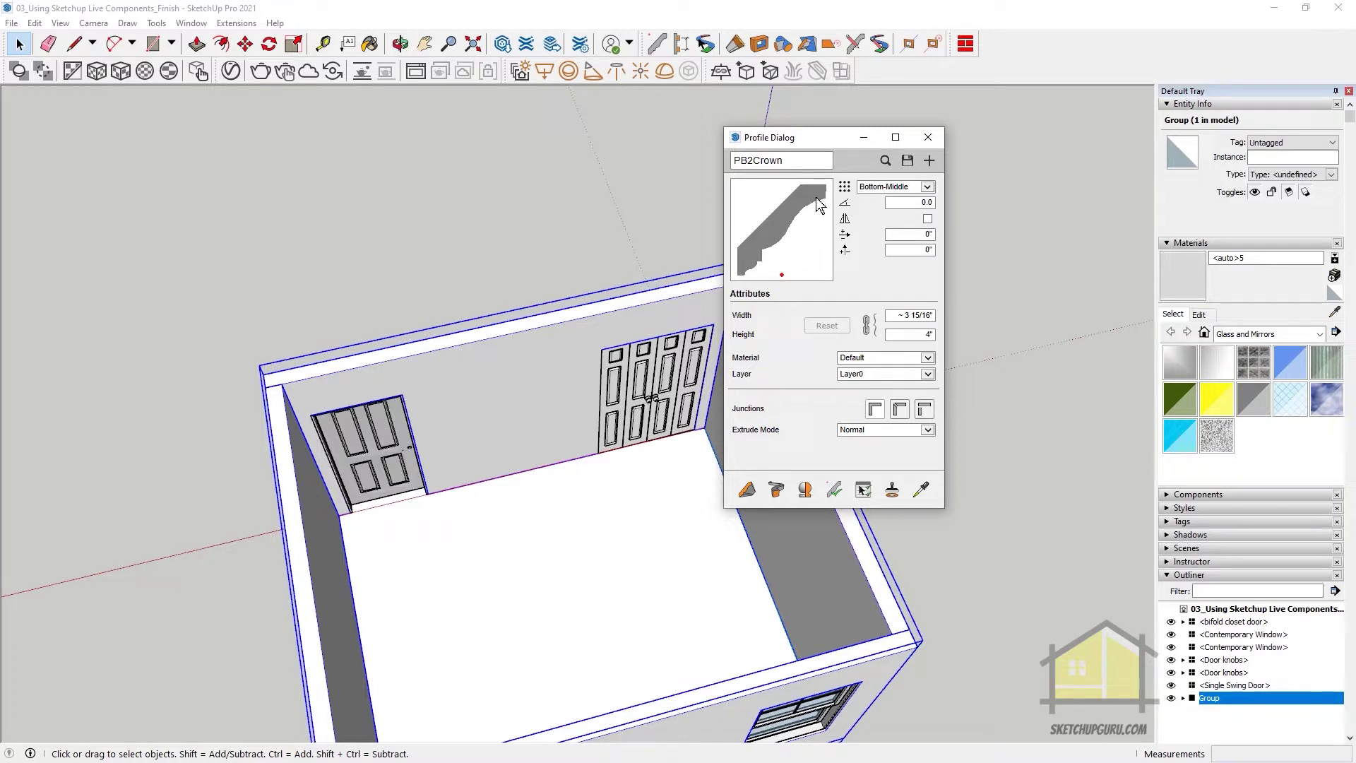
click(883, 162)
scroll(712, 346, down, 1)
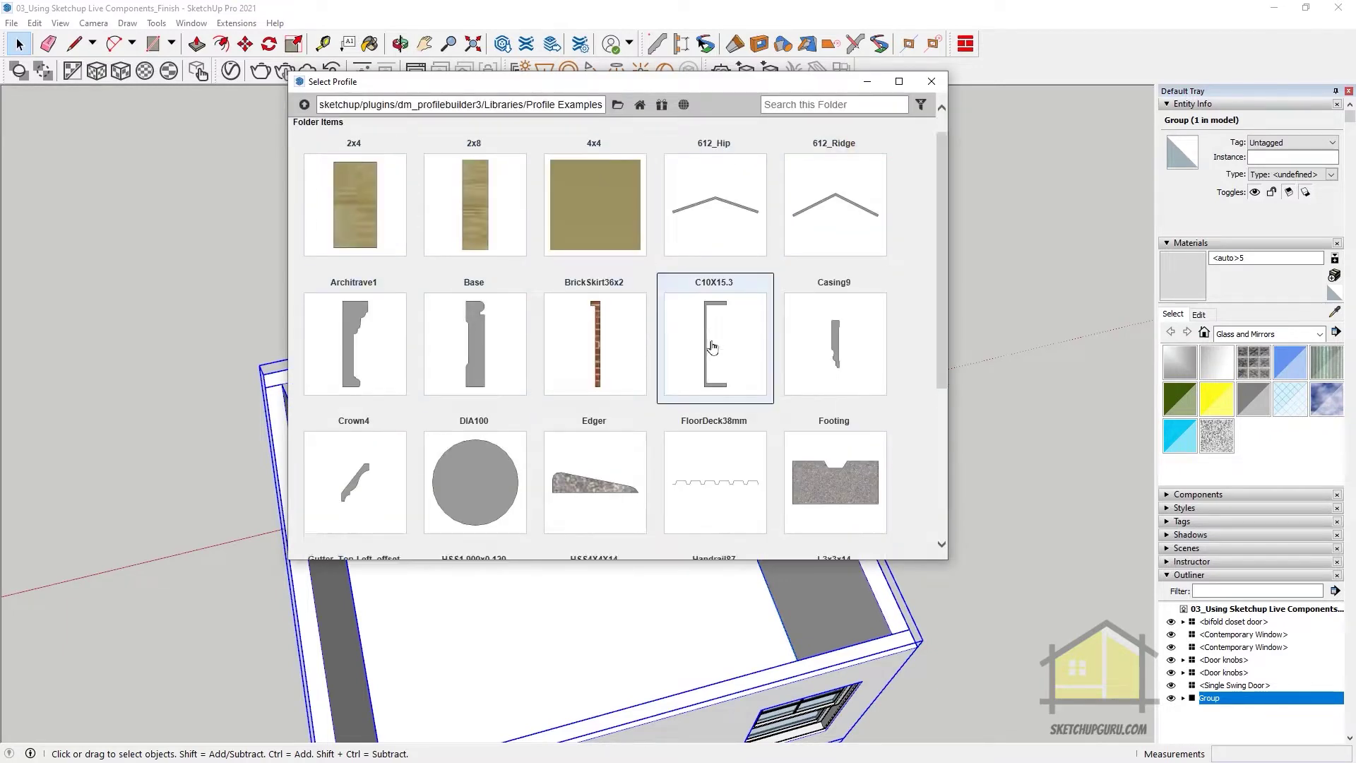
scroll(712, 346, down, 4)
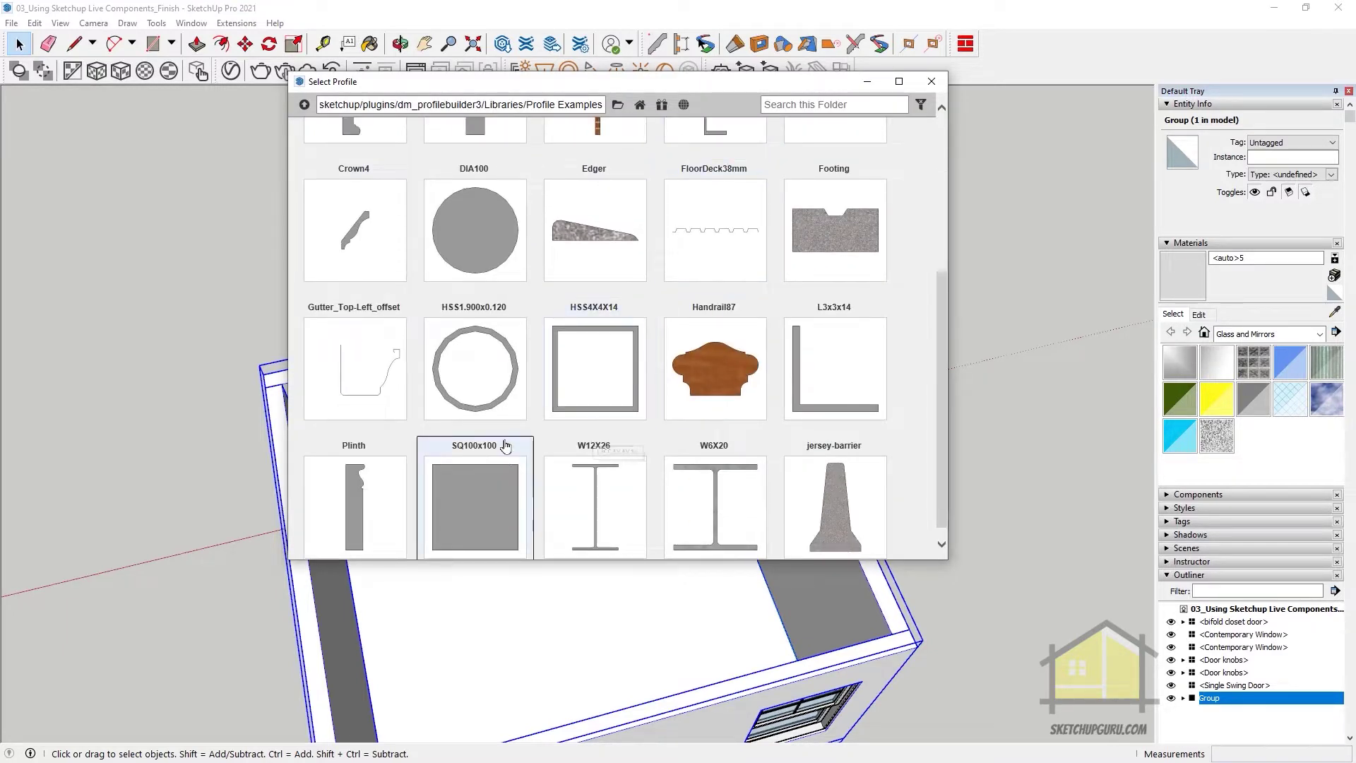
scroll(488, 452, up, 5)
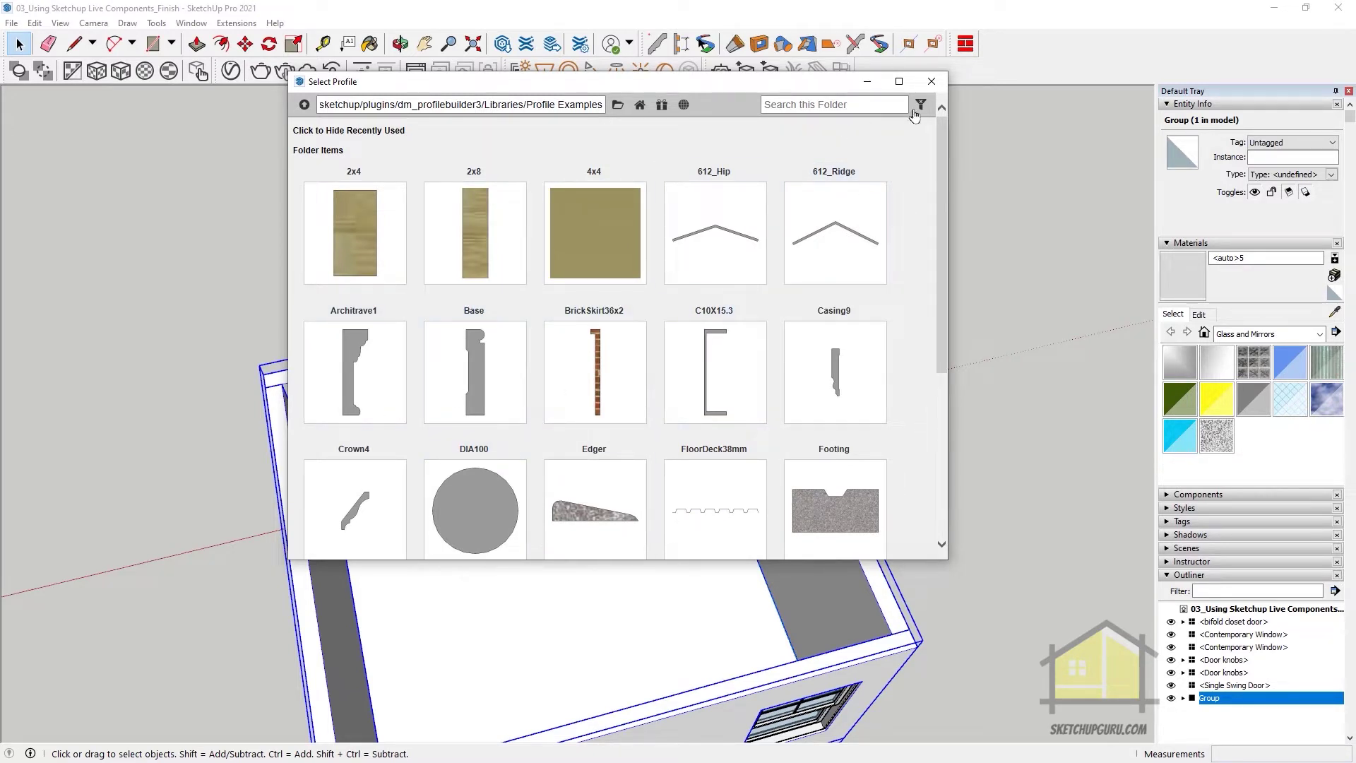
click(932, 82)
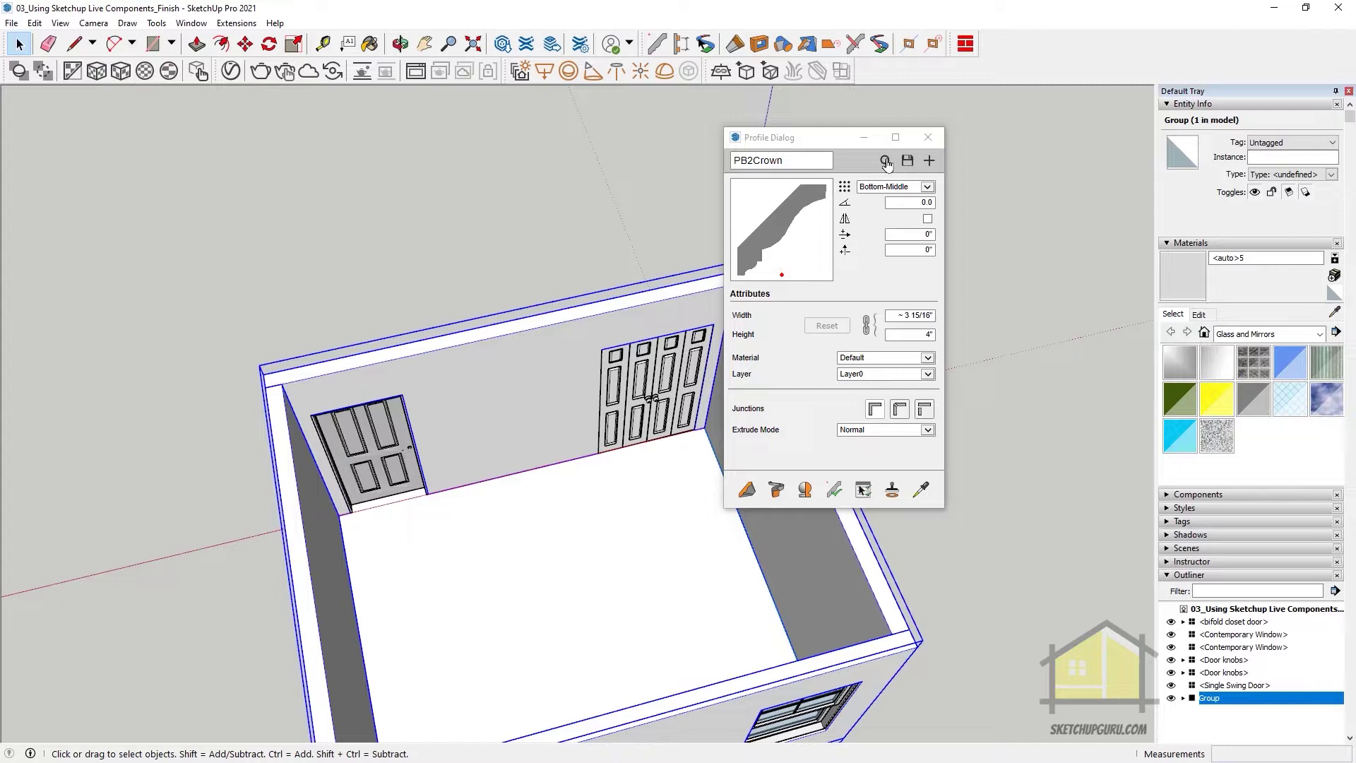
Set the PB2Crown profile's placement point to Top-Left and its width to 2"
click(926, 187)
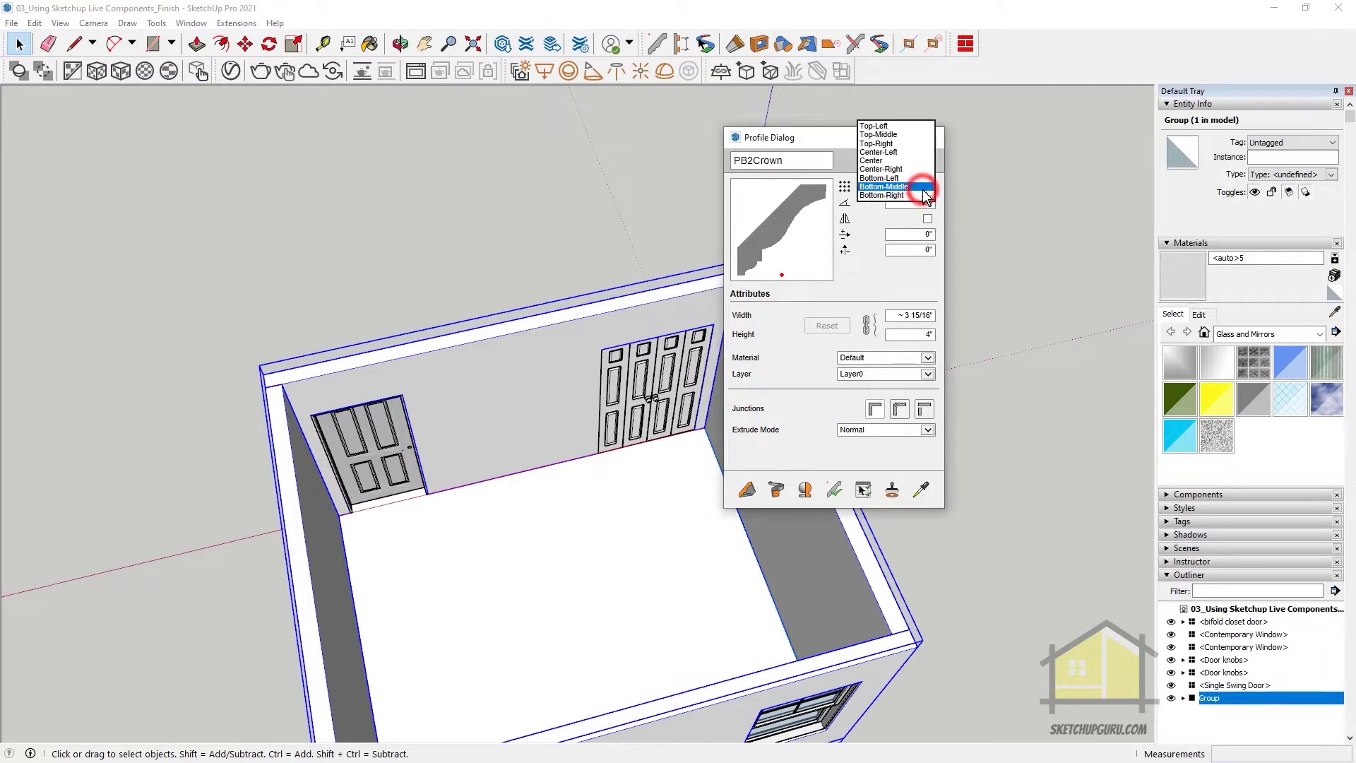
click(877, 122)
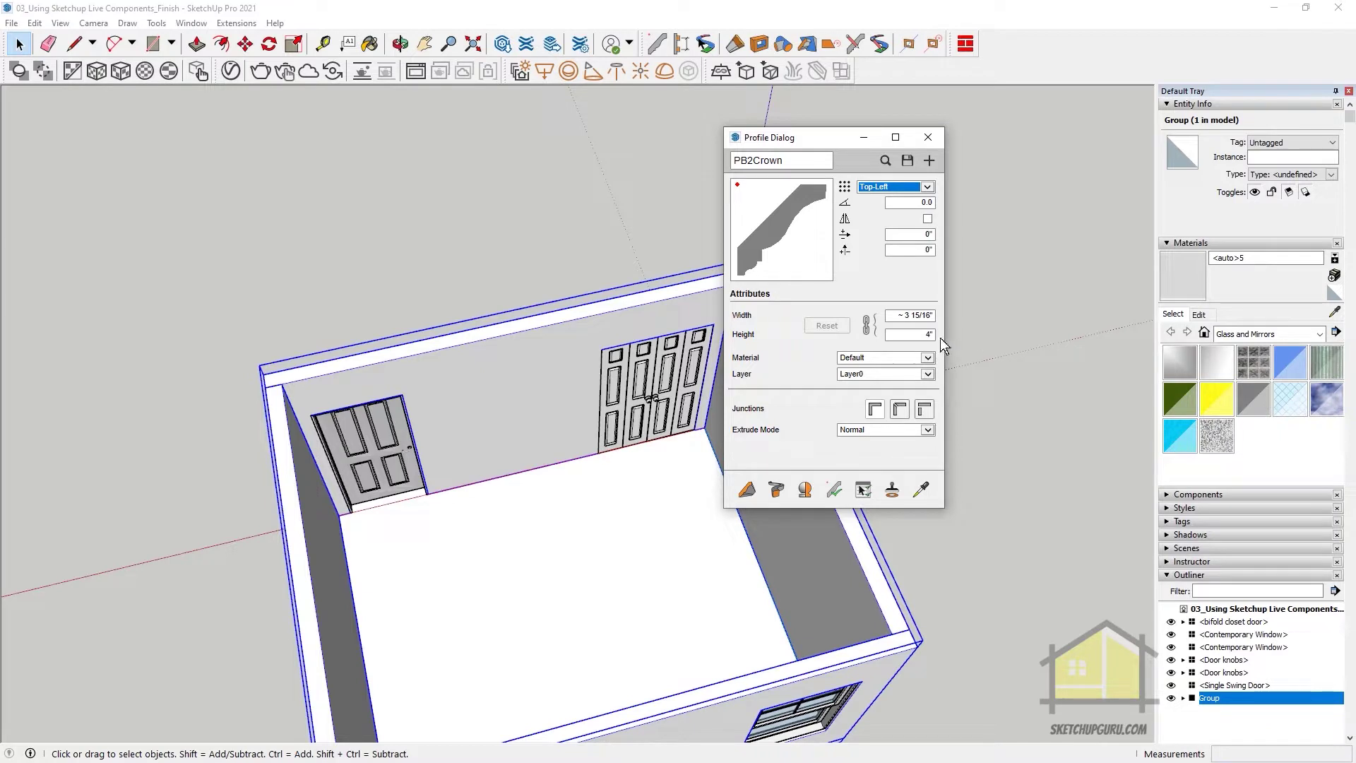
drag(898, 319, 1010, 324)
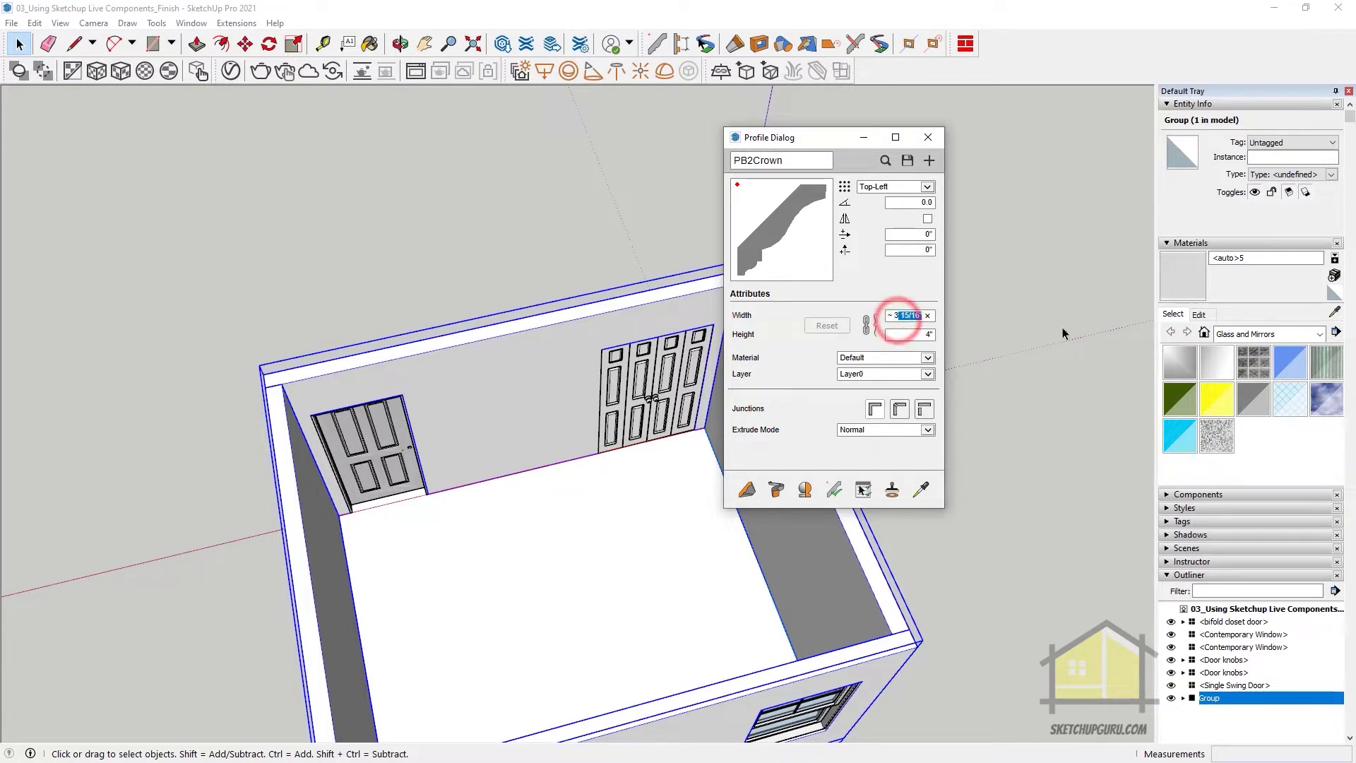
click(876, 316)
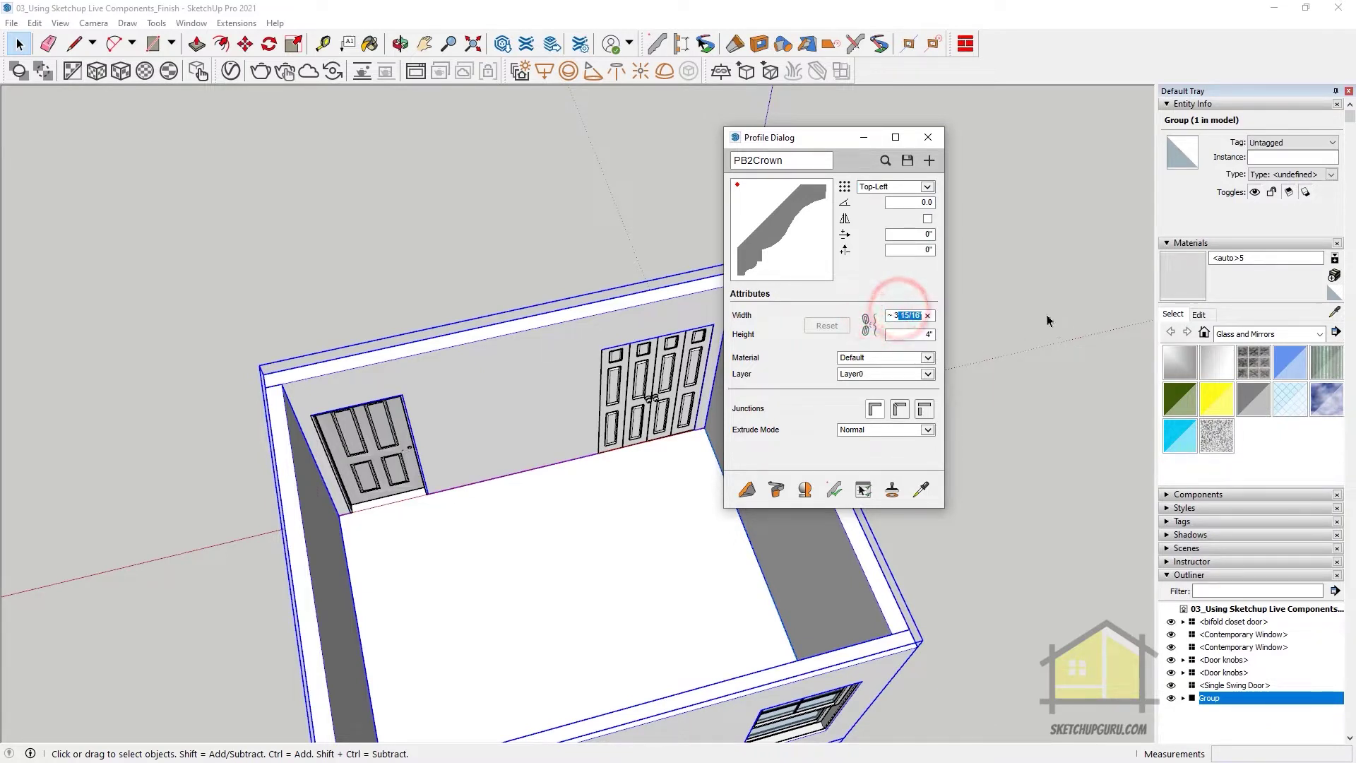
key(ctrl+a)
text(2")
key(Return)
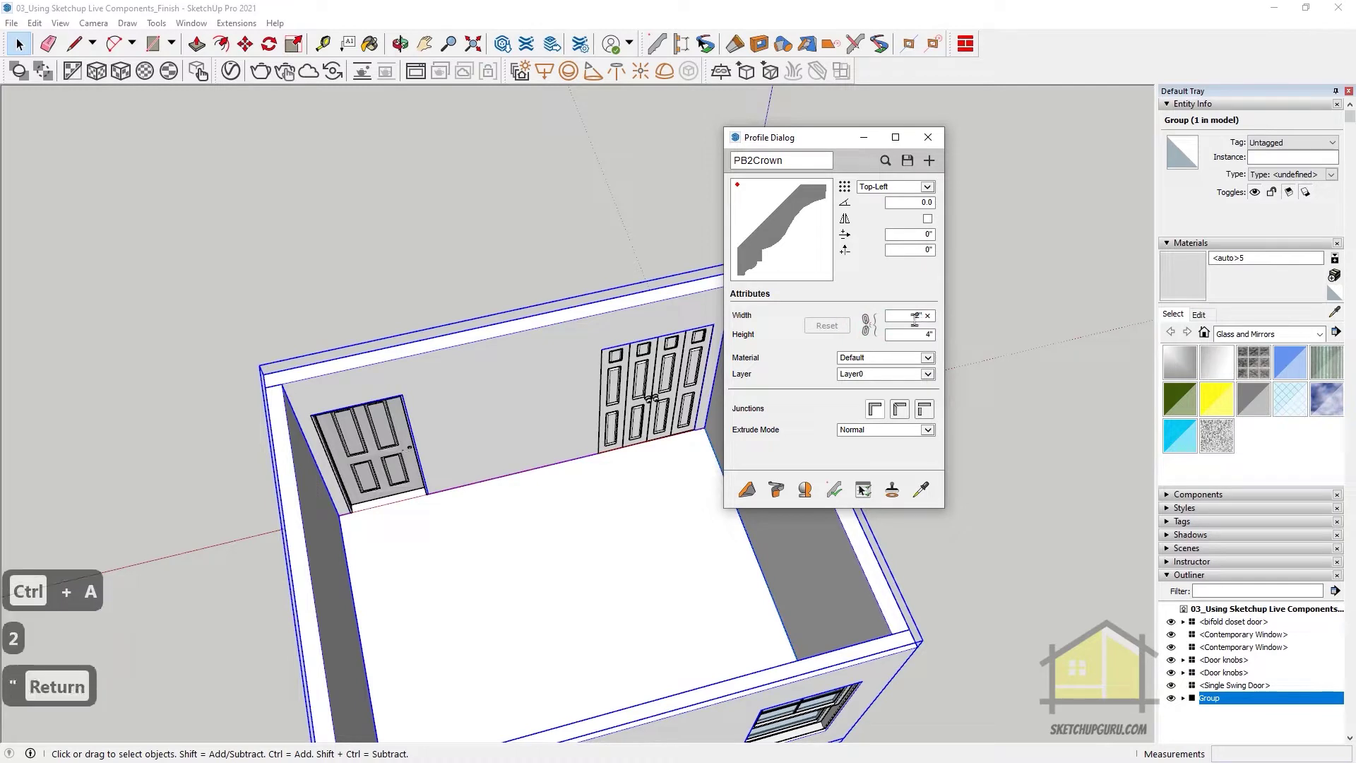
Set the PB2Crown profile's height to 2"
key(Tab)
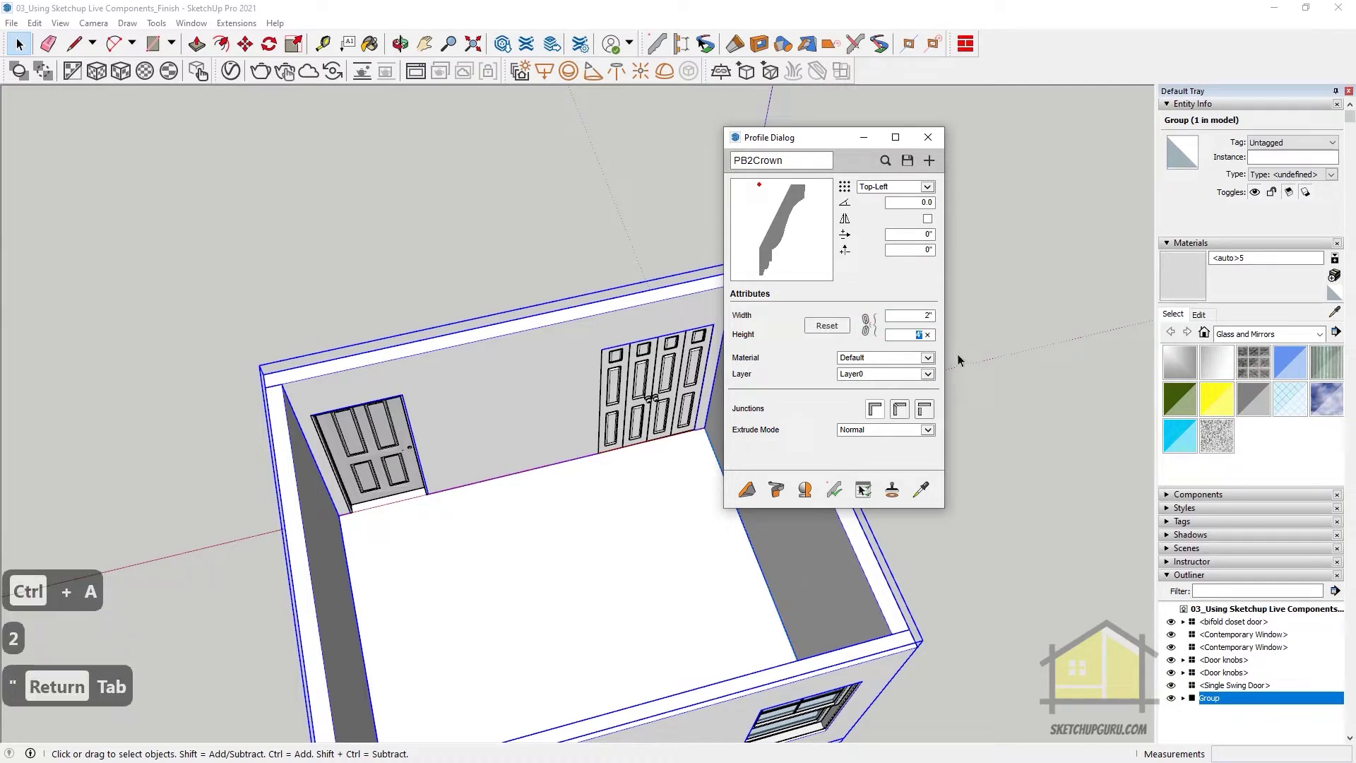
key(Tab)
click(911, 334)
text(2)
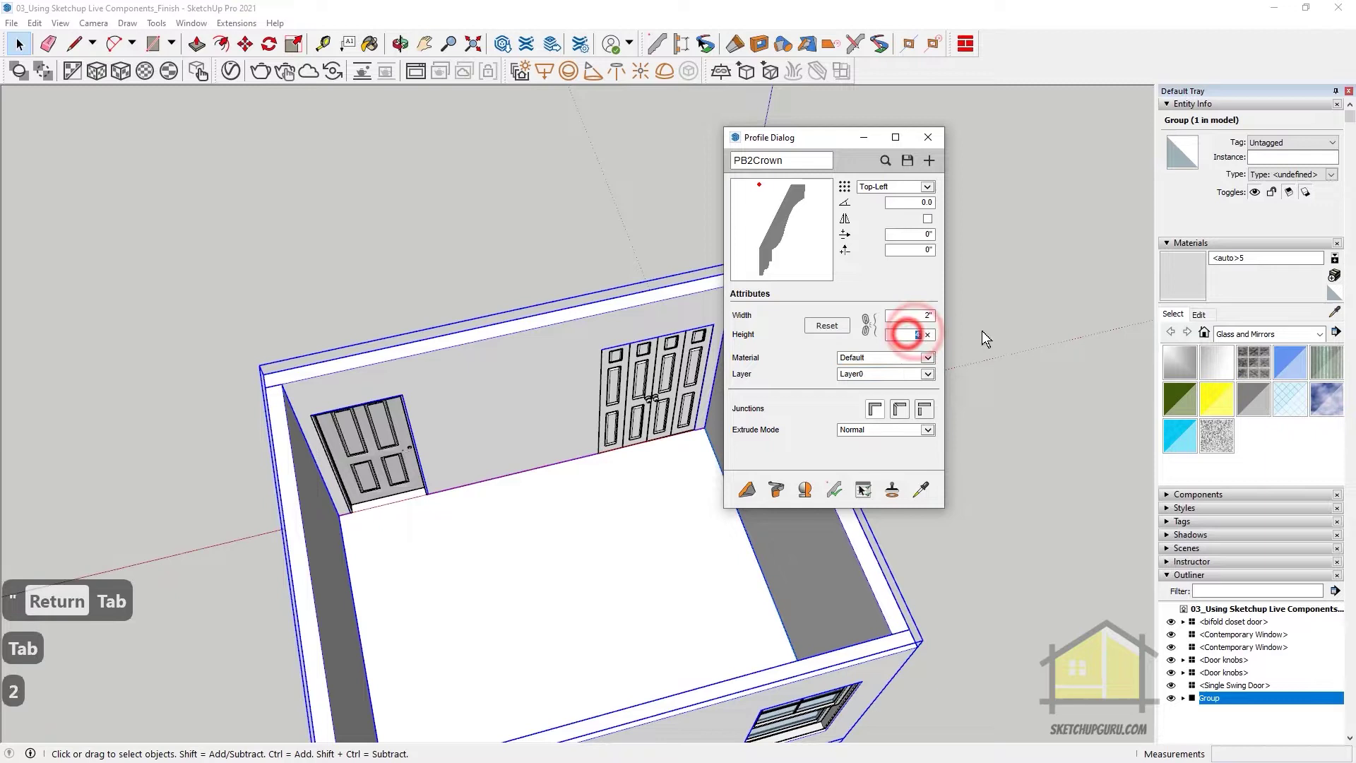
text(")
key(Tab)
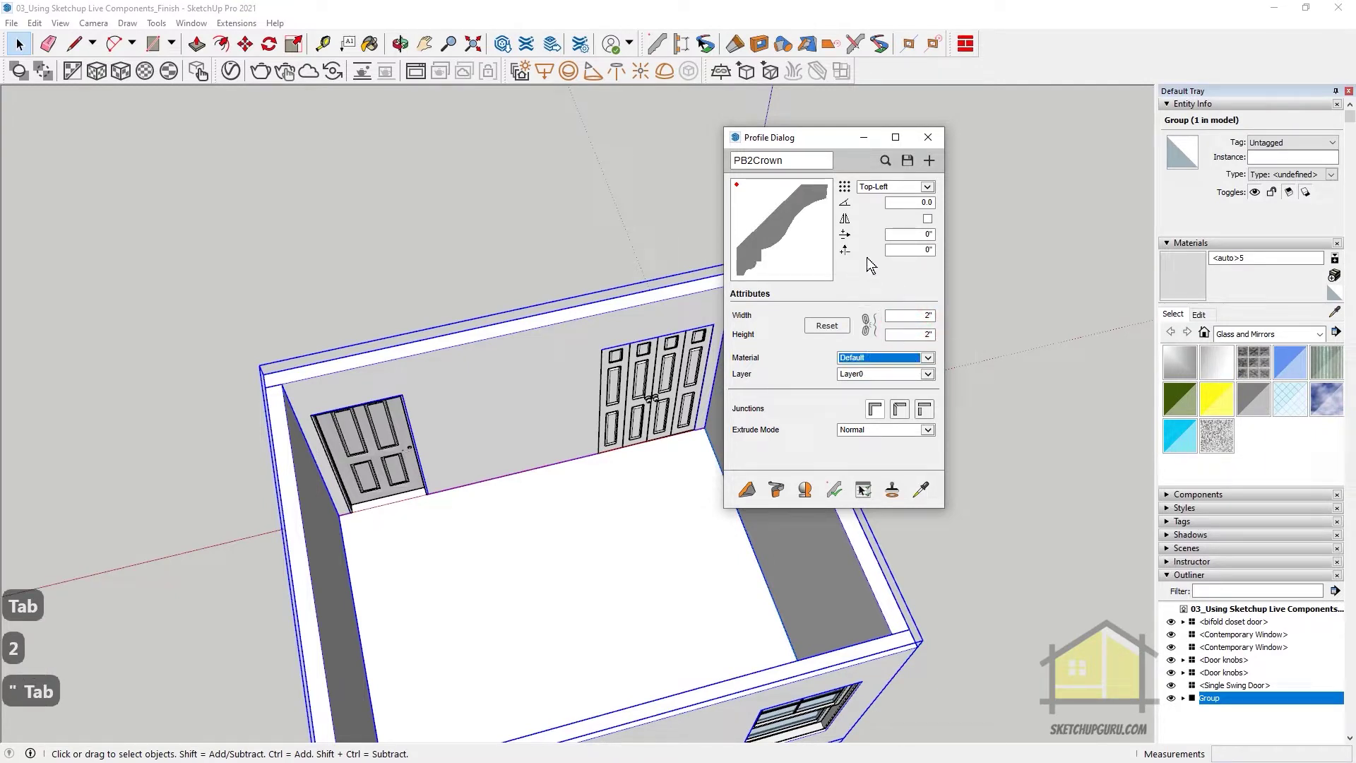
Build the crown profile along the inner top edge of the wall with the doors, from corner to corner
click(747, 492)
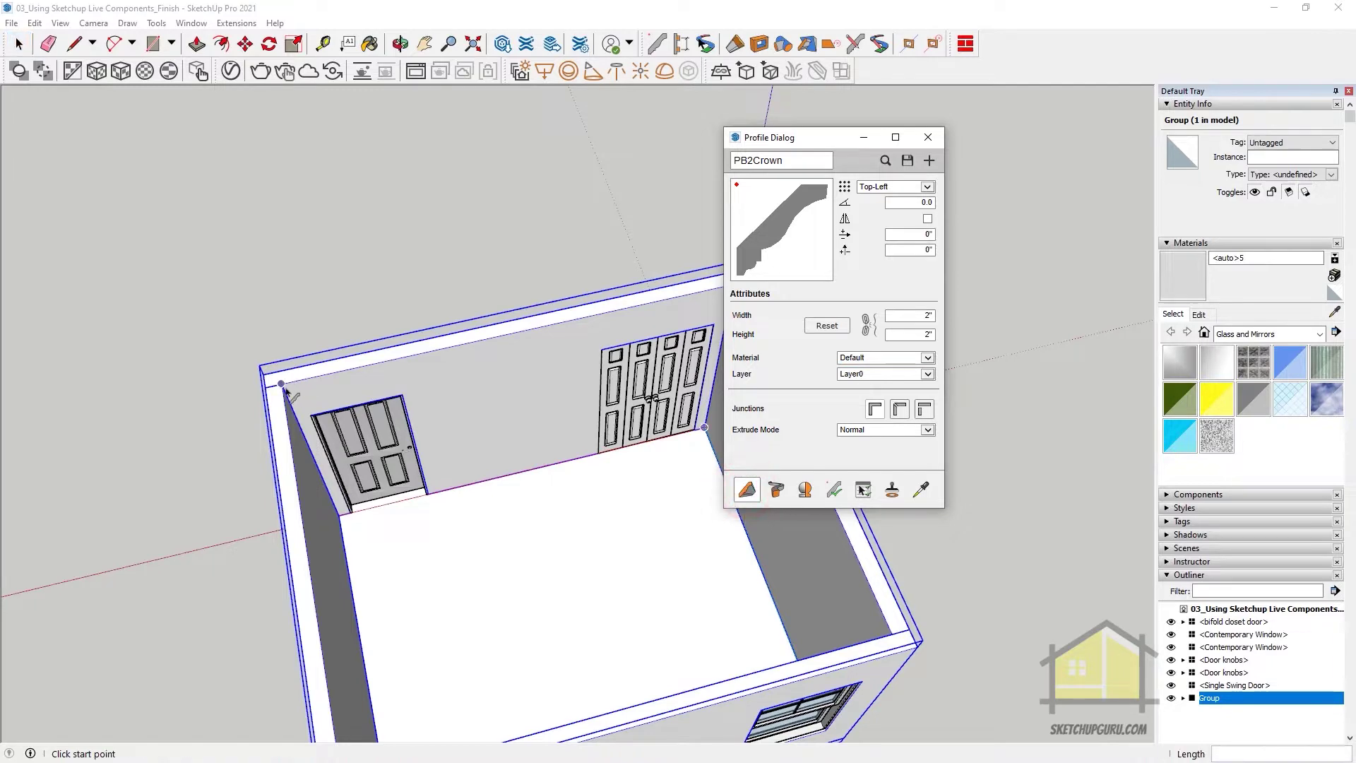
key(Escape)
key(Escape)
scroll(575, 332, up, 2)
scroll(573, 336, up, 2)
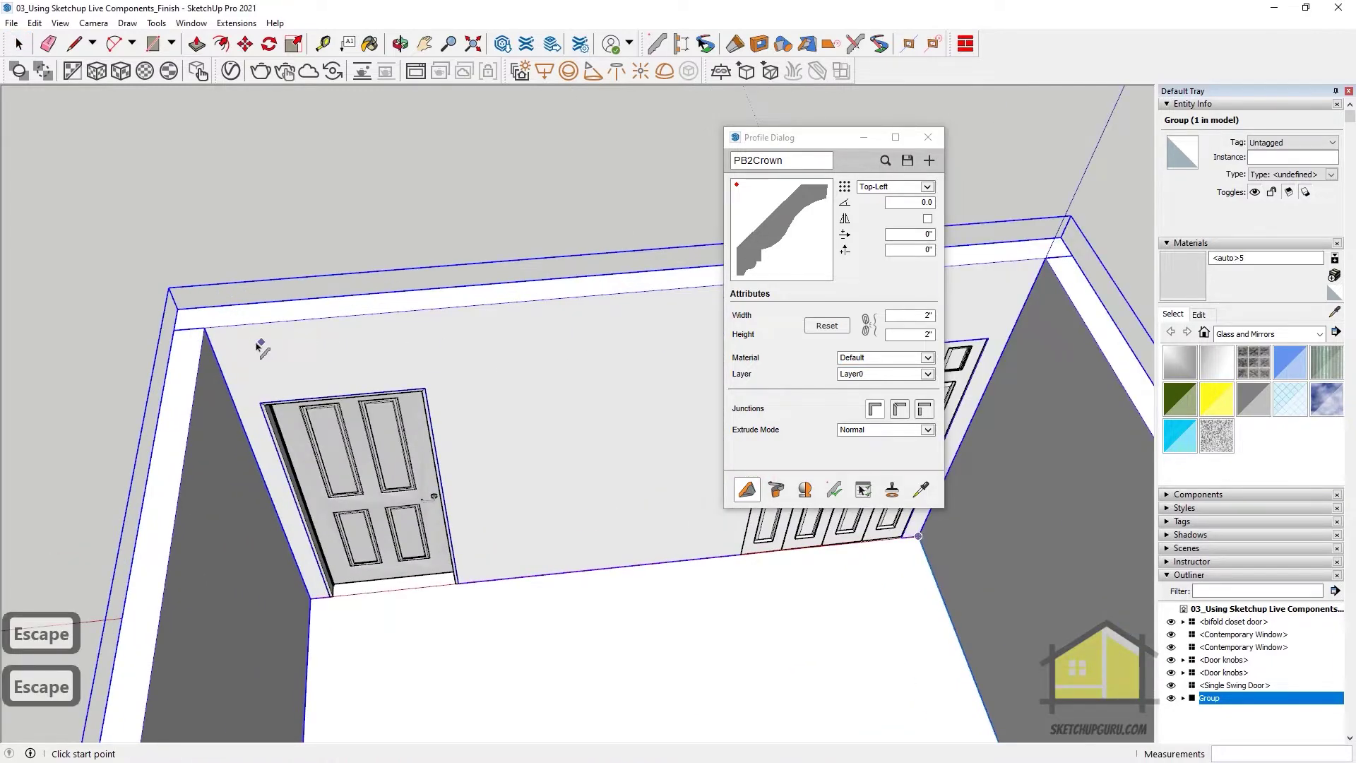
click(204, 326)
mouse_move(203, 325)
middle_down()
mouse_move(419, 312)
mouse_move(278, 293)
mouse_move(530, 287)
middle_up()
click(605, 266)
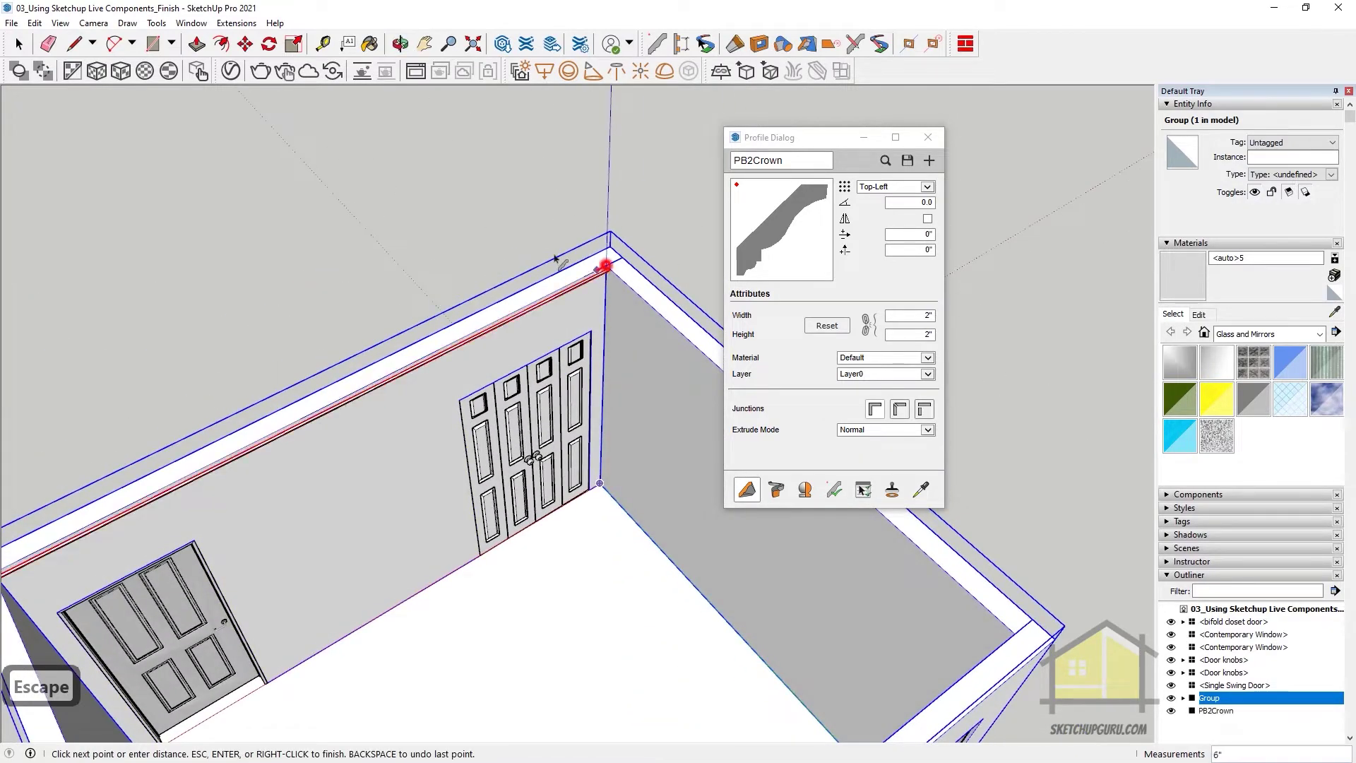
Continue the crown path along the inner top edges of the adjoining blank side wall and the window wall
mouse_move(605, 266)
middle_down()
mouse_move(618, 346)
mouse_move(654, 340)
mouse_move(466, 251)
mouse_move(653, 259)
mouse_move(575, 236)
mouse_move(504, 278)
mouse_move(554, 235)
mouse_move(336, 245)
middle_up()
scroll(460, 339, up, 6)
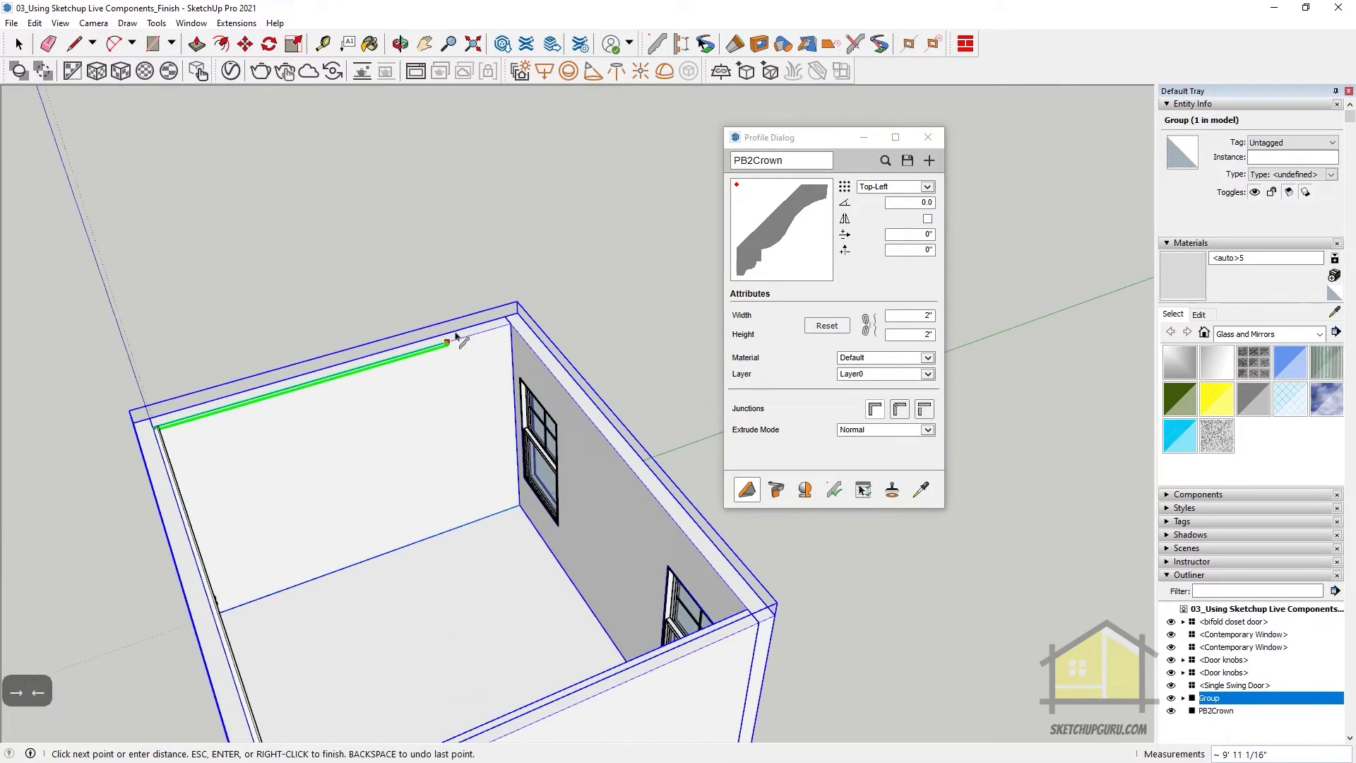
click(514, 318)
middle_drag(514, 316, 600, 262)
scroll(538, 260, down, 2)
shift+middle_drag(498, 379, 327, 357)
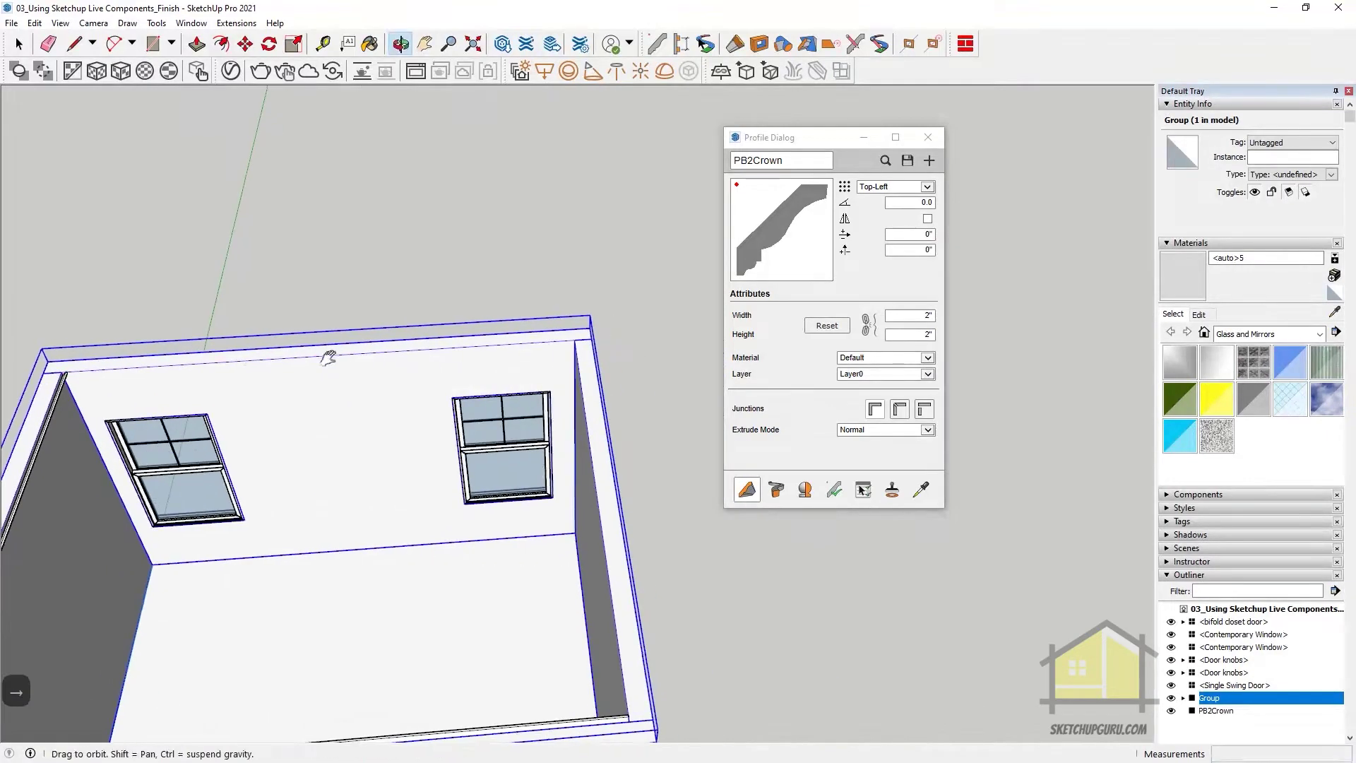
click(571, 344)
Close the crown path along the remaining side wall's inner top edge to complete the room's crown molding loop
middle_drag(548, 348, 439, 342)
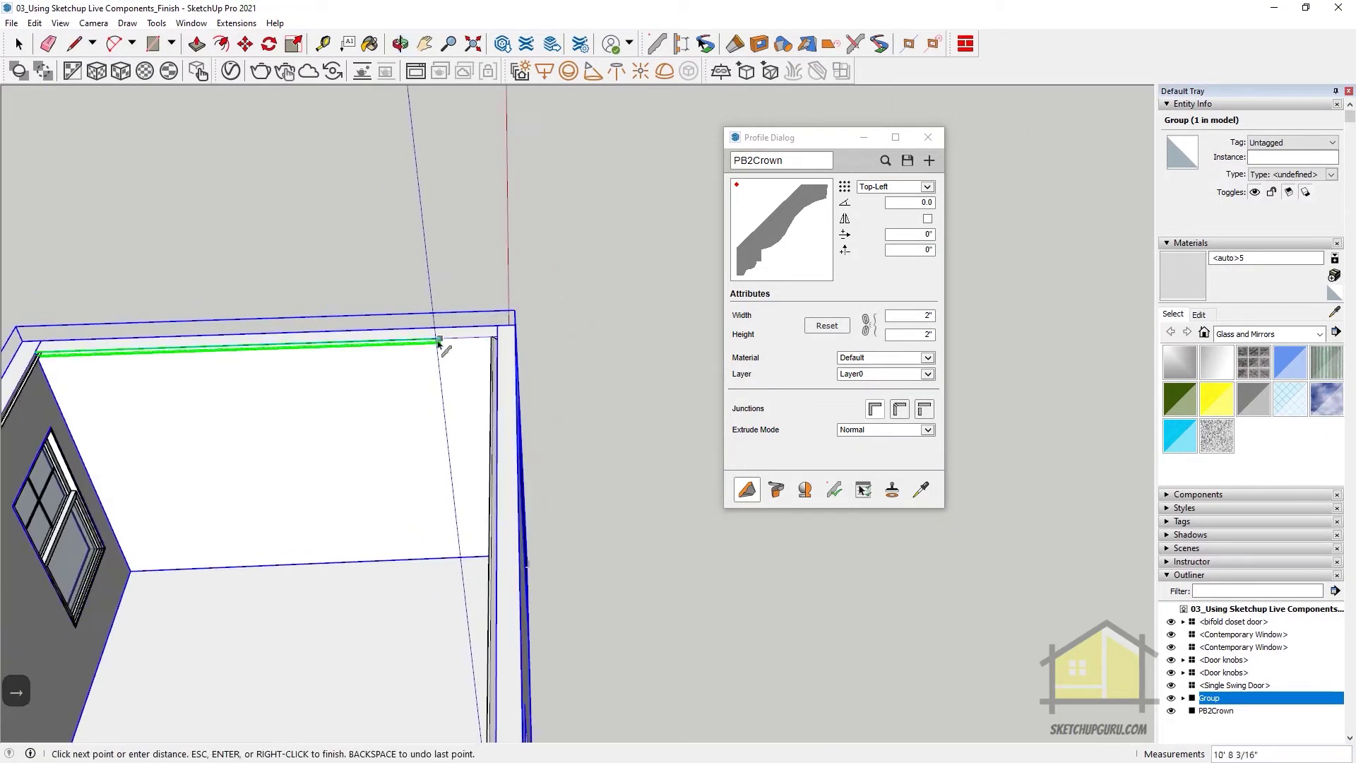
right_click(296, 348)
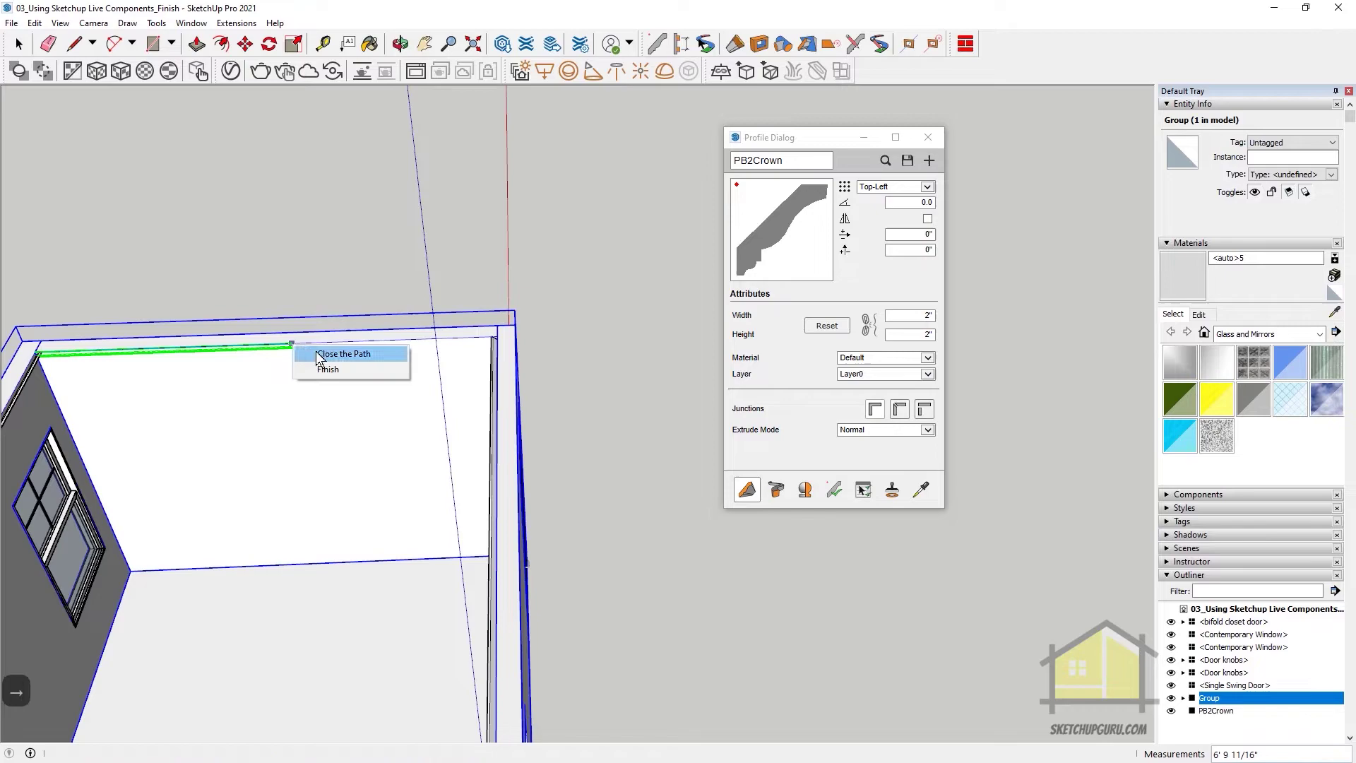
click(318, 354)
scroll(318, 351, up, 4)
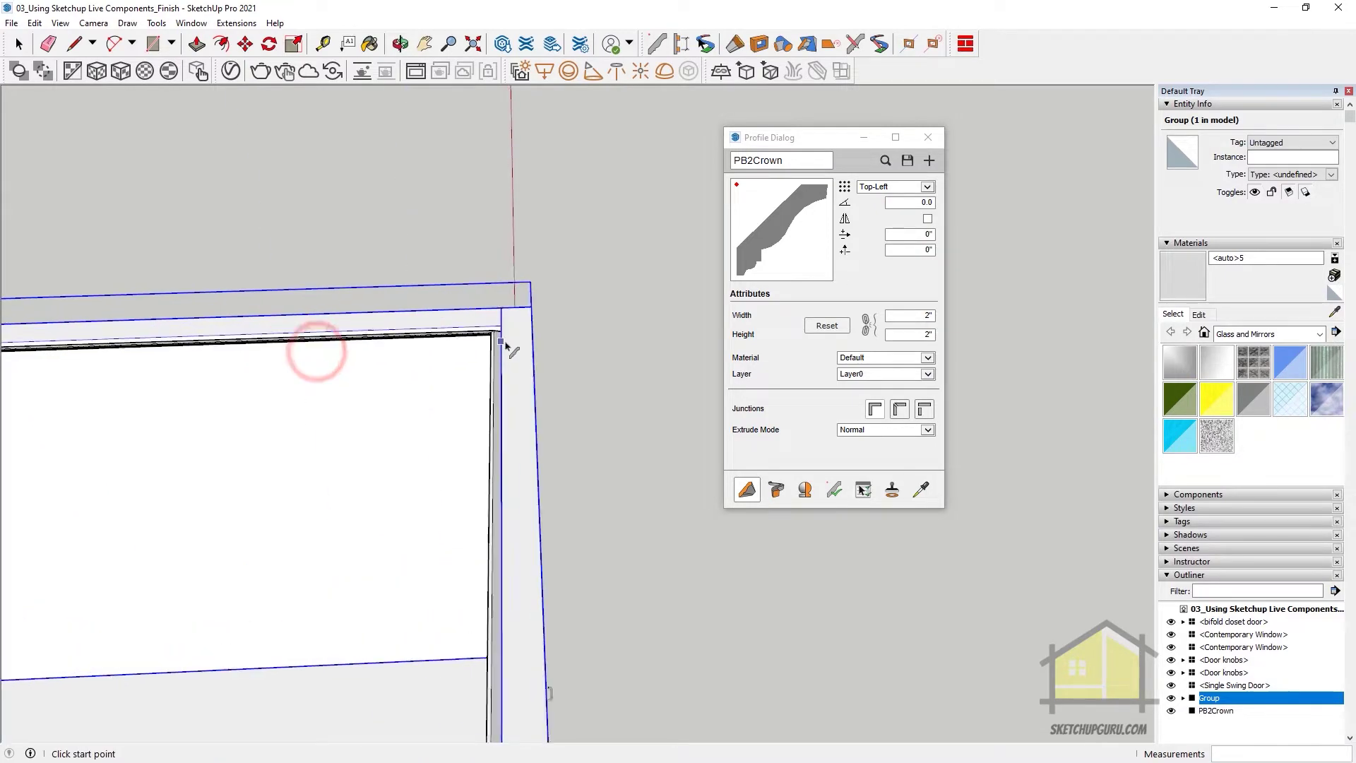
Try reversing the crown molding's direction with Profile Builder 3, inspect the corner, and undo the reversal
middle_drag(318, 351, 545, 318)
key(space)
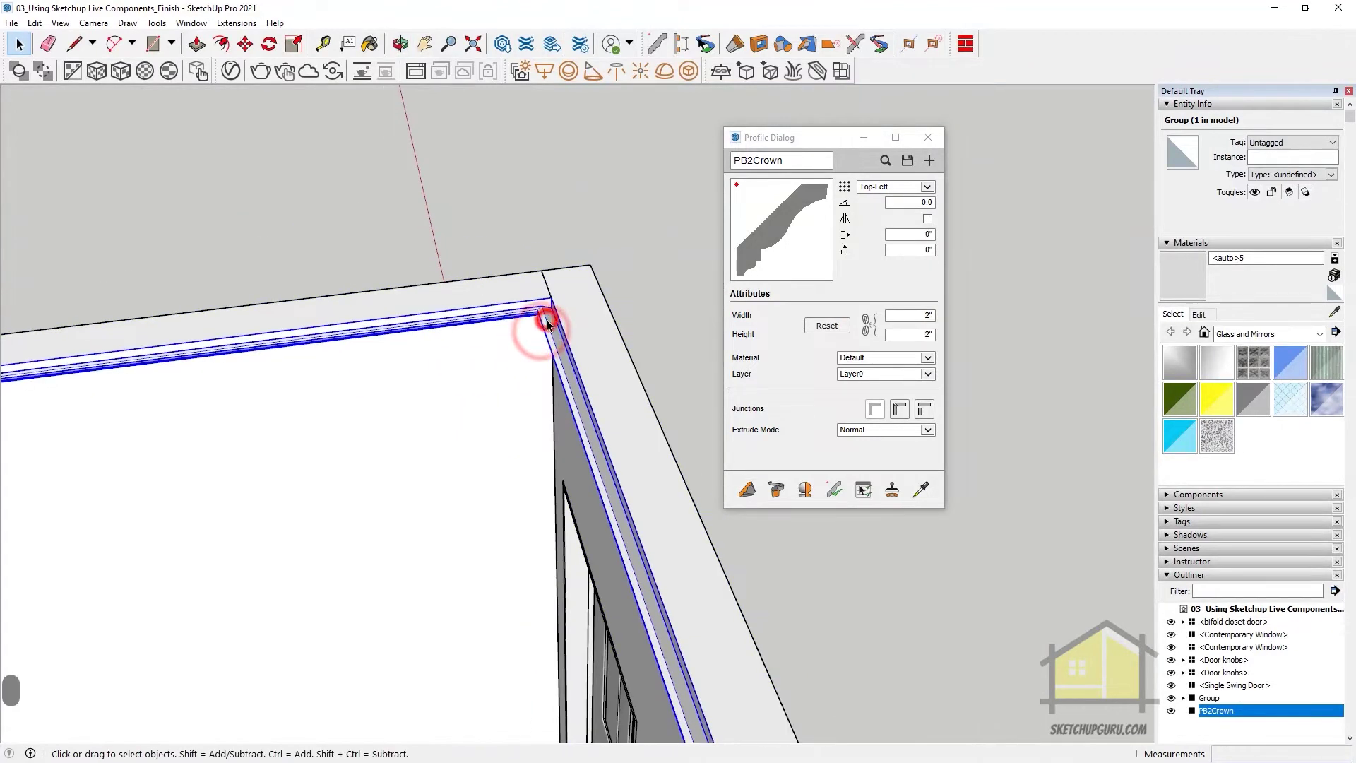
right_click(546, 319)
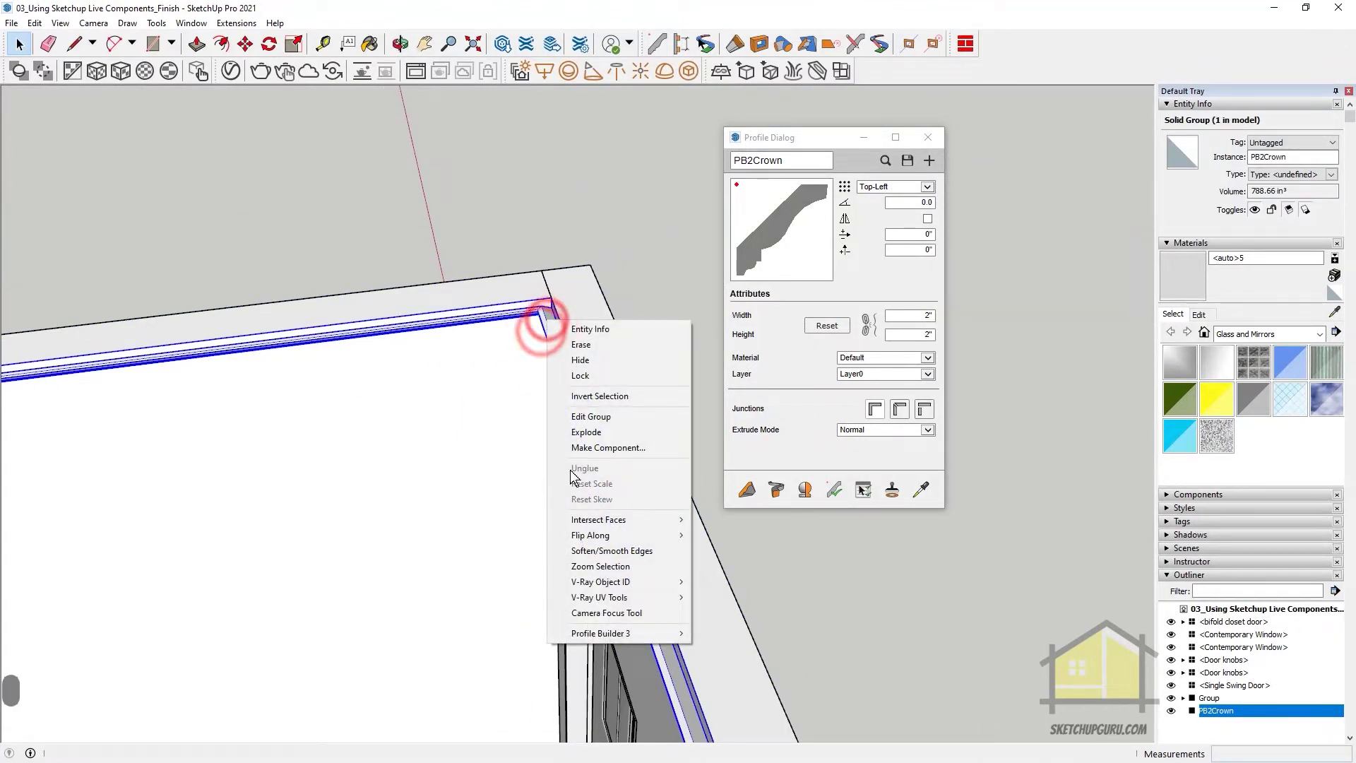
mouse_move(604, 634)
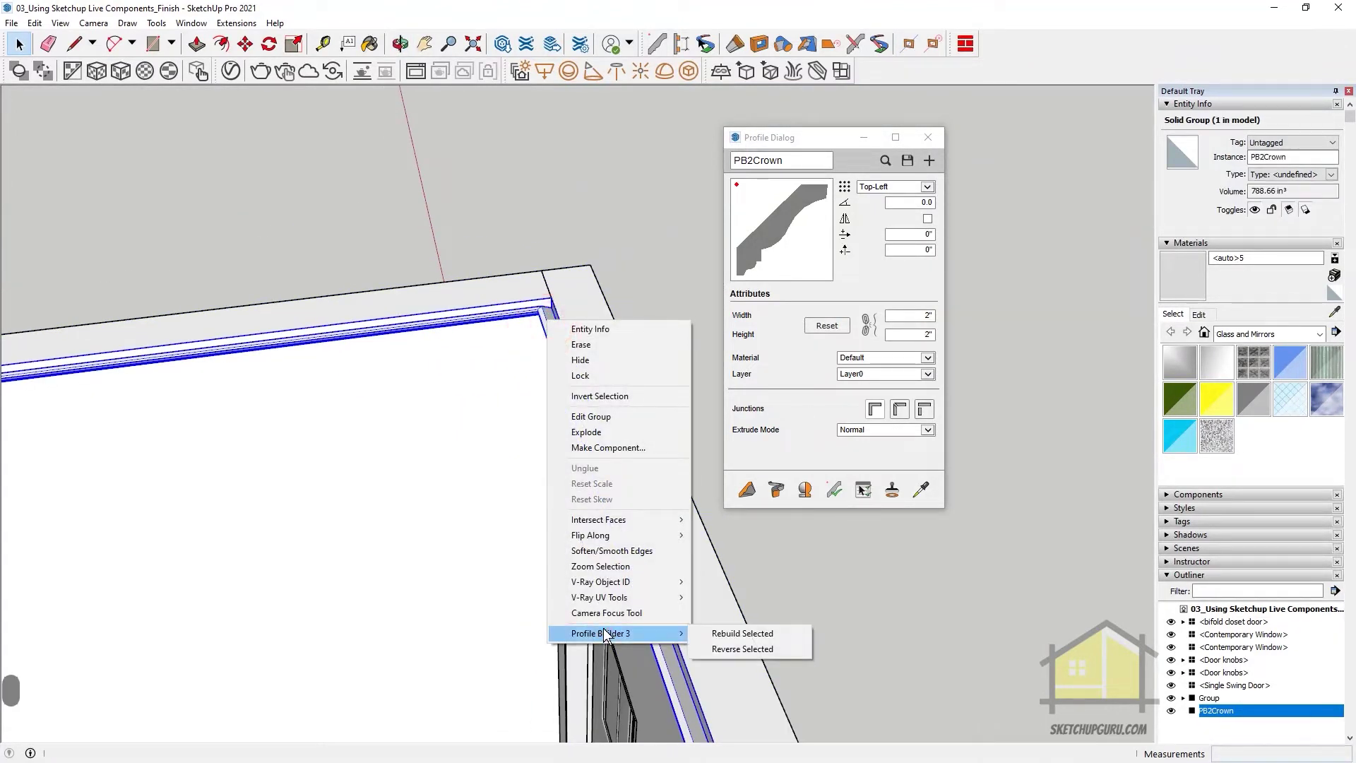
click(744, 650)
middle_drag(568, 261, 519, 371)
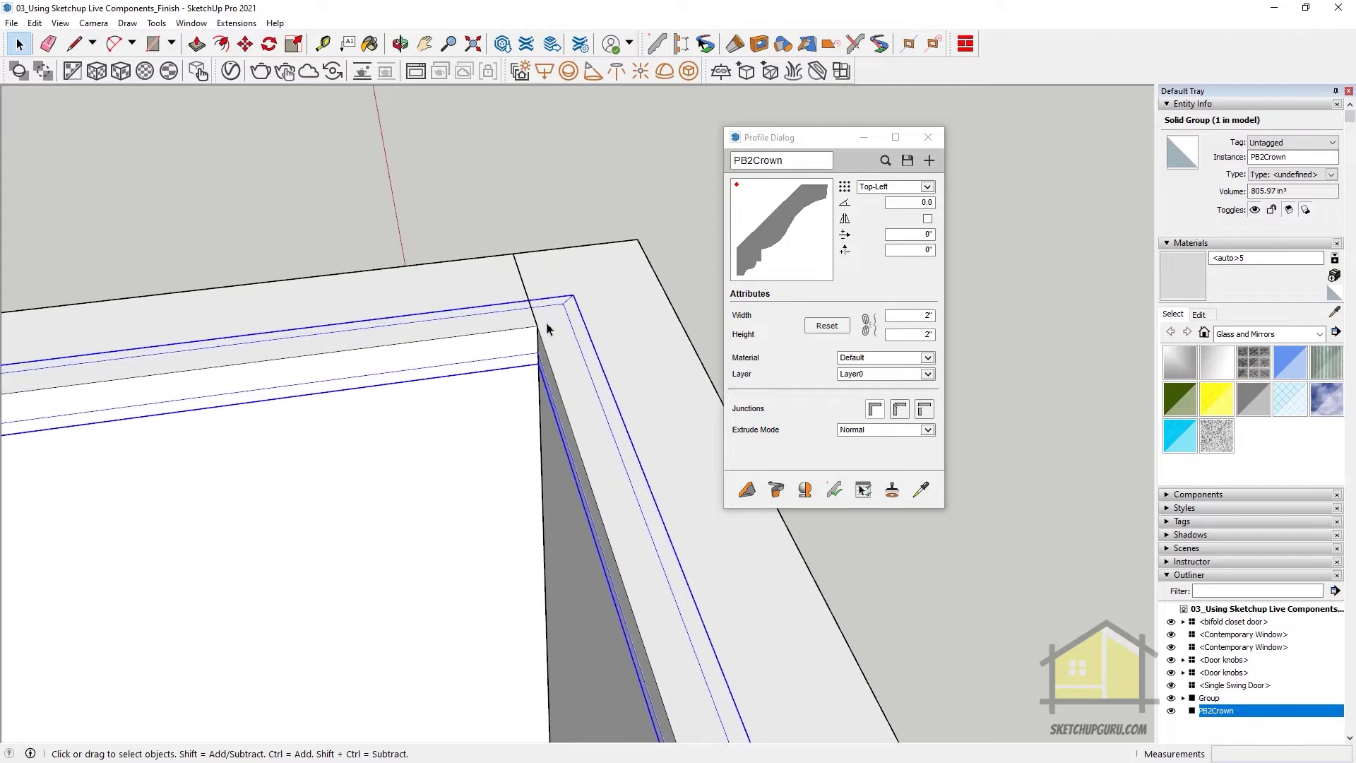
scroll(531, 340, down, 3)
key(ctrl+z)
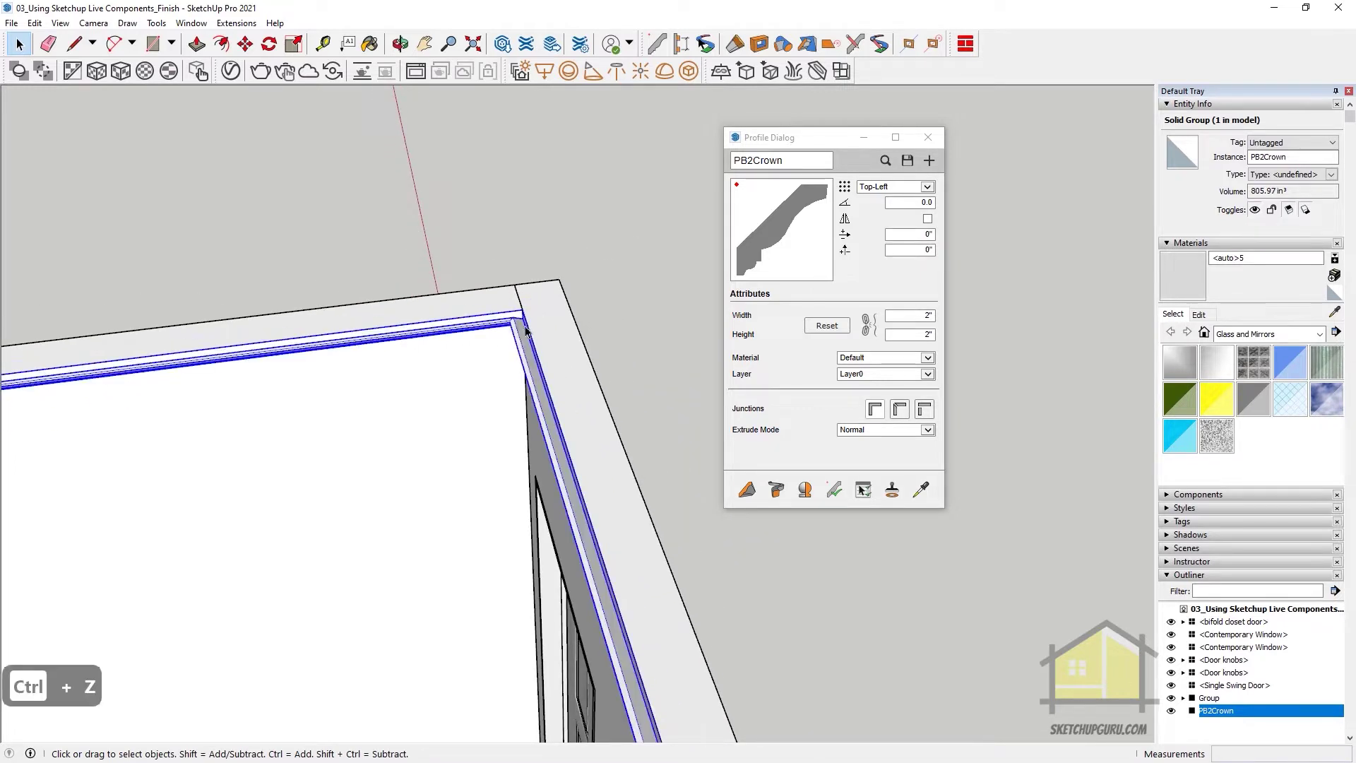
Inspect the crown molding along the room's whole inner top perimeter
scroll(518, 367, down, 5)
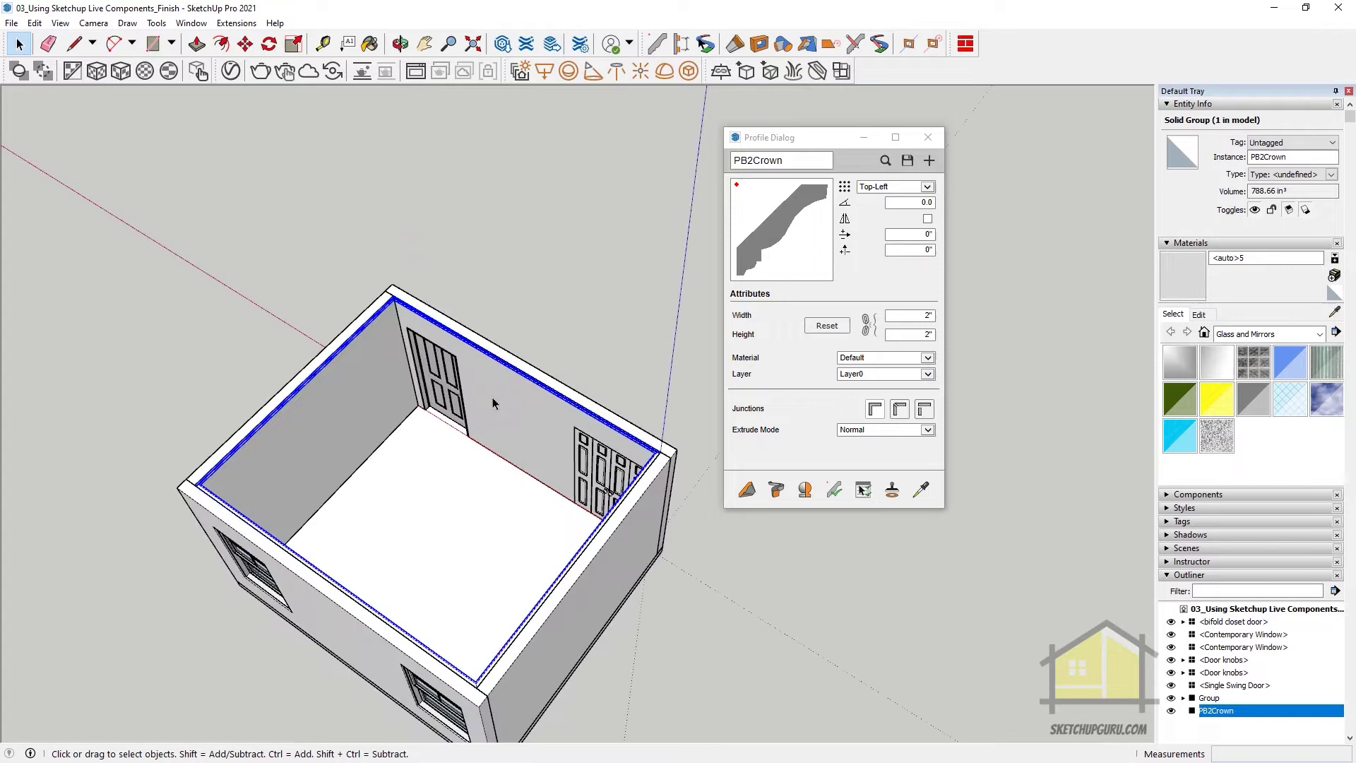
scroll(494, 394, up, 3)
scroll(585, 358, down, 3)
scroll(395, 385, up, 4)
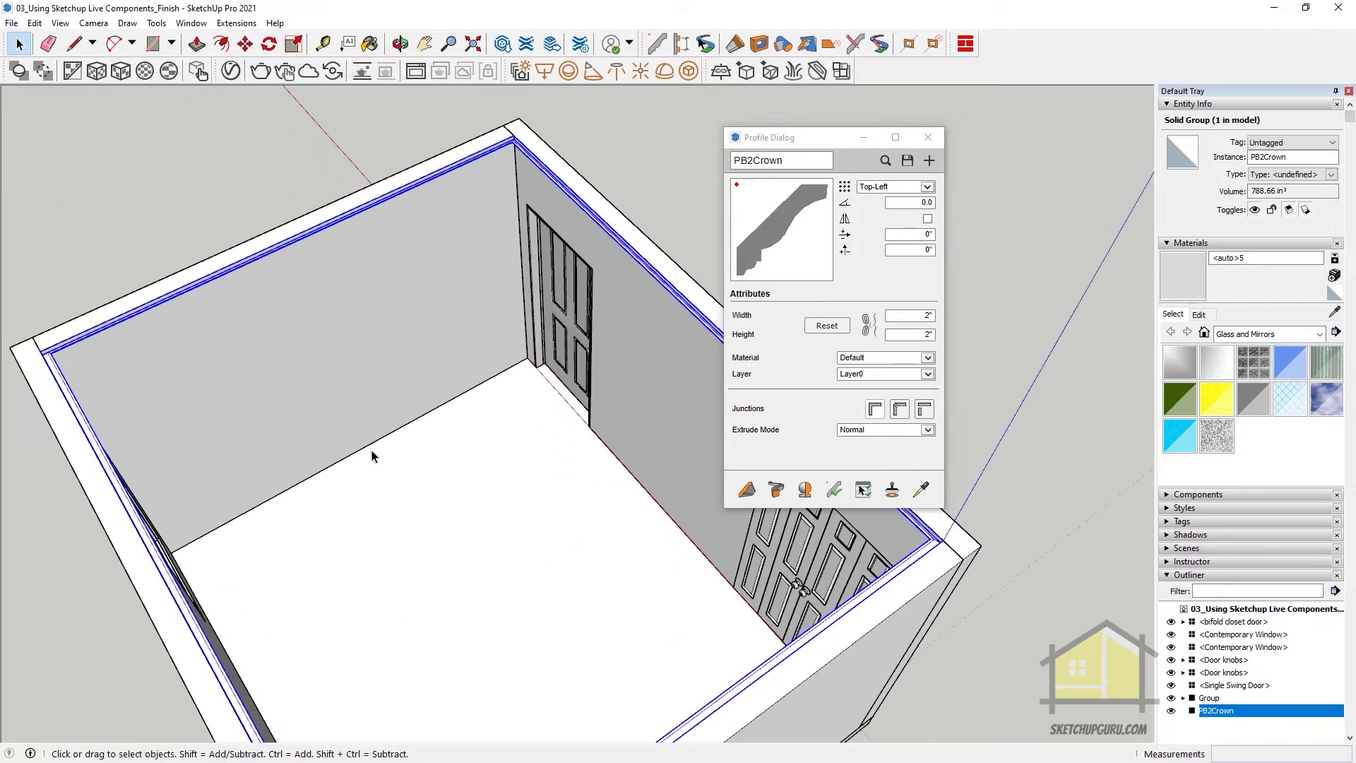
scroll(373, 450, down, 3)
middle_drag(372, 450, 261, 315)
scroll(260, 315, down, 2)
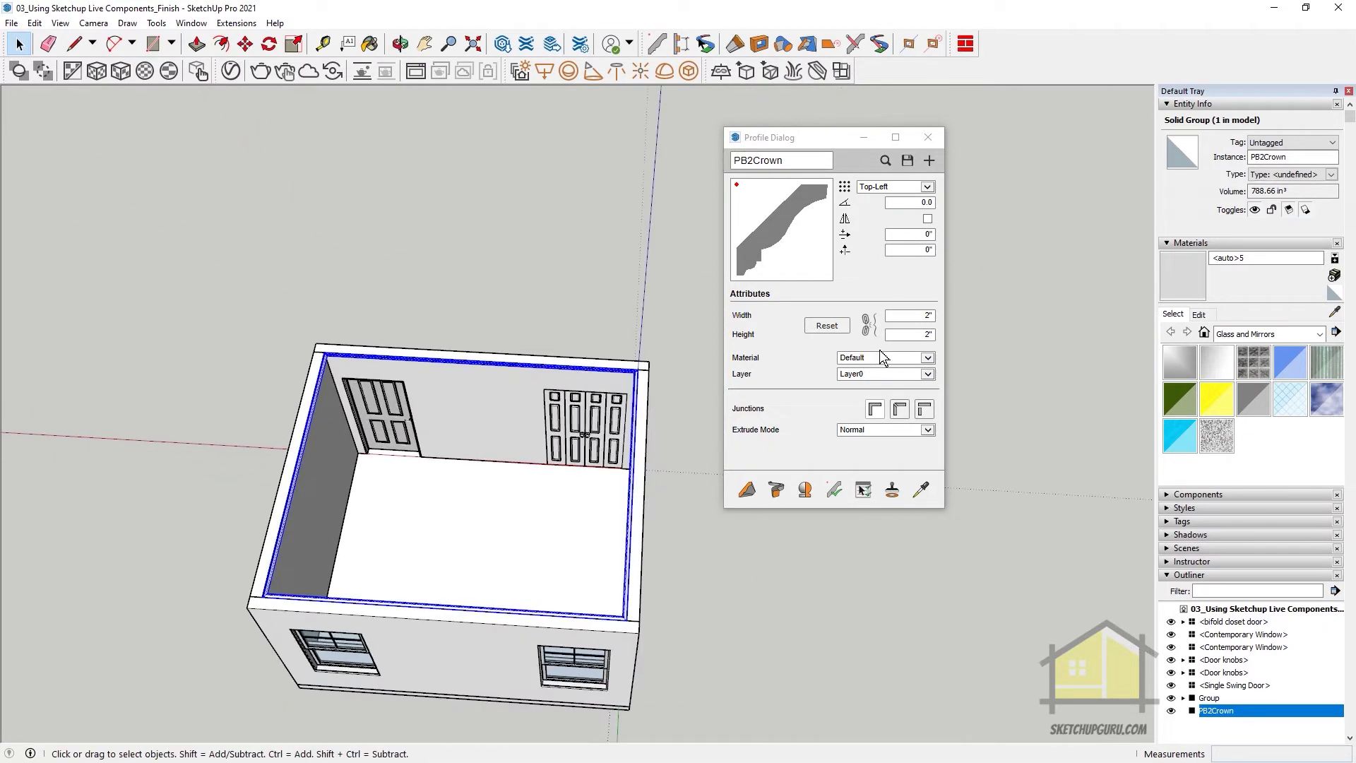
click(746, 491)
scroll(520, 455, up, 3)
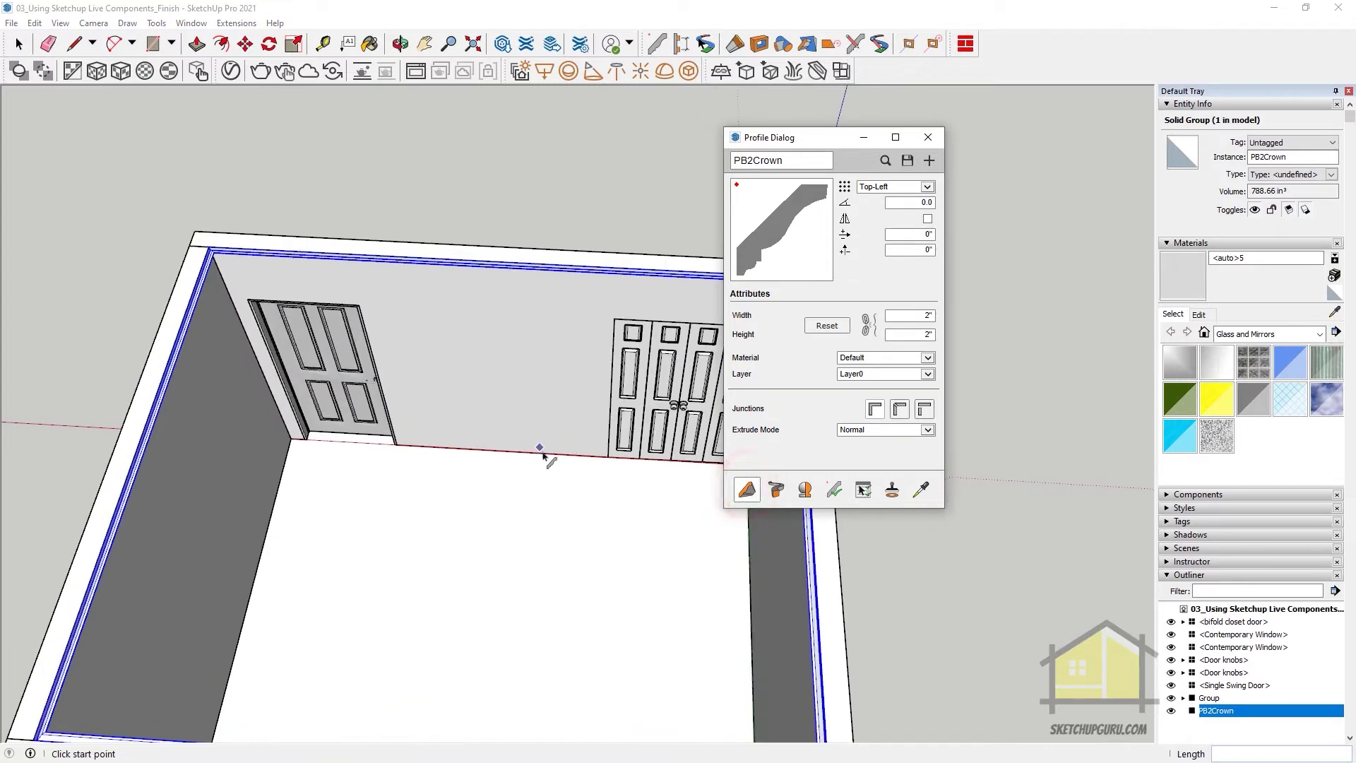
click(541, 452)
scroll(382, 442, up, 4)
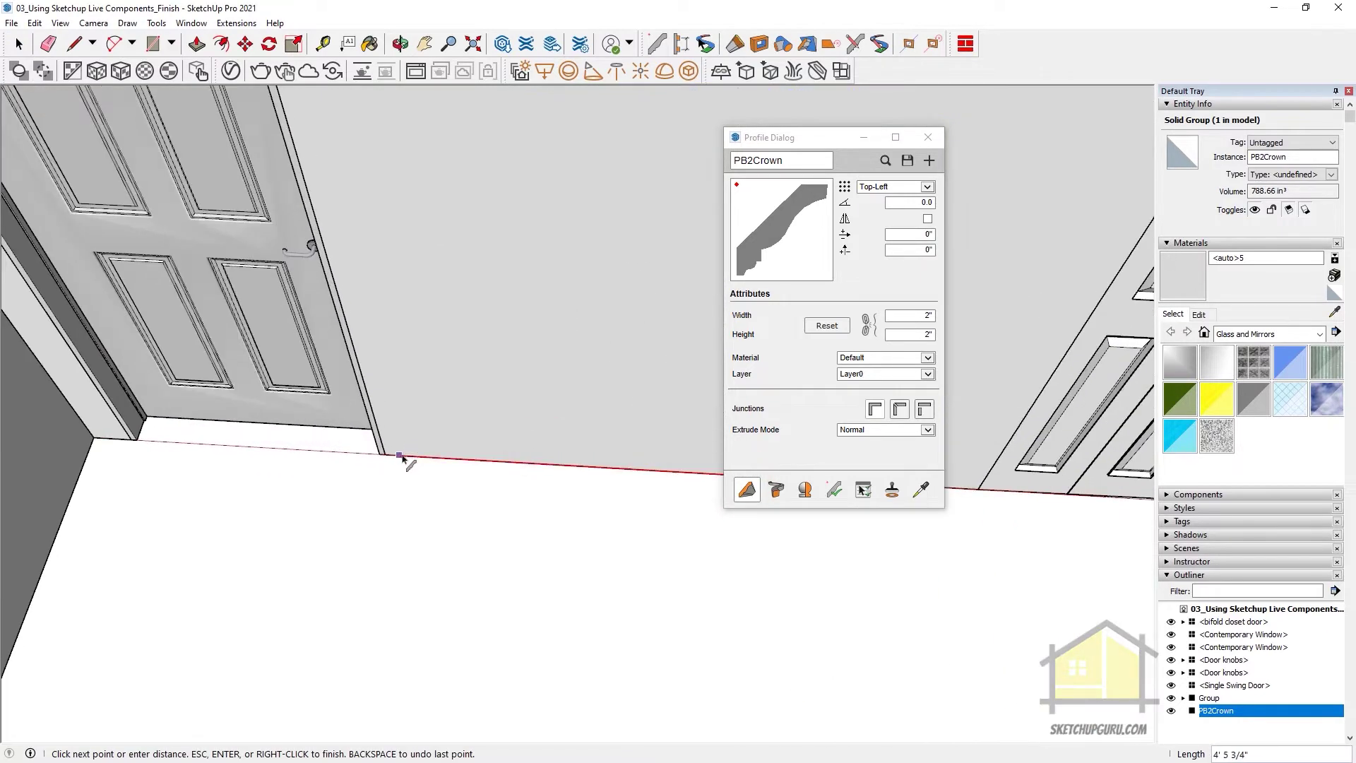
middle_drag(400, 458, 581, 278)
key(Escape)
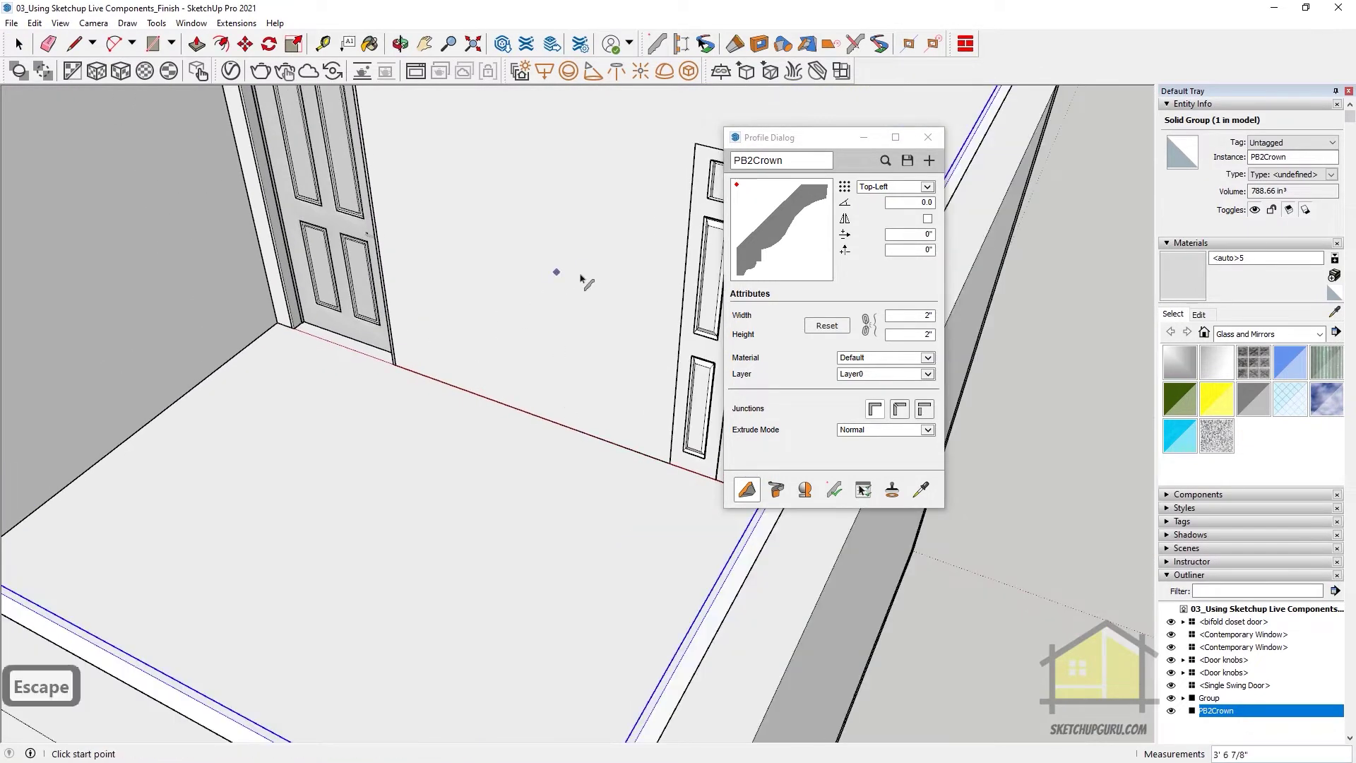
Try mirroring the PB2Crown profile while previewing a run on the wall with the doors, restore the original orientation, and cancel the path
click(581, 277)
scroll(442, 233, up, 3)
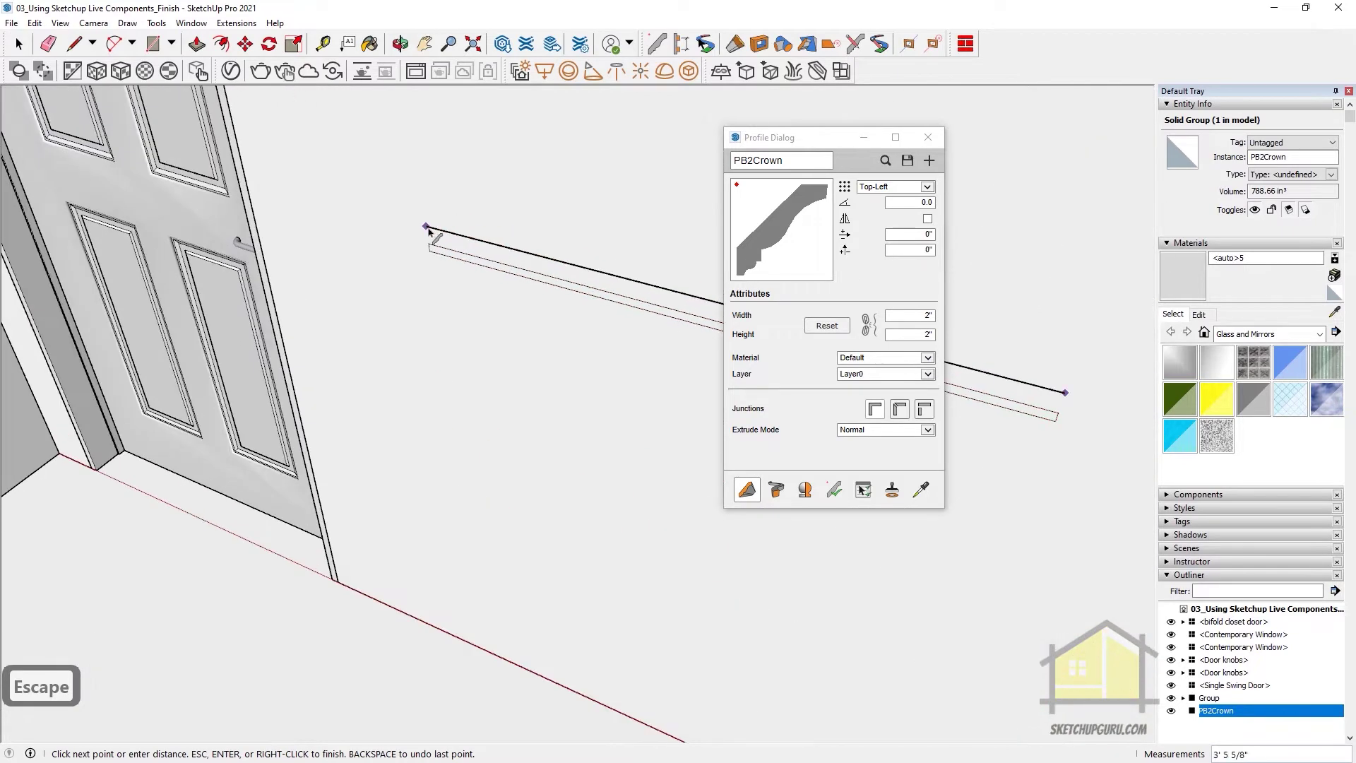
middle_drag(439, 221, 476, 218)
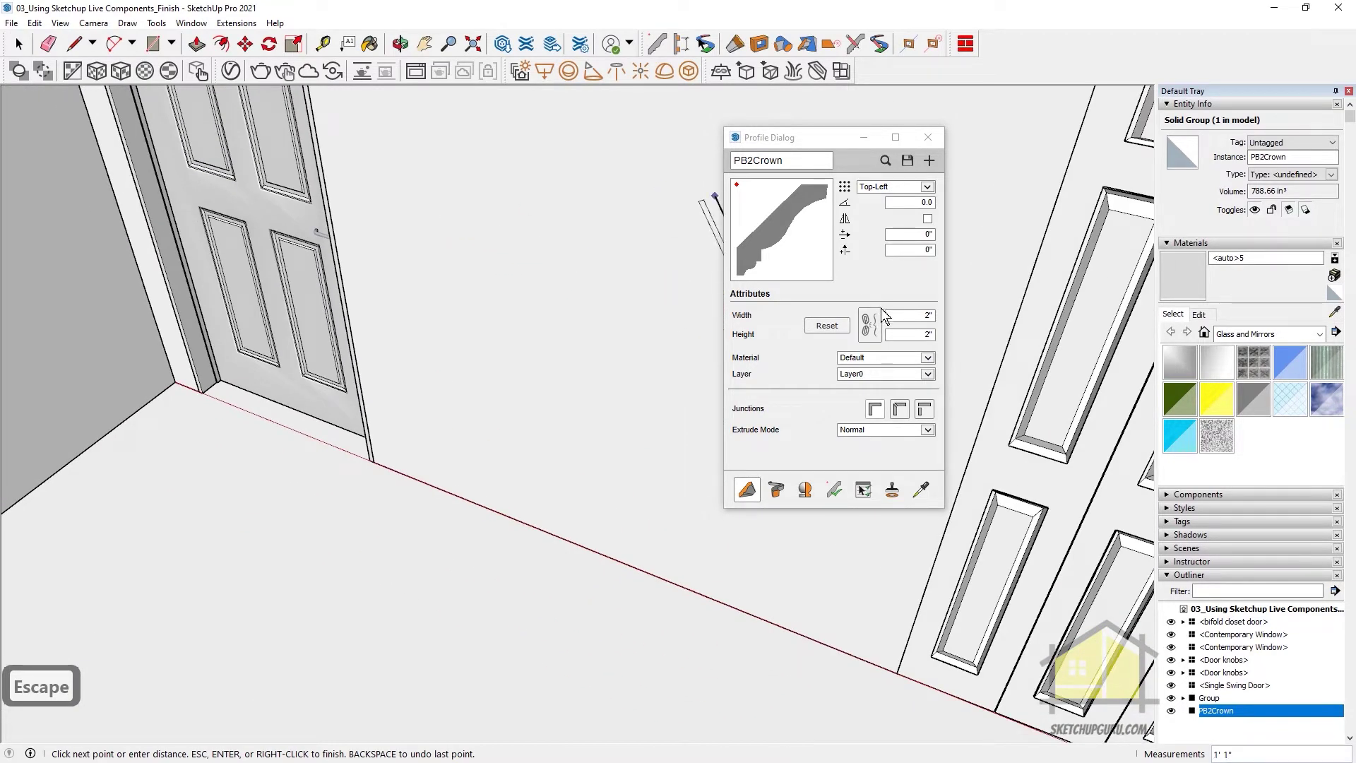
click(875, 316)
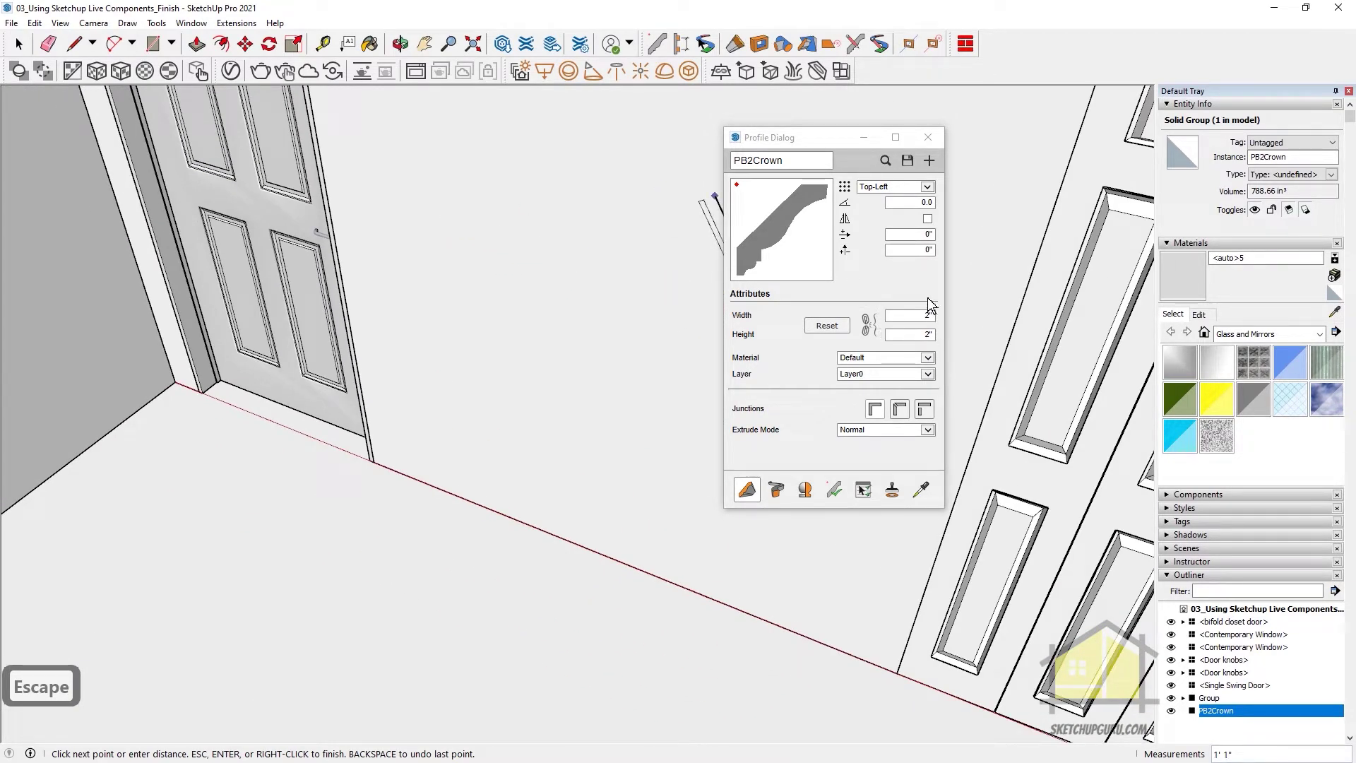
click(928, 218)
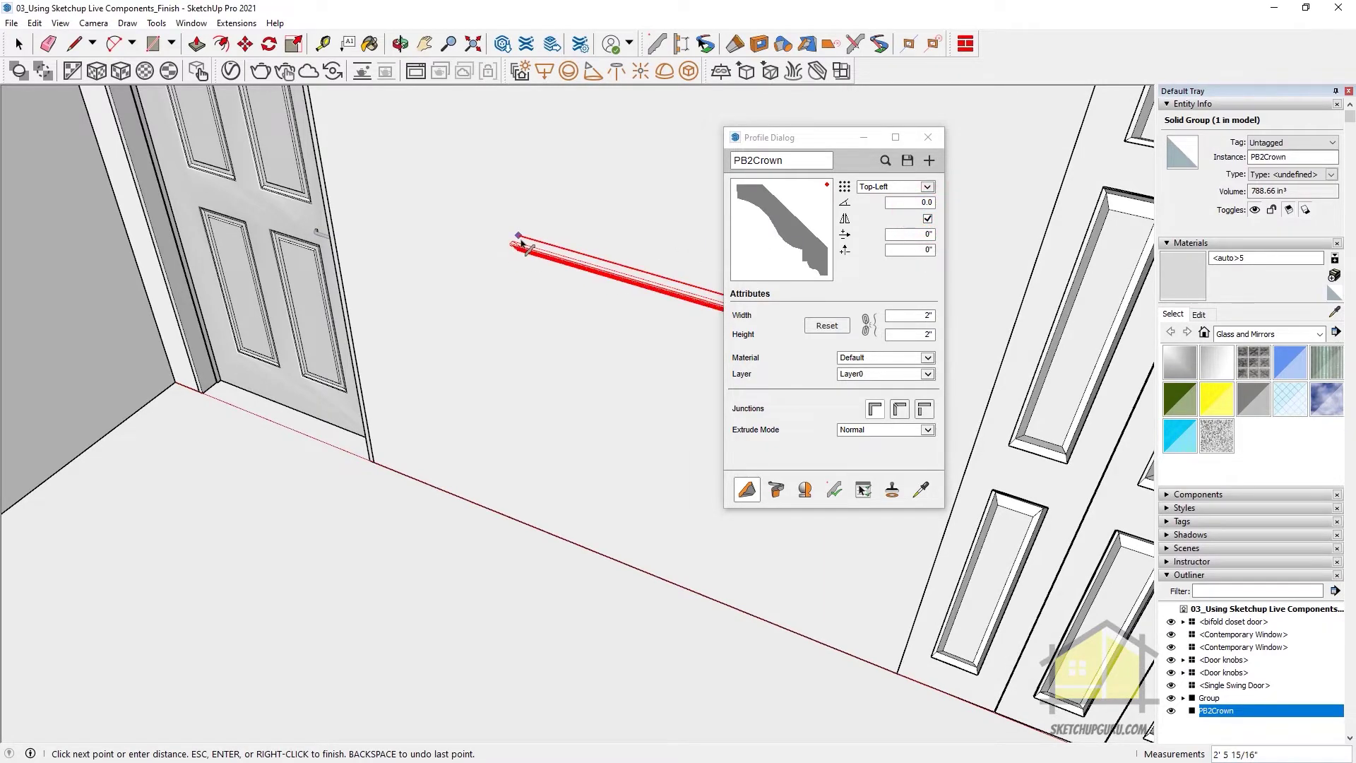
click(928, 218)
middle_drag(490, 188, 563, 223)
scroll(563, 223, up, 2)
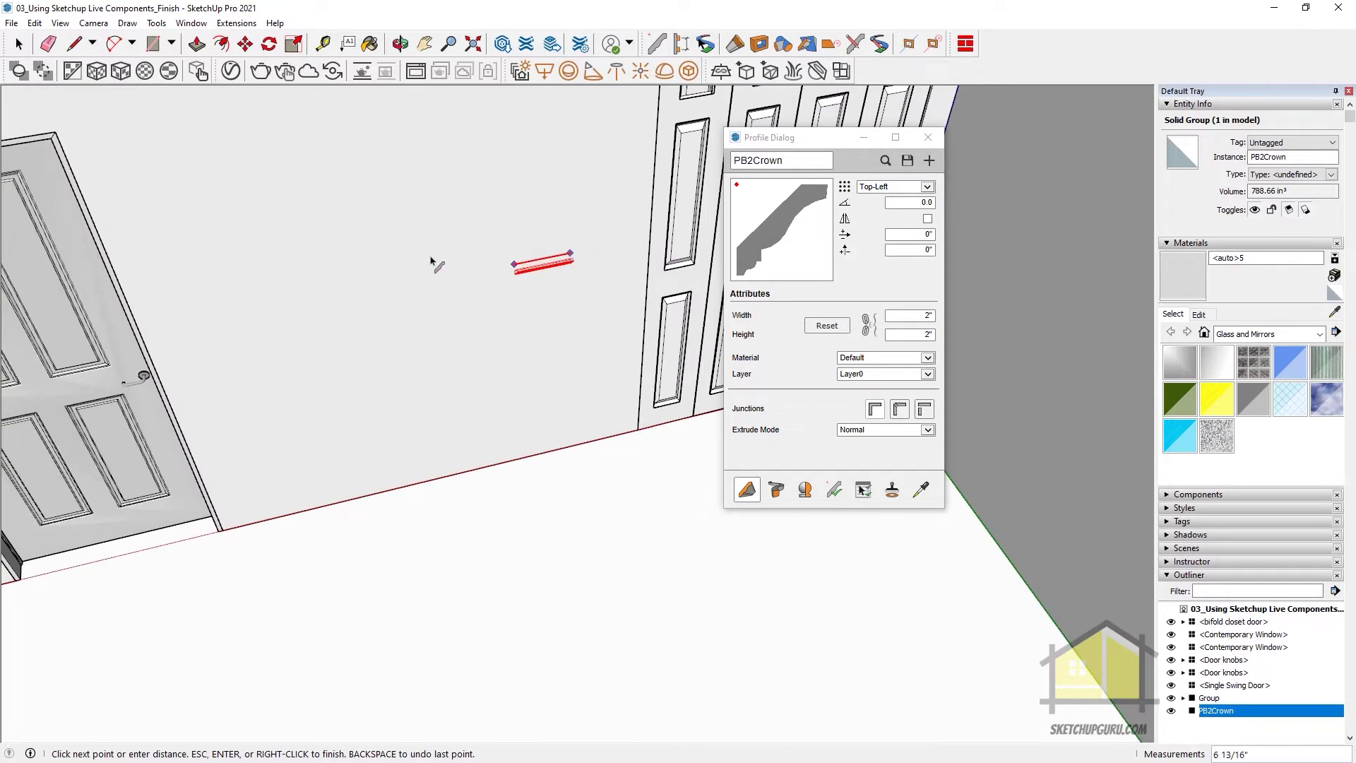
scroll(431, 260, down, 4)
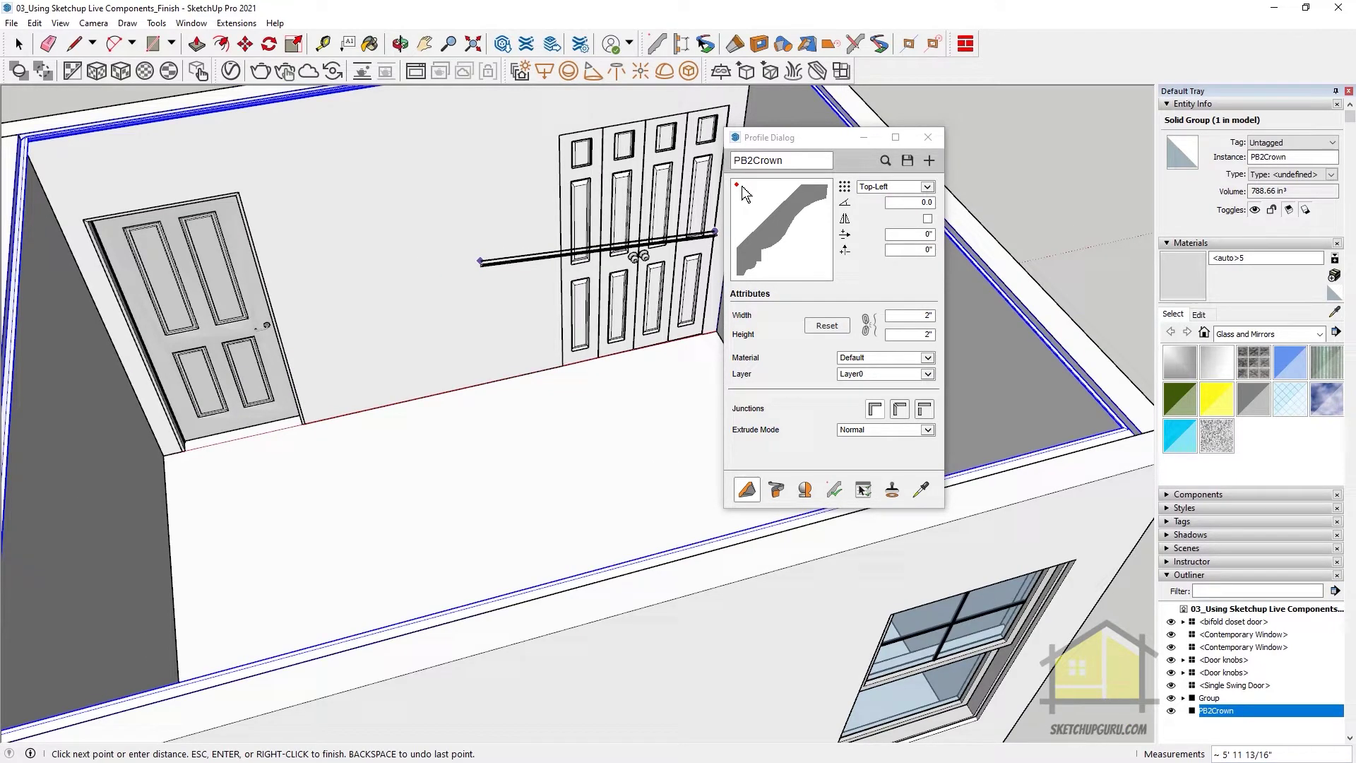
key(Escape)
Examine the crown molding's corner joints and its fit against the walls from outside and inside the room
scroll(445, 272, down, 2)
middle_drag(445, 275, 53, 124)
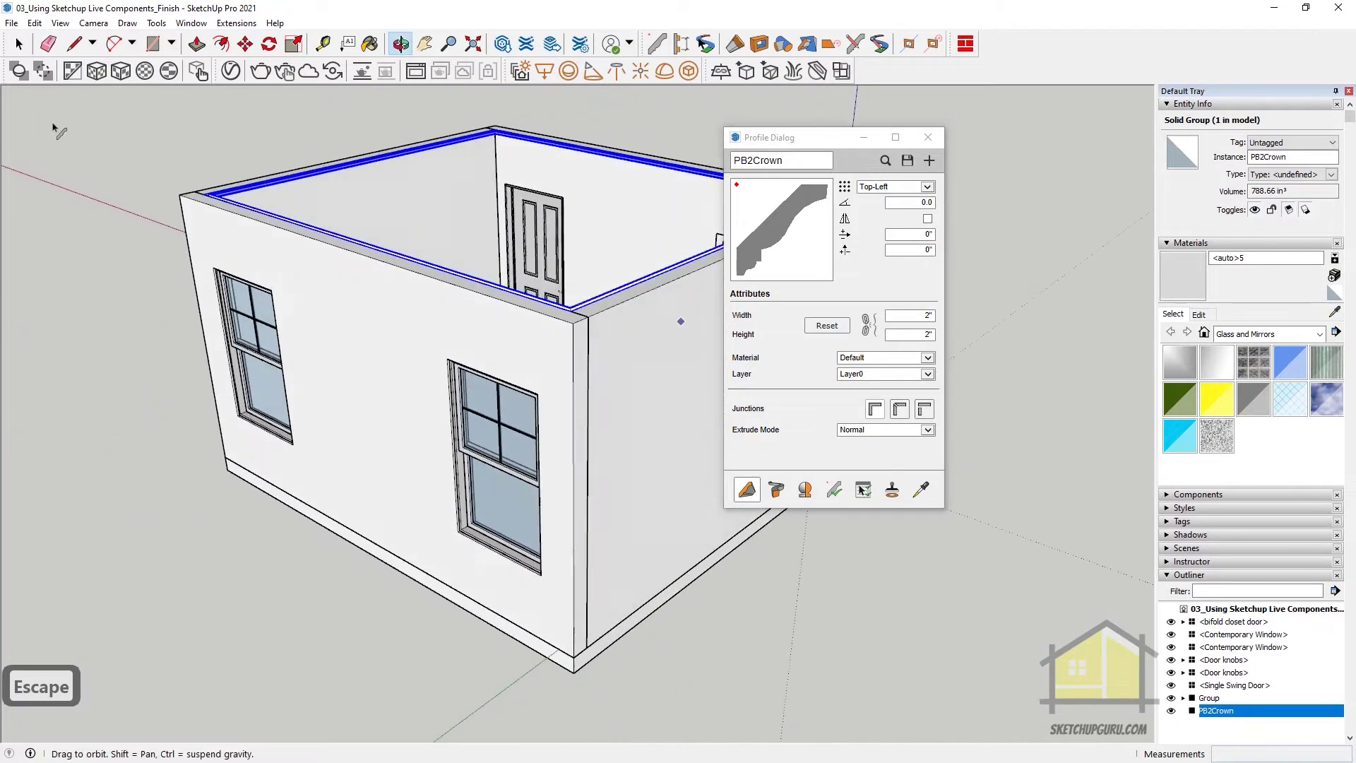
scroll(515, 147, up, 10)
middle_drag(510, 152, 579, 155)
scroll(321, 262, down, 2)
scroll(315, 265, down, 3)
shift+middle_drag(600, 309, 304, 470)
key(space)
scroll(439, 364, down, 3)
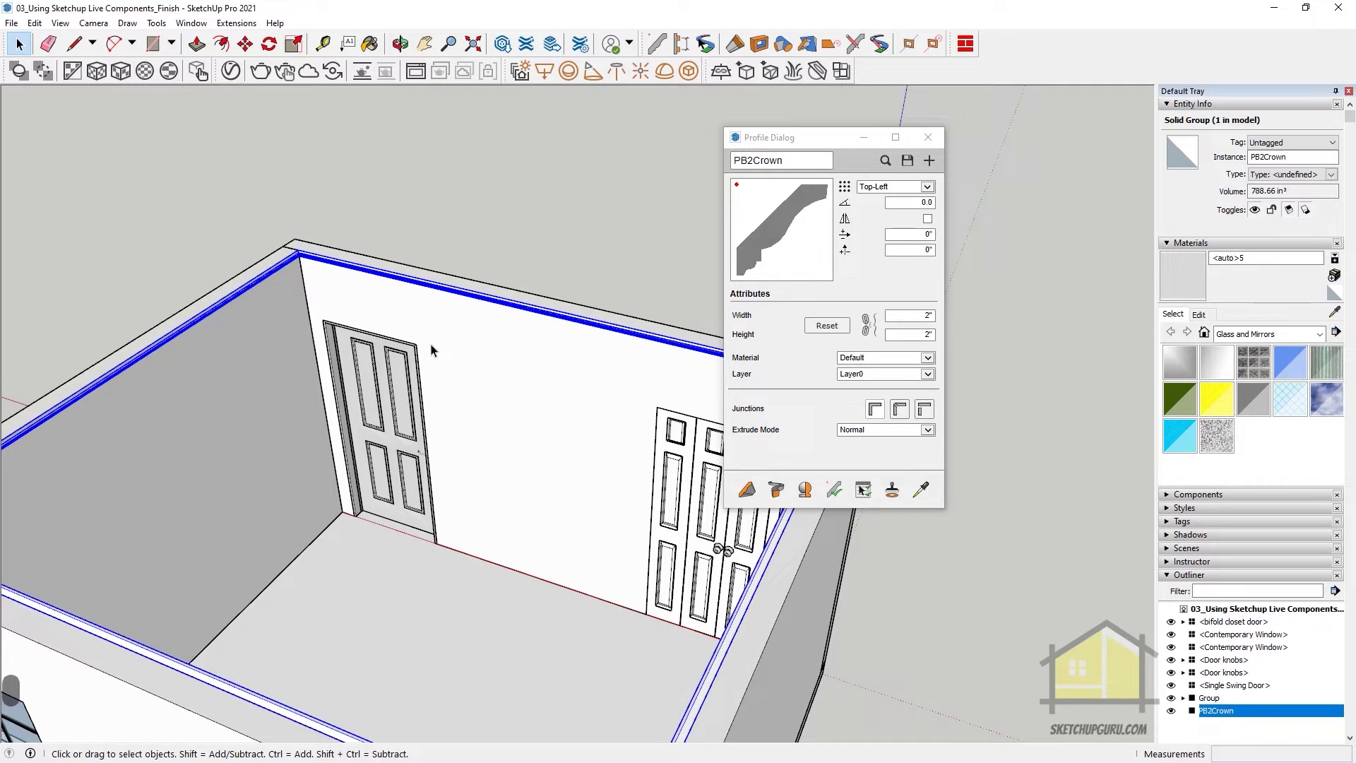
scroll(397, 346, down, 5)
middle_drag(396, 346, 215, 413)
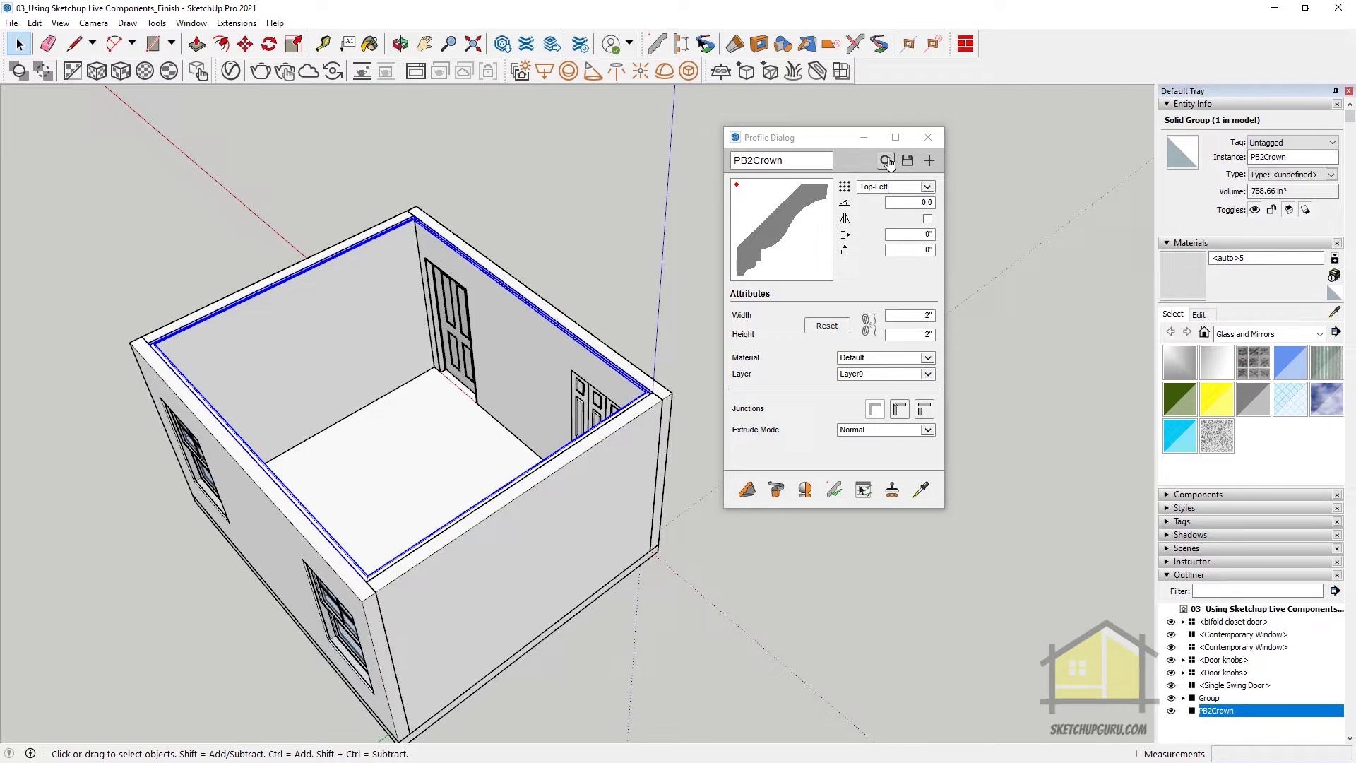
Open the Profile Builder 3 website from the profile browser and go to its Profile Library page
click(886, 161)
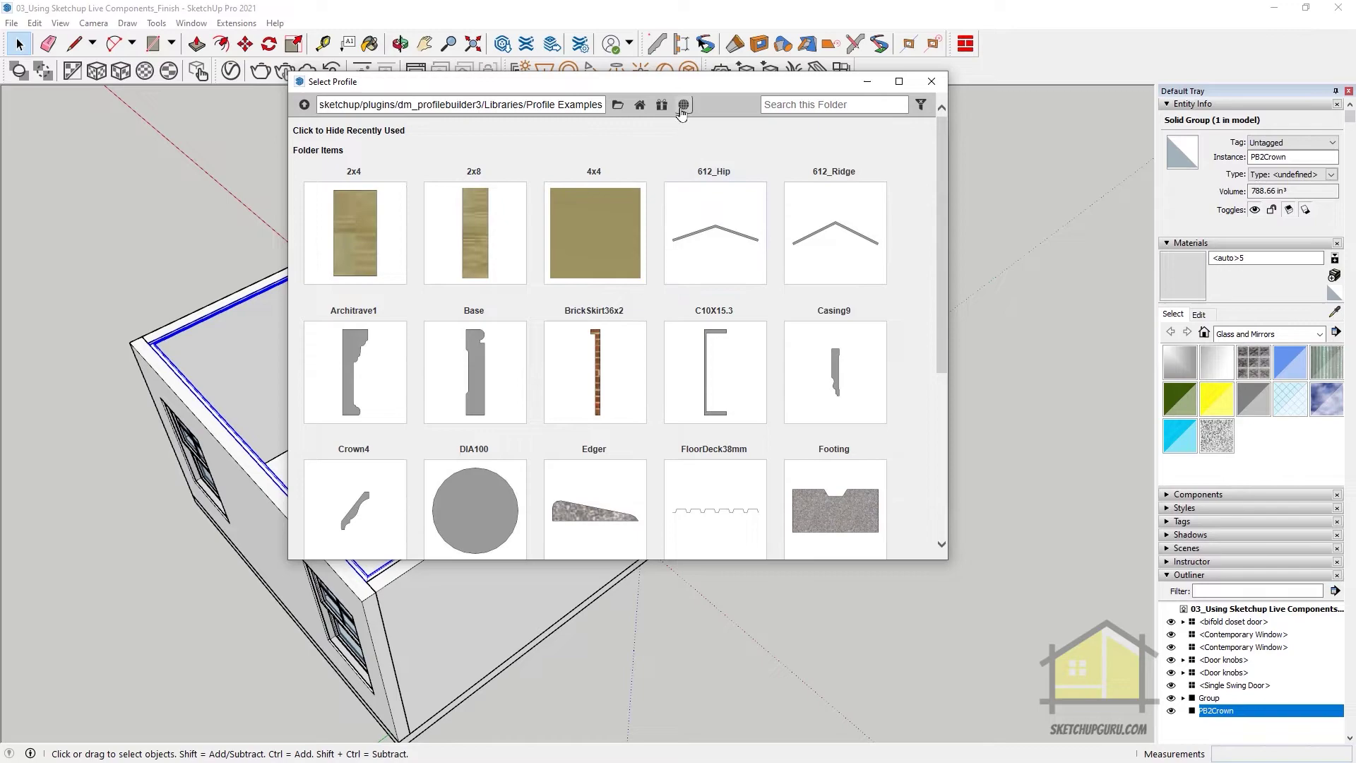
click(682, 106)
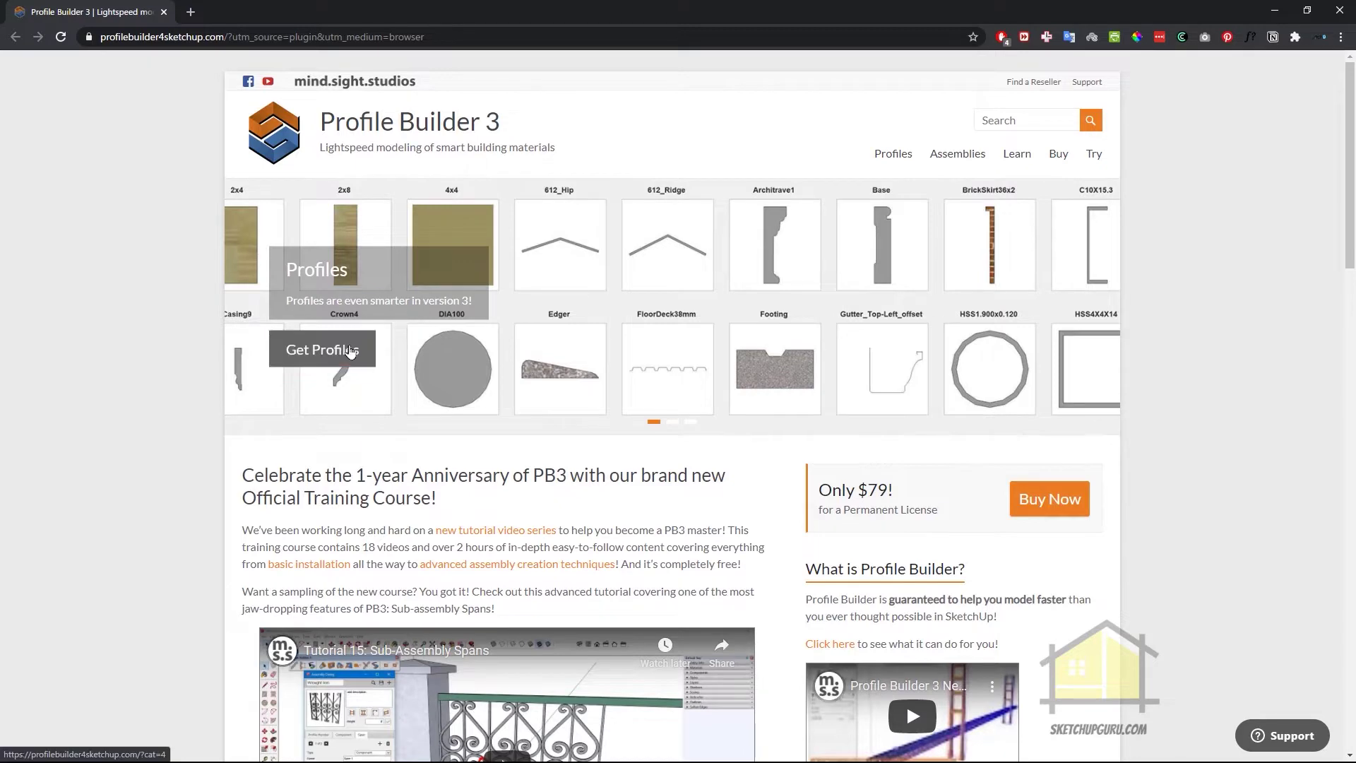
click(349, 351)
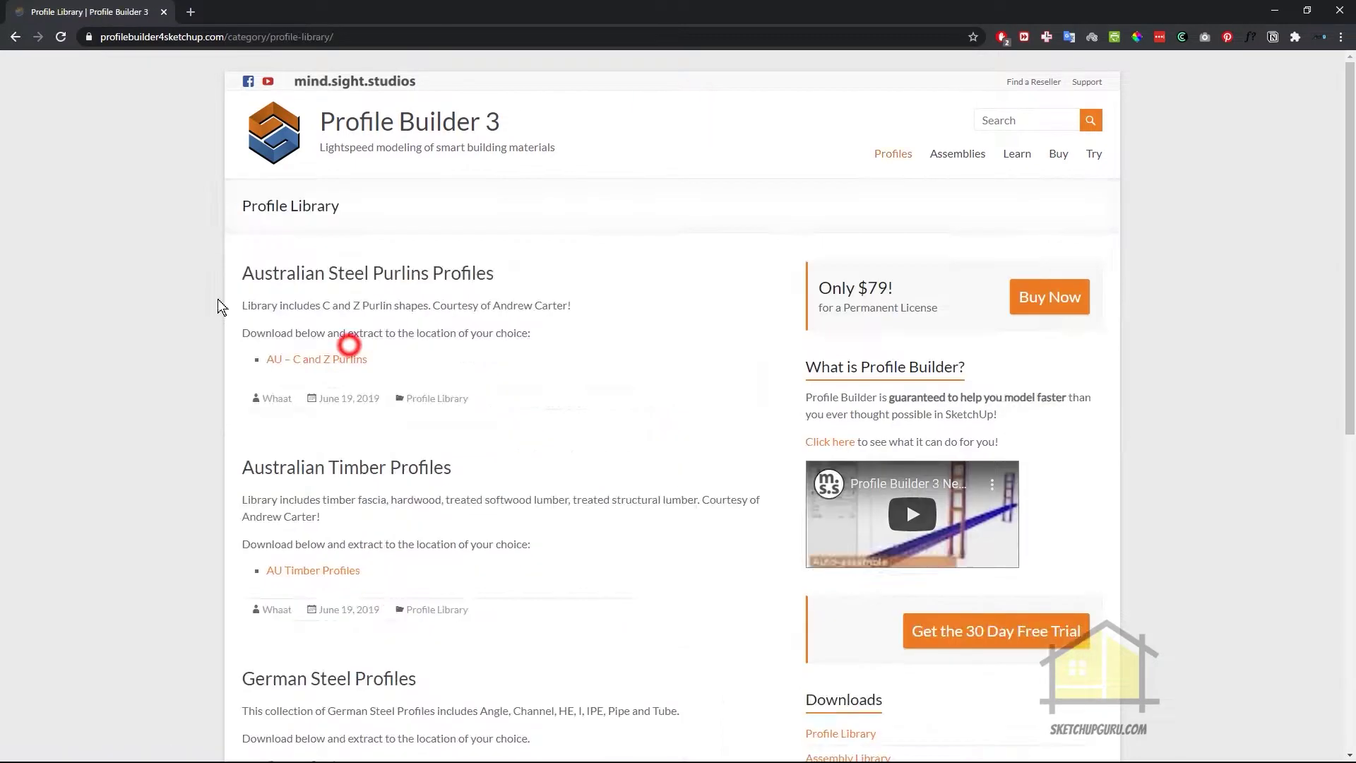
Browse to the Mouldings section on the Profile Library's second page and download the Aprons profiles
scroll(482, 604, down, 9)
scroll(537, 376, up, 9)
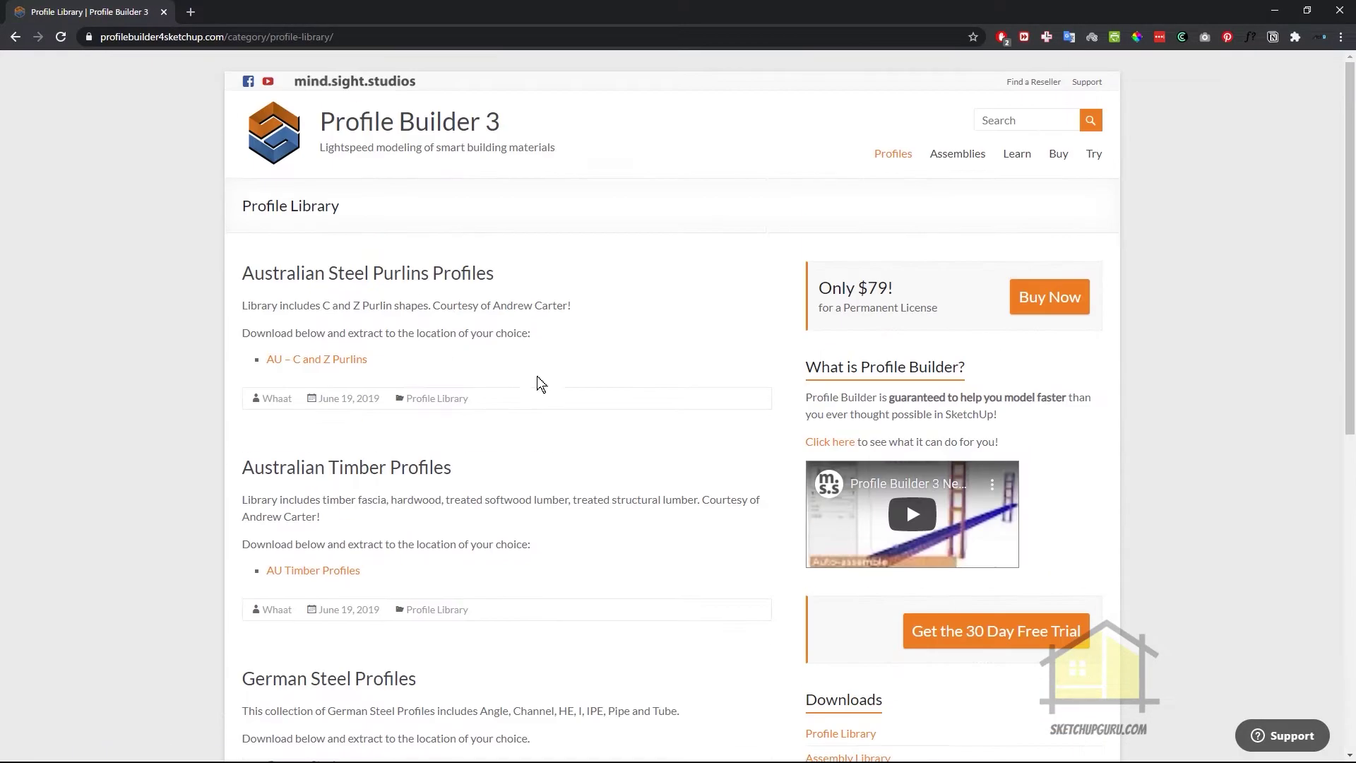
scroll(578, 318, down, 9)
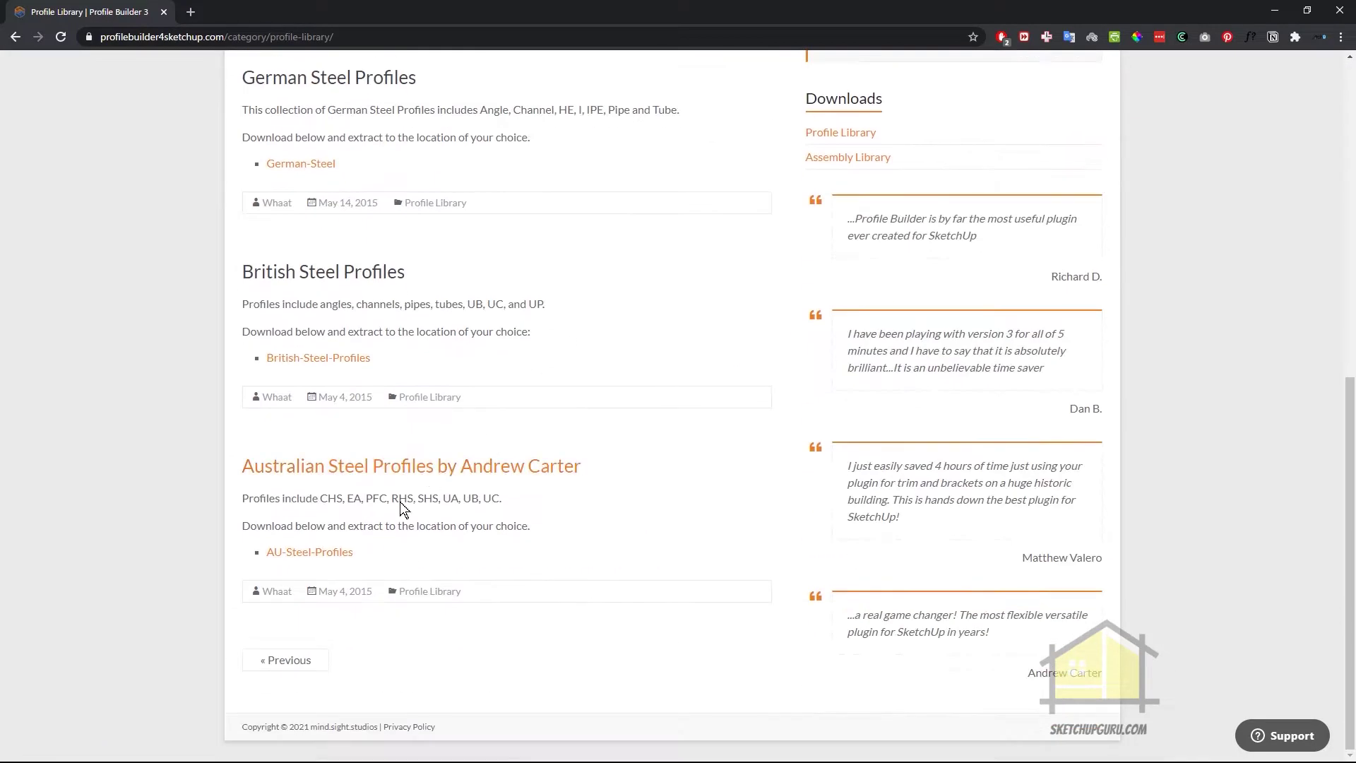
click(302, 670)
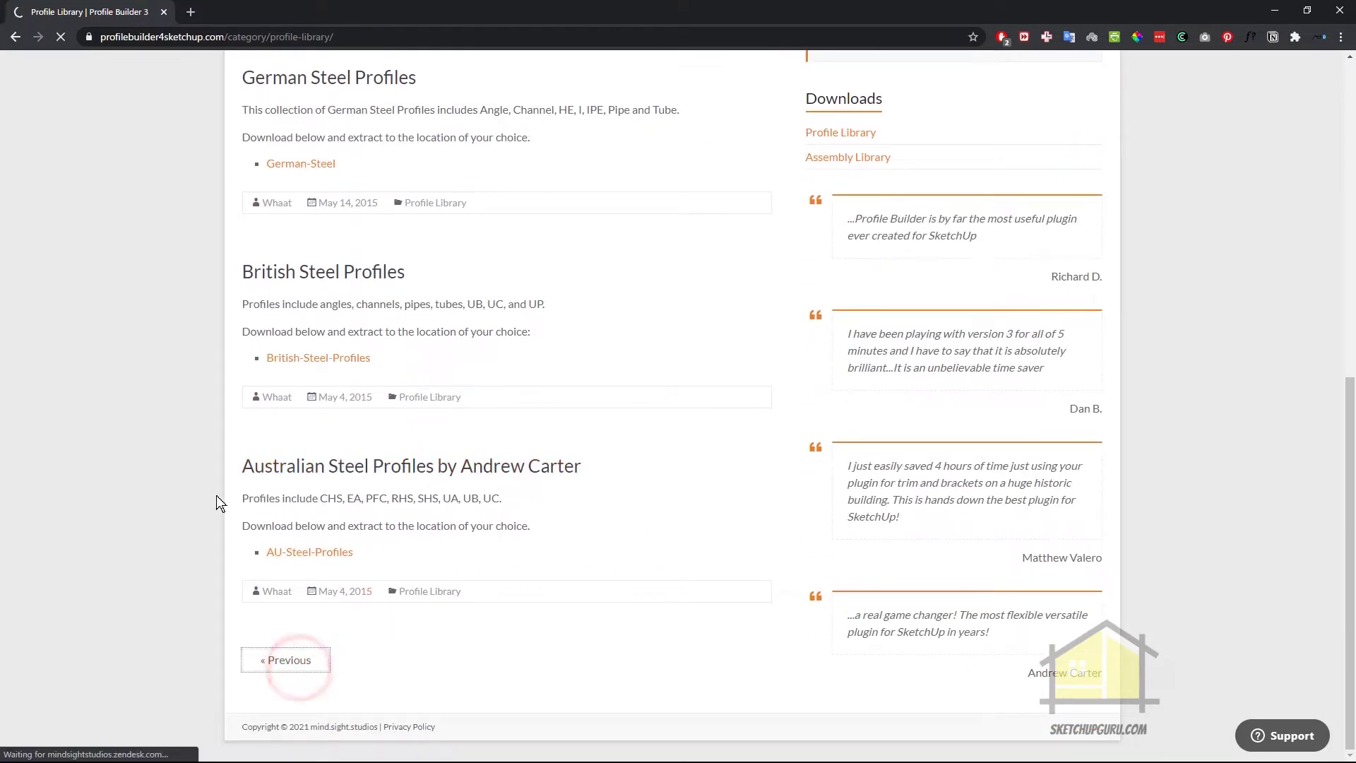
scroll(228, 457, down, 10)
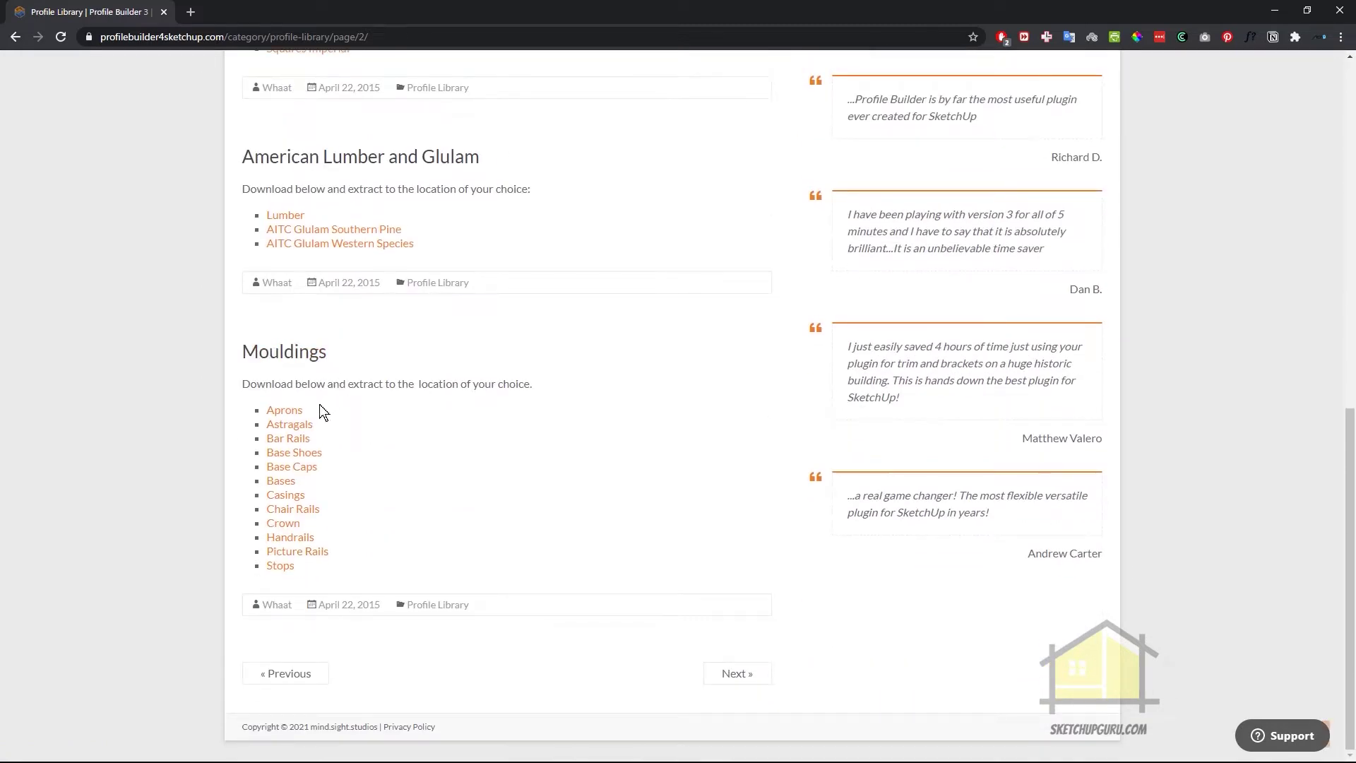
click(286, 414)
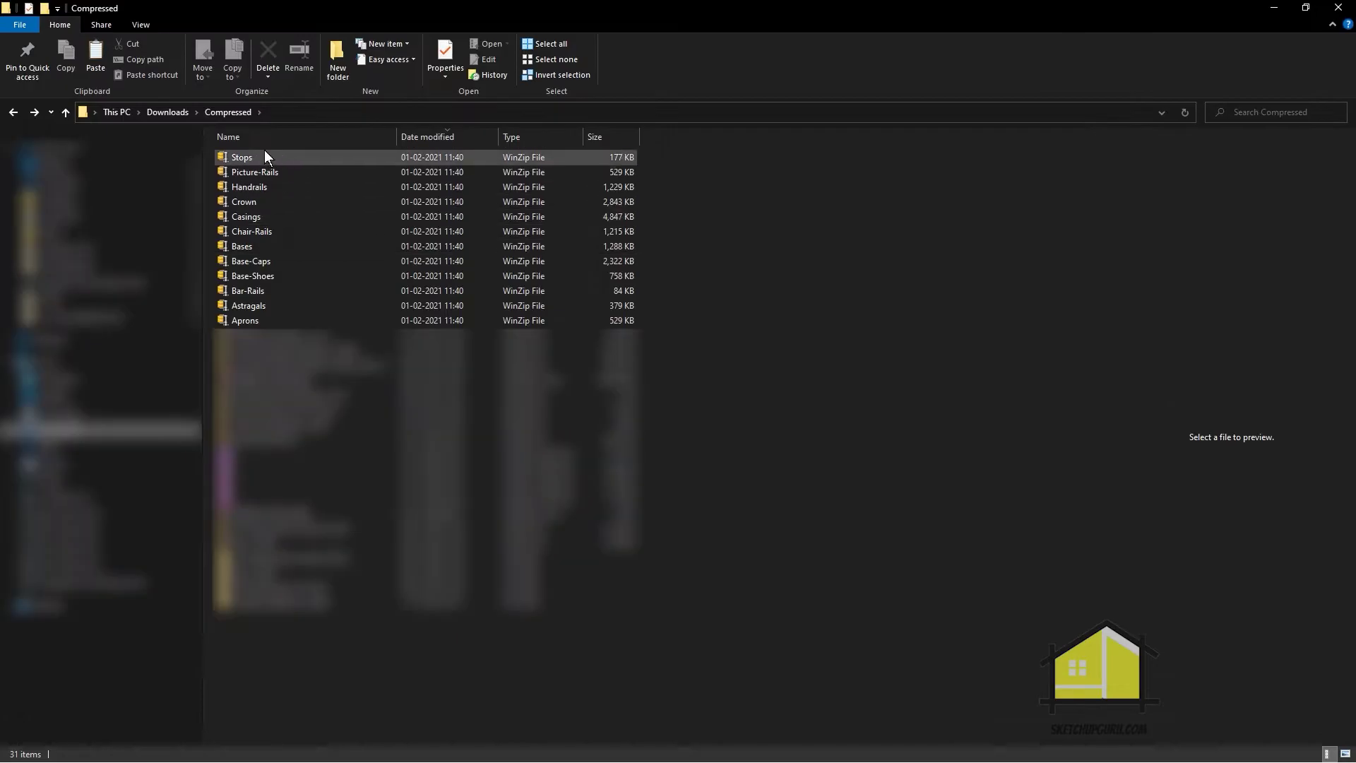
Check the contents of the downloaded Stops archive in the Compressed folder, return to SketchUp, and close the profile browser
click(258, 156)
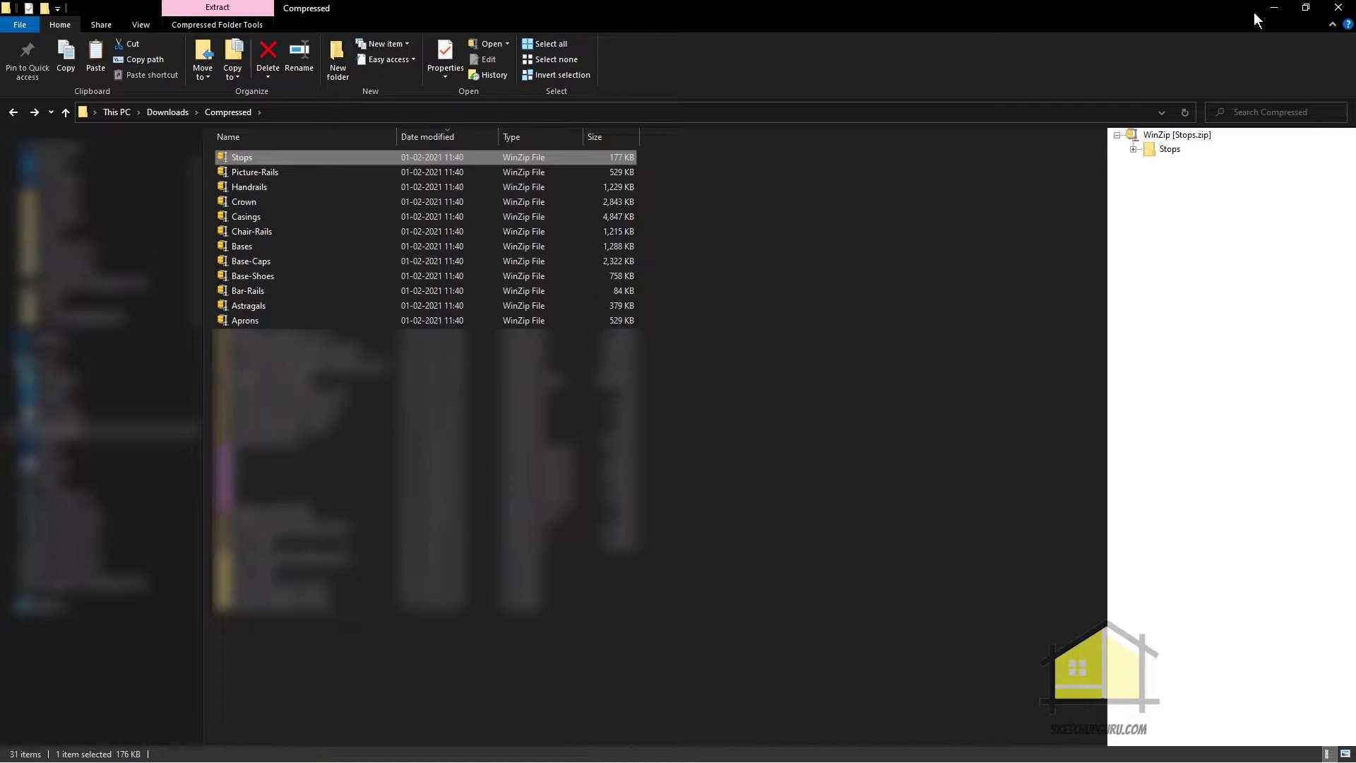
click(1272, 9)
click(932, 81)
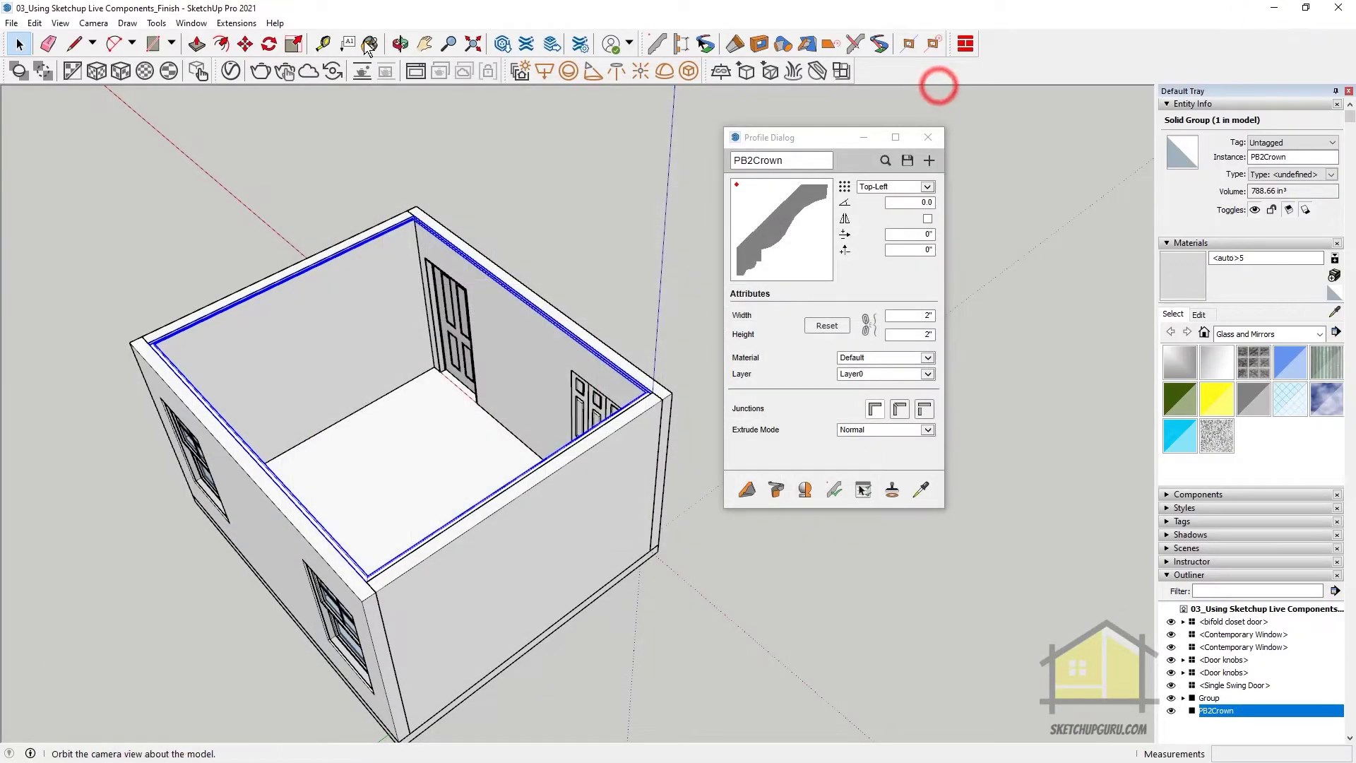
Set the Profile Builder 3 home Profile Library to the 01_Profiles folder inside 12_Profile Builder Library
click(237, 23)
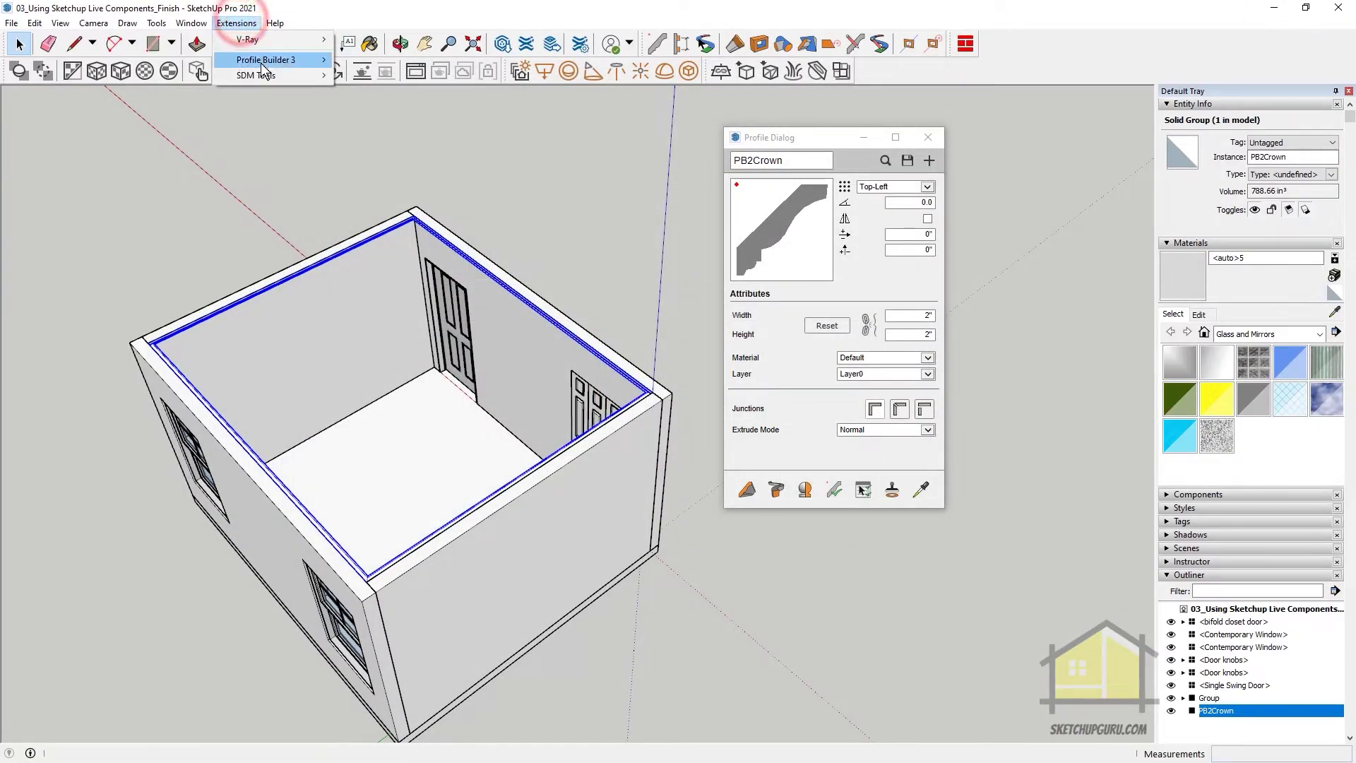
mouse_move(262, 65)
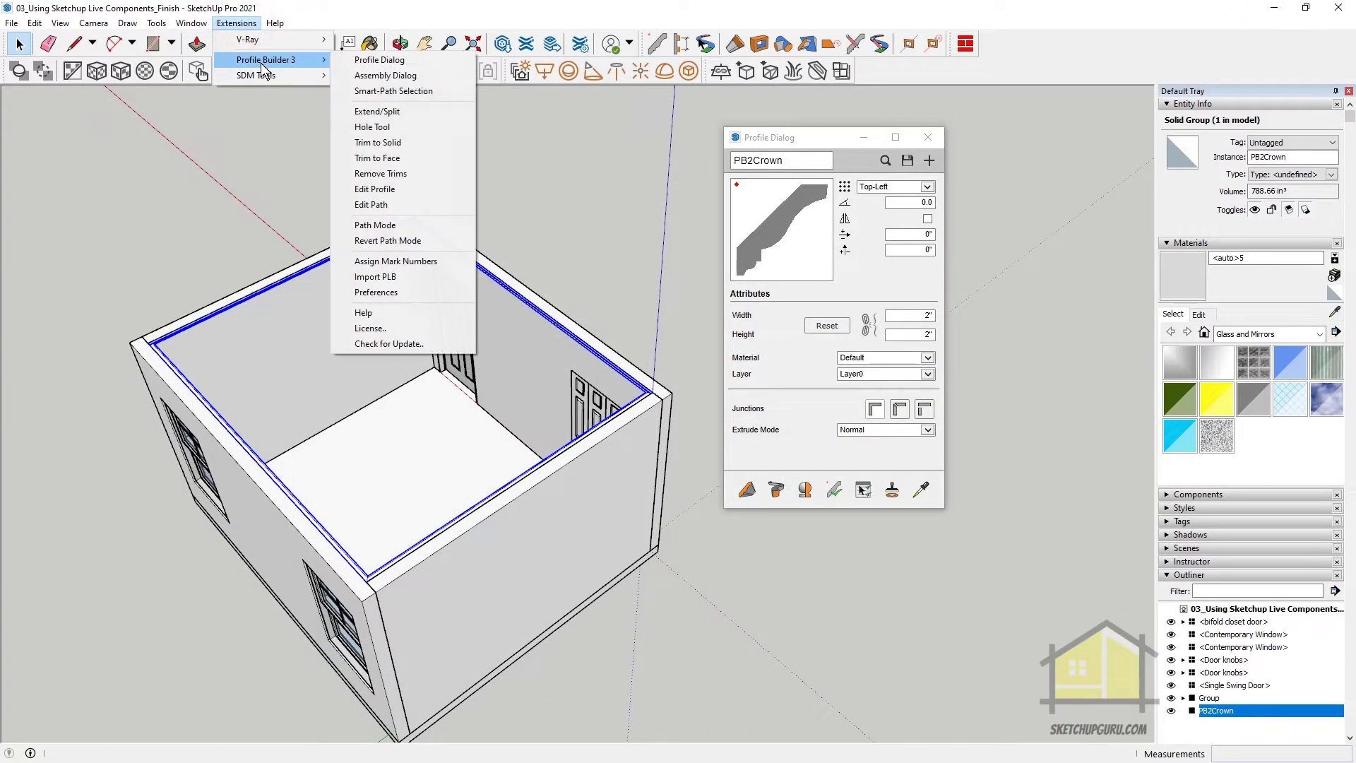
click(399, 291)
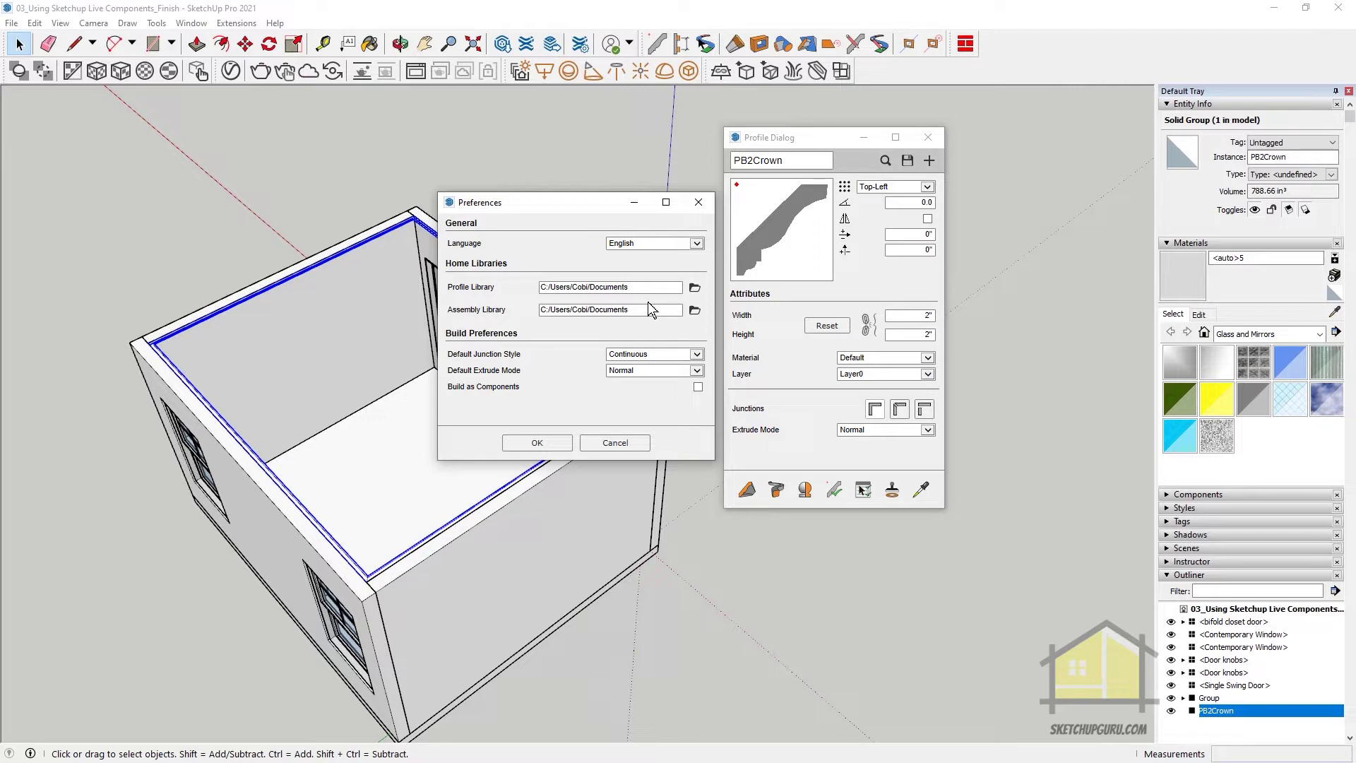
click(696, 289)
double_click(563, 251)
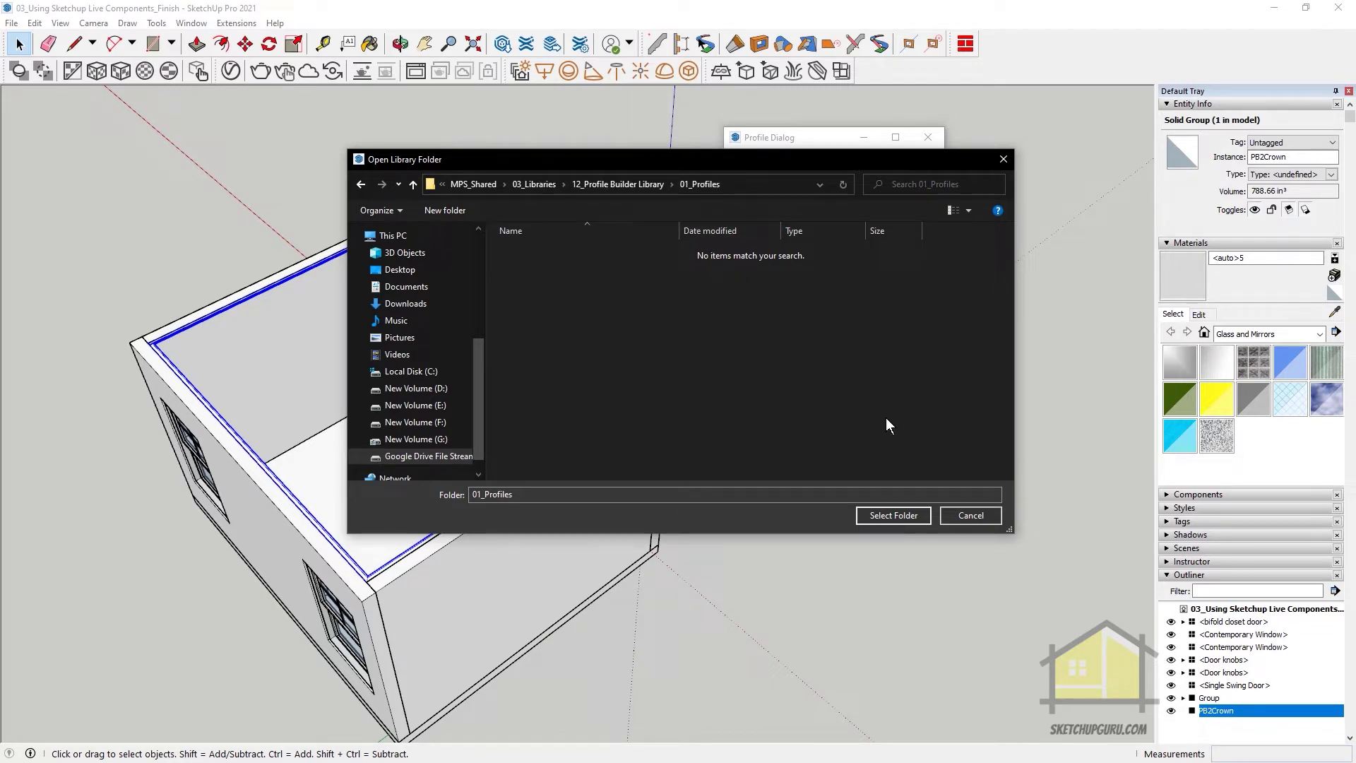
click(896, 513)
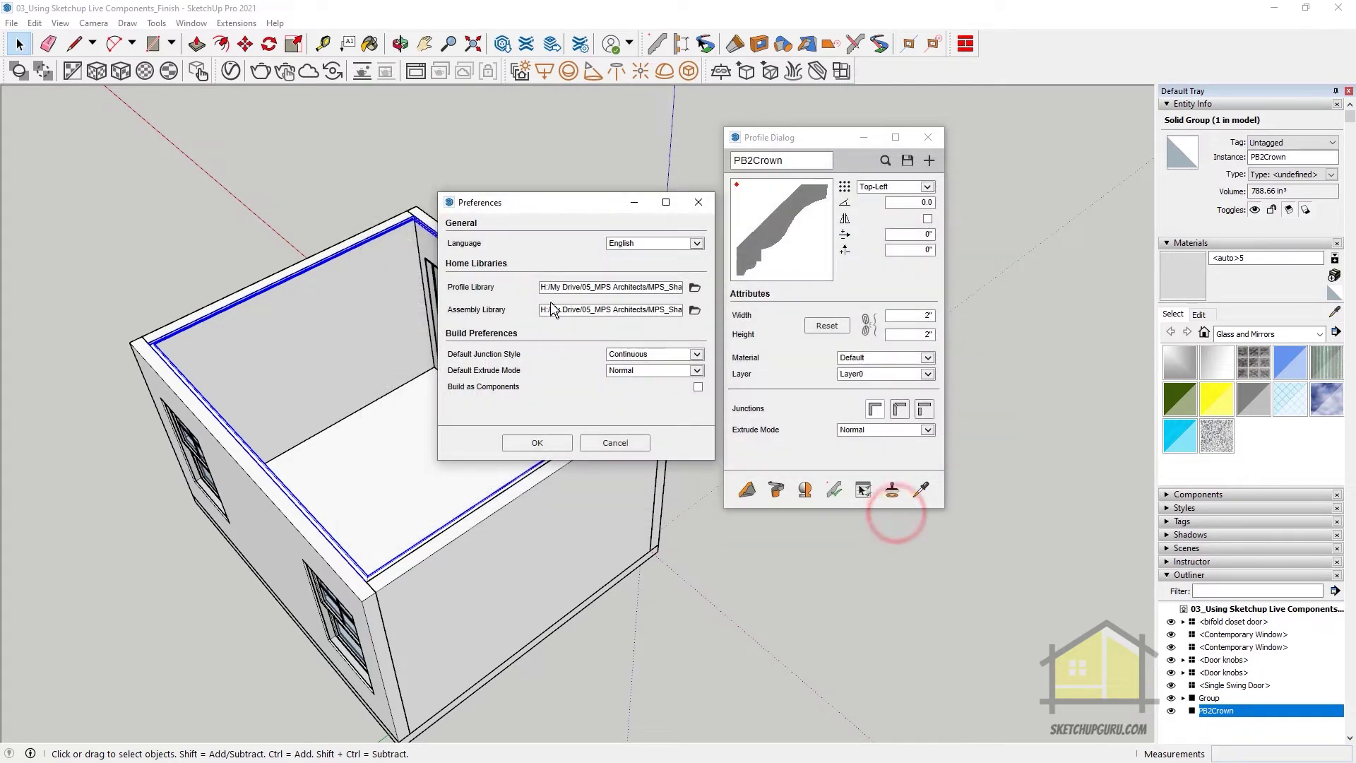
Set the home Assembly Library to the 02_Assemblies folder and save the preferences
click(696, 314)
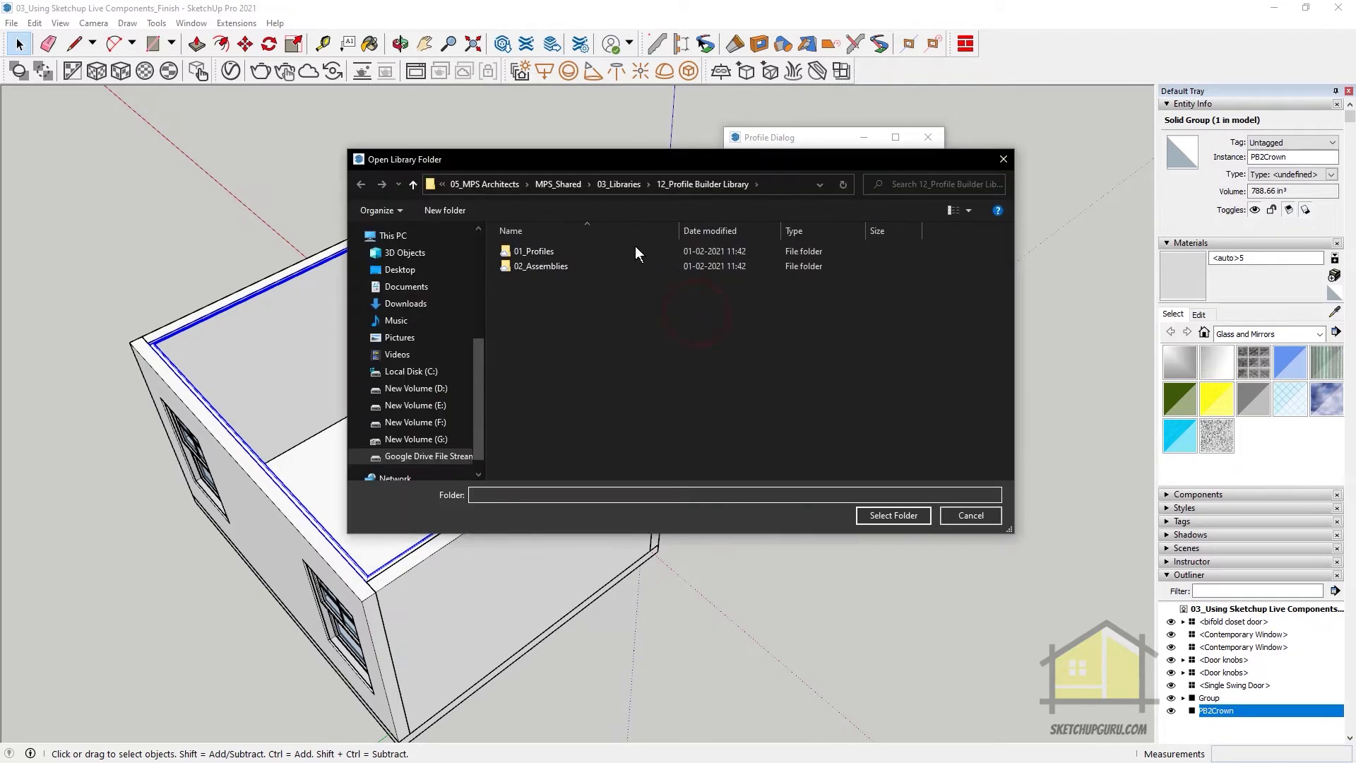
double_click(559, 265)
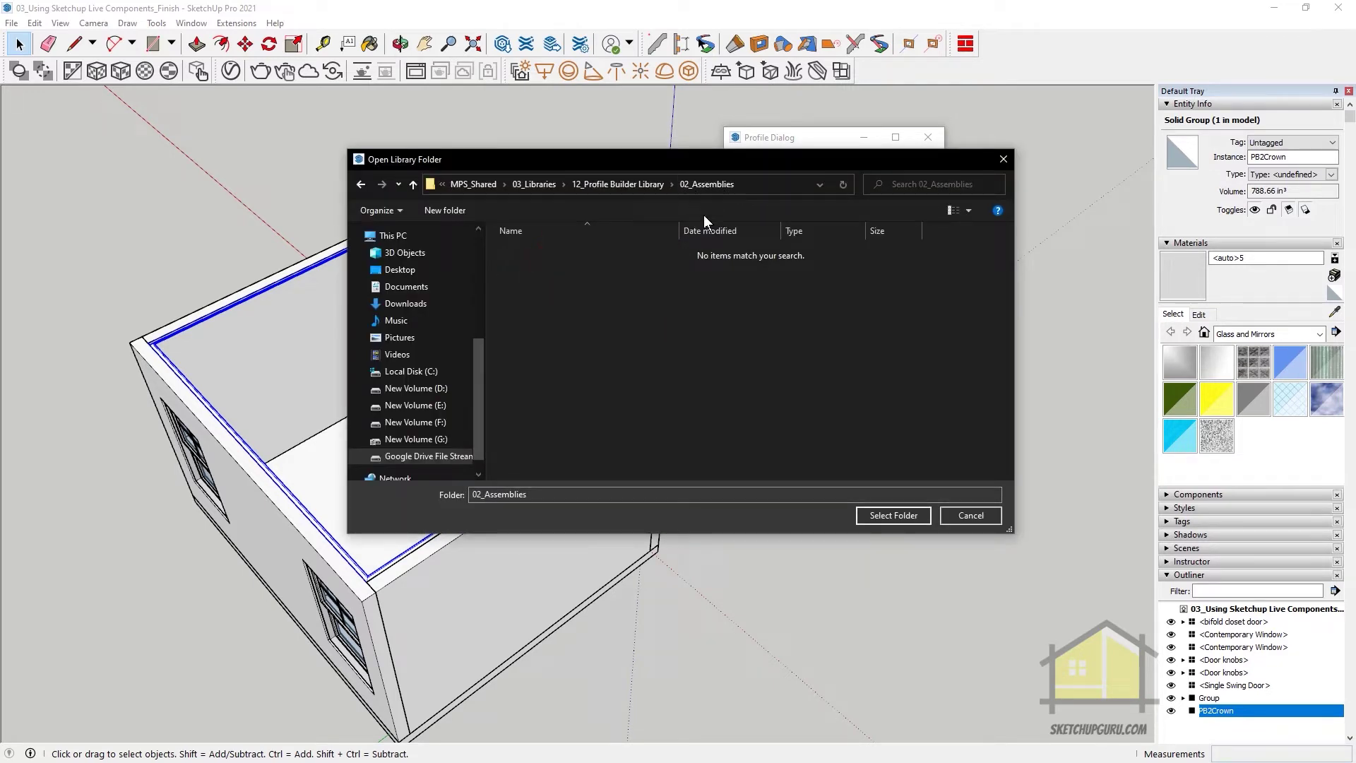
click(912, 516)
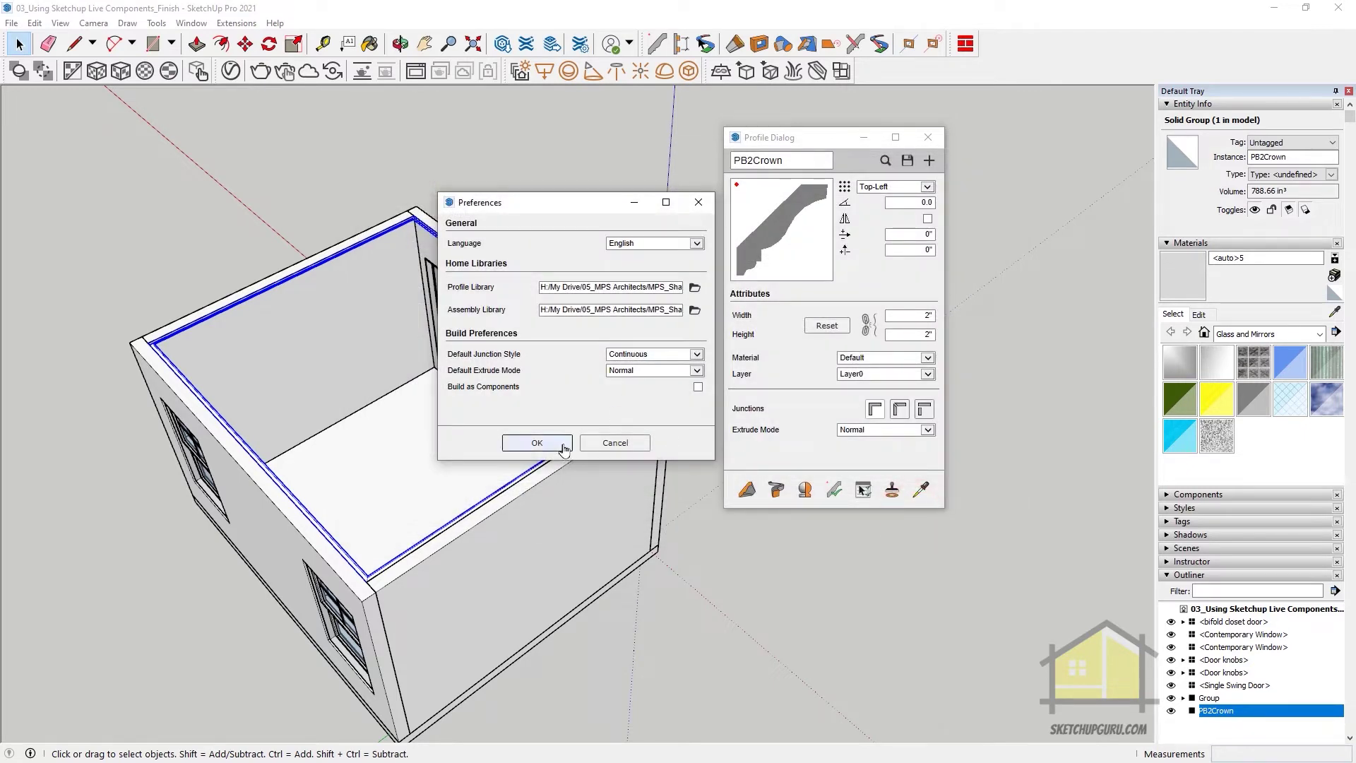
click(563, 446)
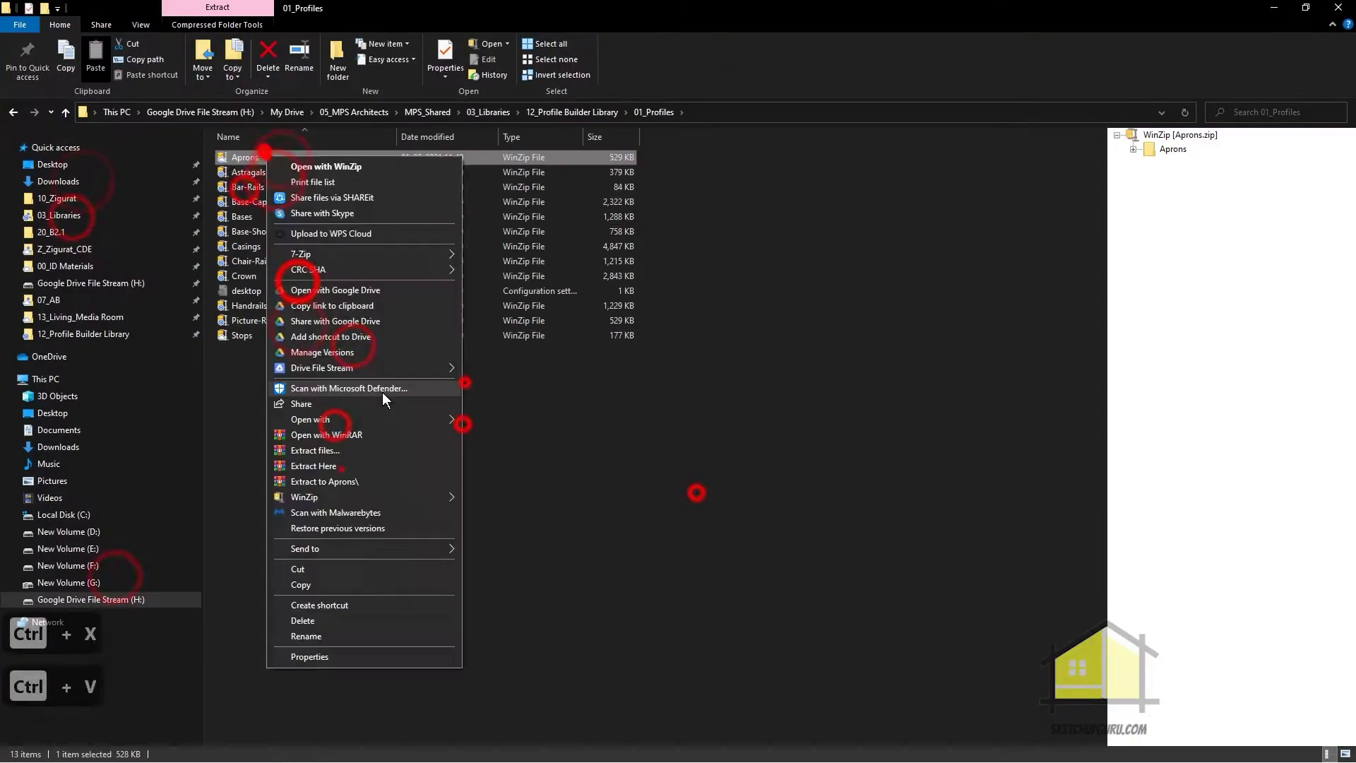
Extract the downloaded moulding archives, from Aprons to Stops, into their own folders inside 01_Profiles
click(383, 392)
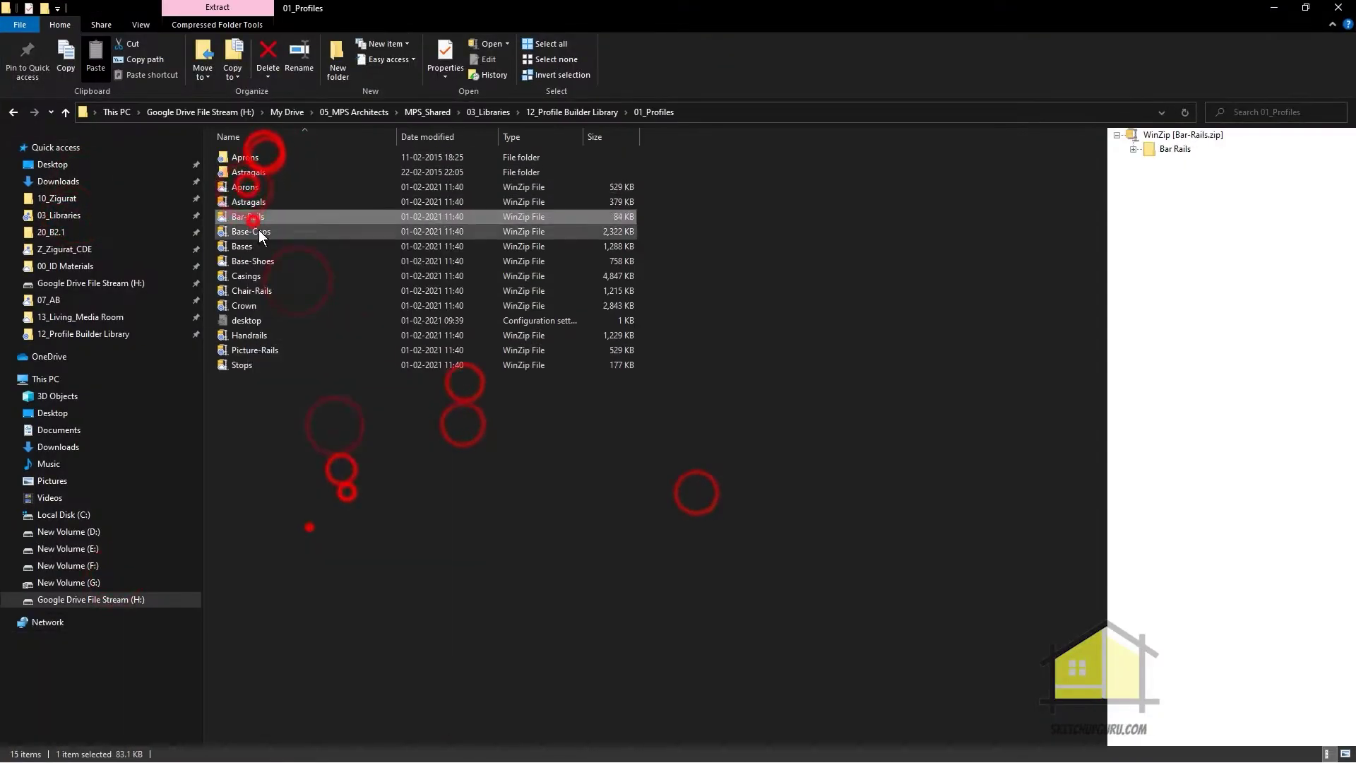
right_click(253, 278)
click(327, 552)
right_click(260, 308)
click(303, 562)
key(alt+Tab)
key(alt+Tab)
right_click(611, 635)
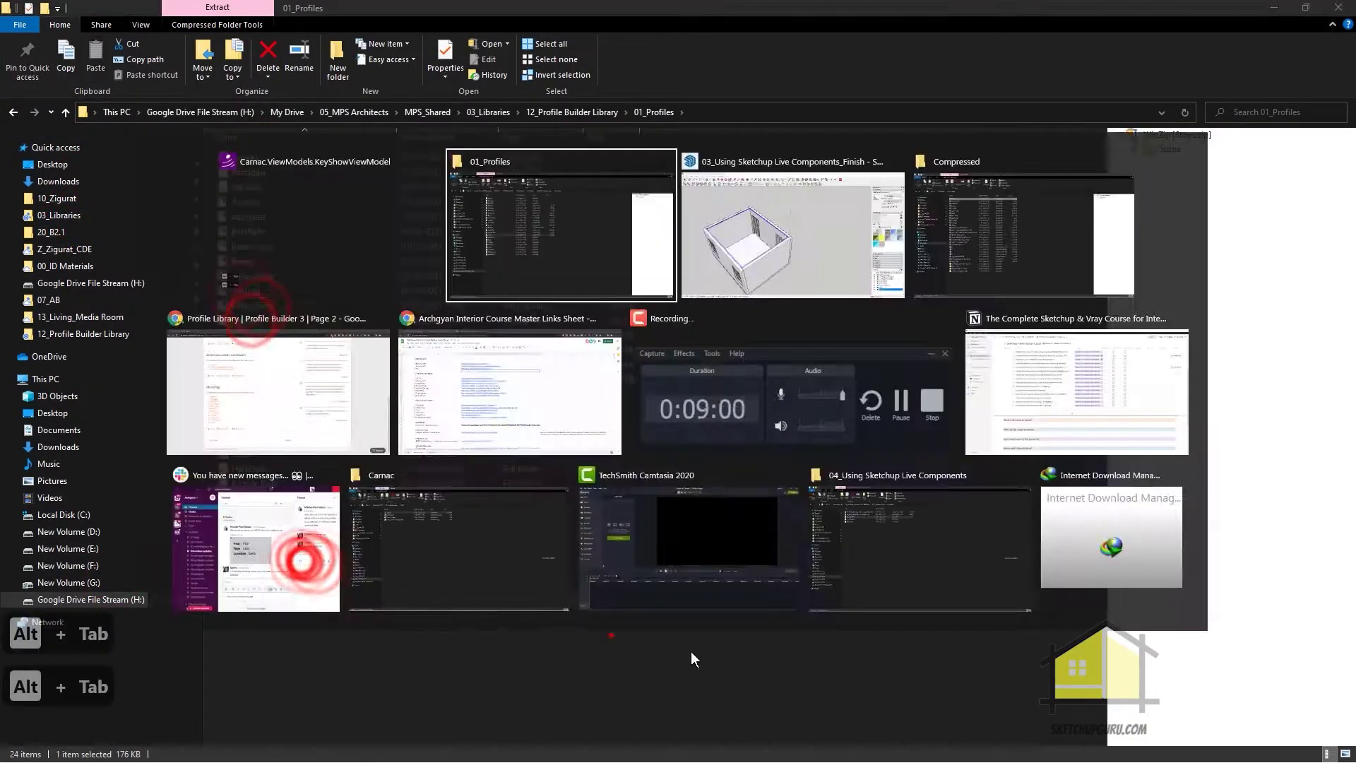
click(375, 392)
key(Up)
key(Up)
key(Up)
key(Up)
key(Up)
key(Up)
key(Up)
key(Up)
key(Up)
key(Down)
key(Down)
key(Down)
key(Down)
key(Down)
key(Down)
key(Down)
key(Down)
key(Down)
key(Down)
key(Down)
key(Down)
key(Down)
key(Down)
key(Down)
key(Down)
key(Down)
key(Down)
key(Down)
key(Down)
key(Down)
key(Down)
key(Down)
key(Down)
click(436, 558)
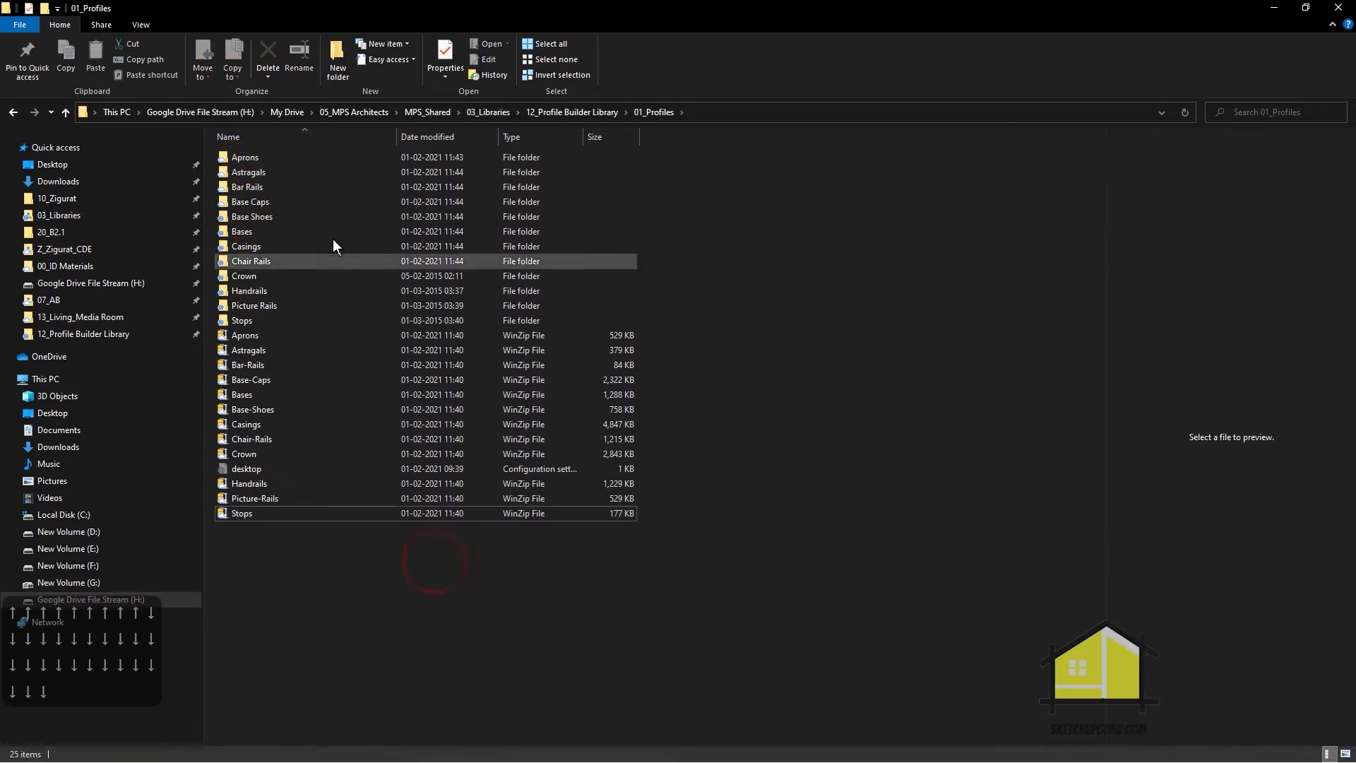
Delete the zip archives from 01_Profiles, keeping the extracted folders, and return to SketchUp
drag(430, 602, 272, 334)
key(Delete)
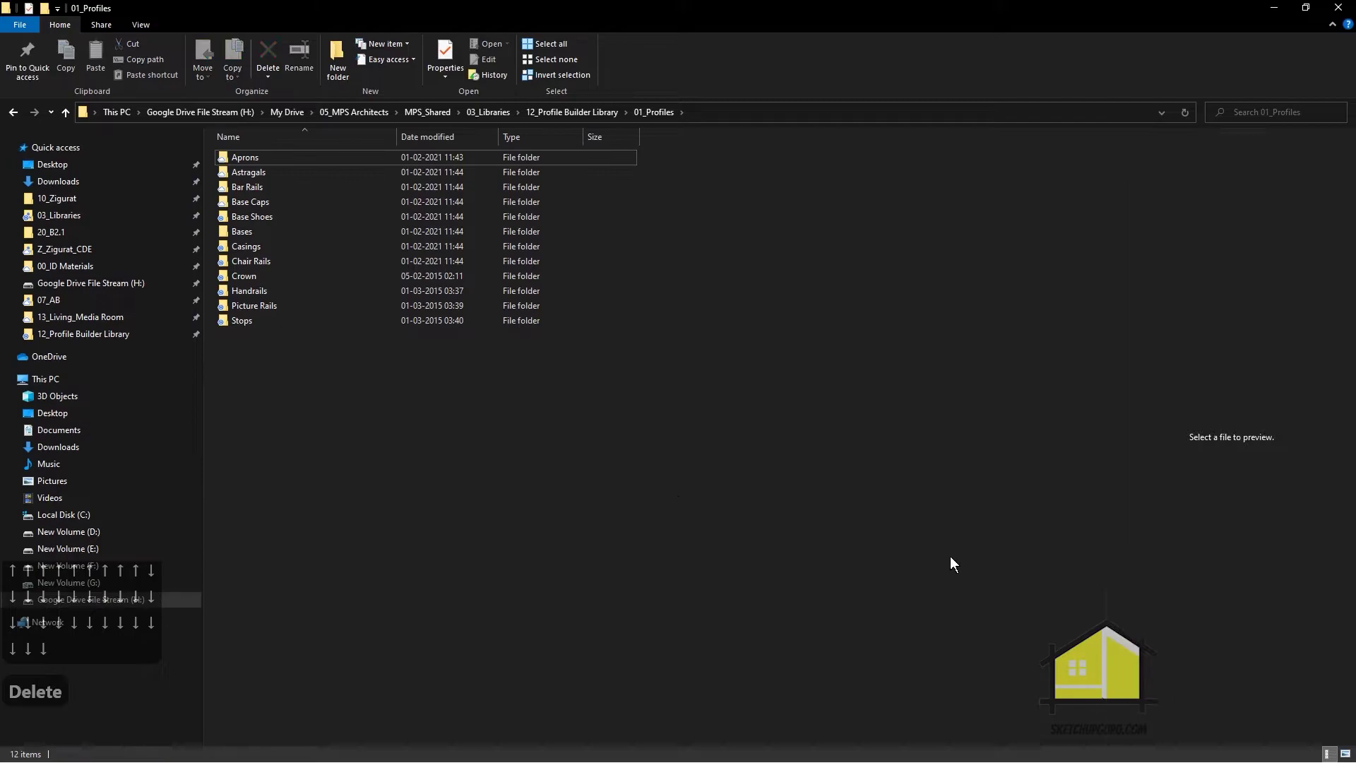
click(1282, 4)
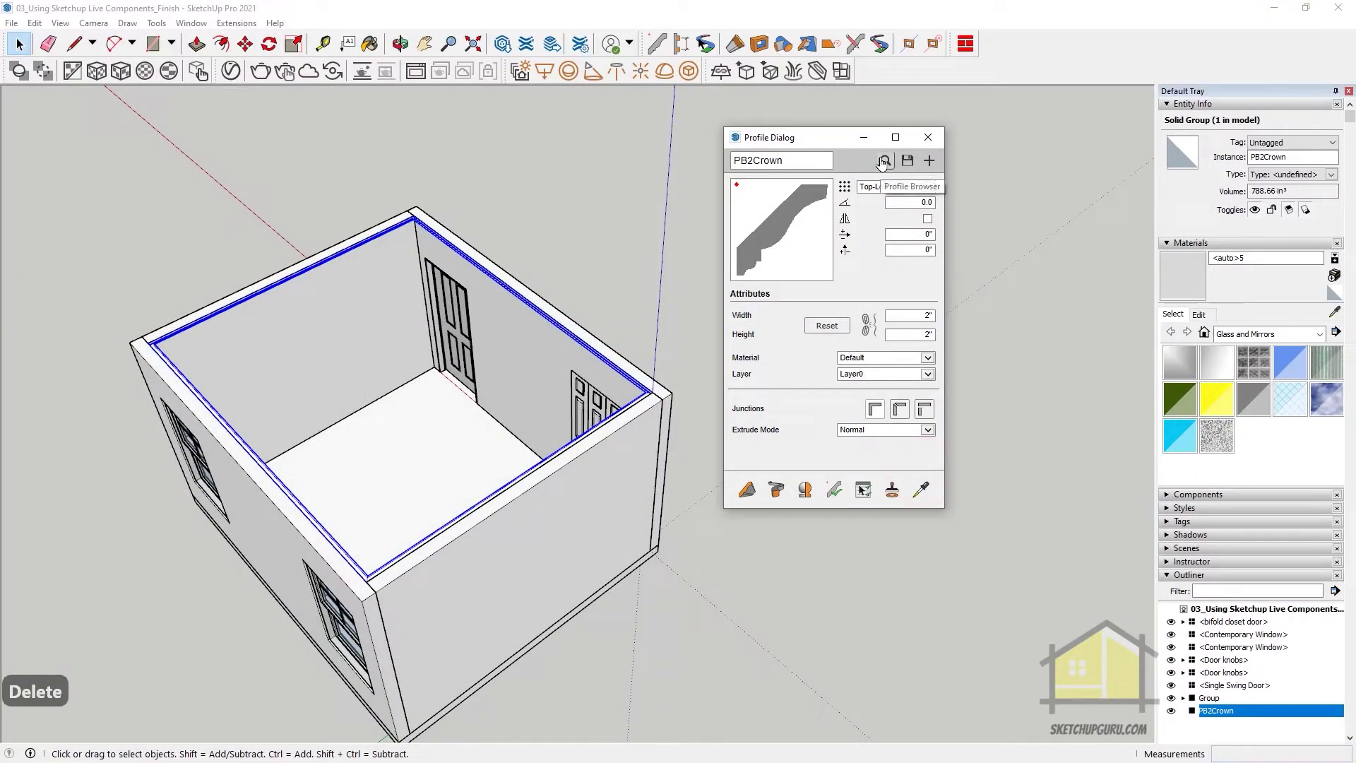
Load the Base149 profile from the home library's Bases folder and set its placement point to Bottom-Left
click(884, 161)
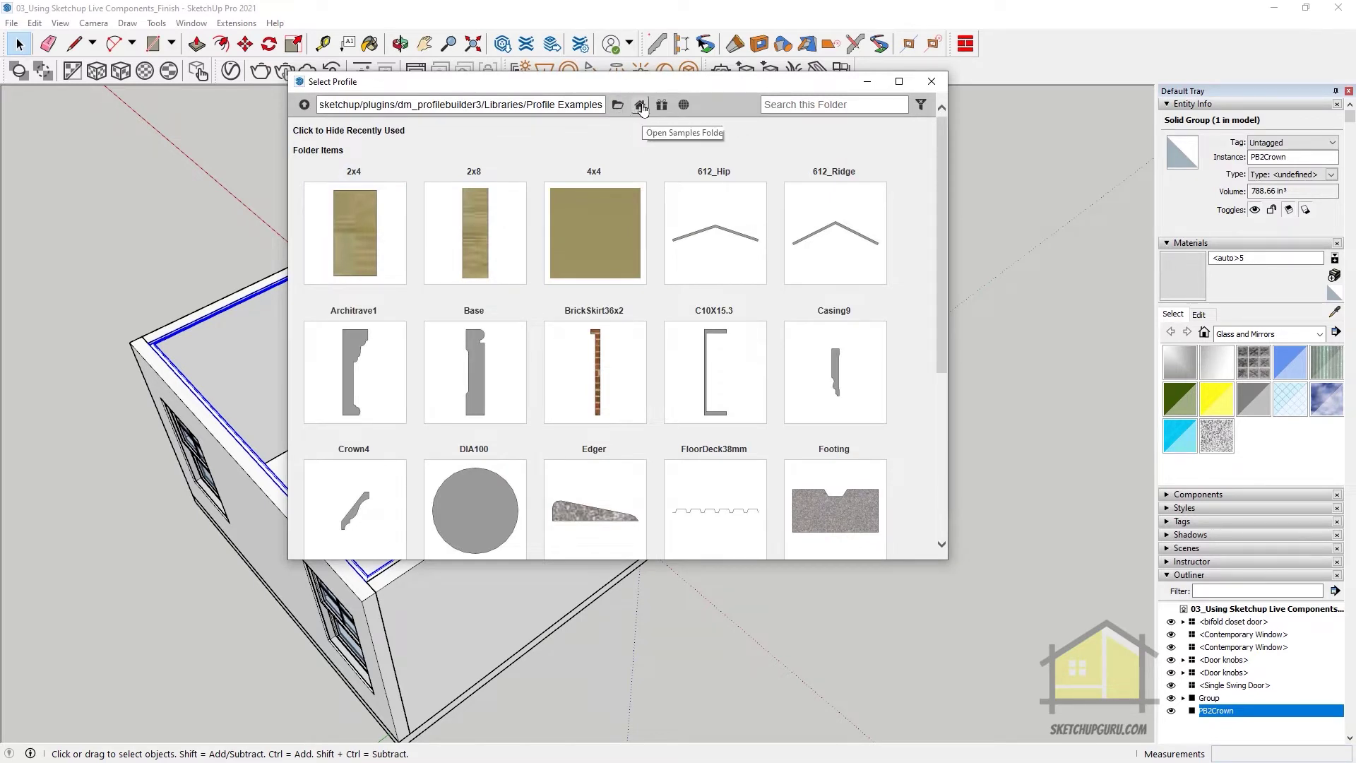
click(641, 105)
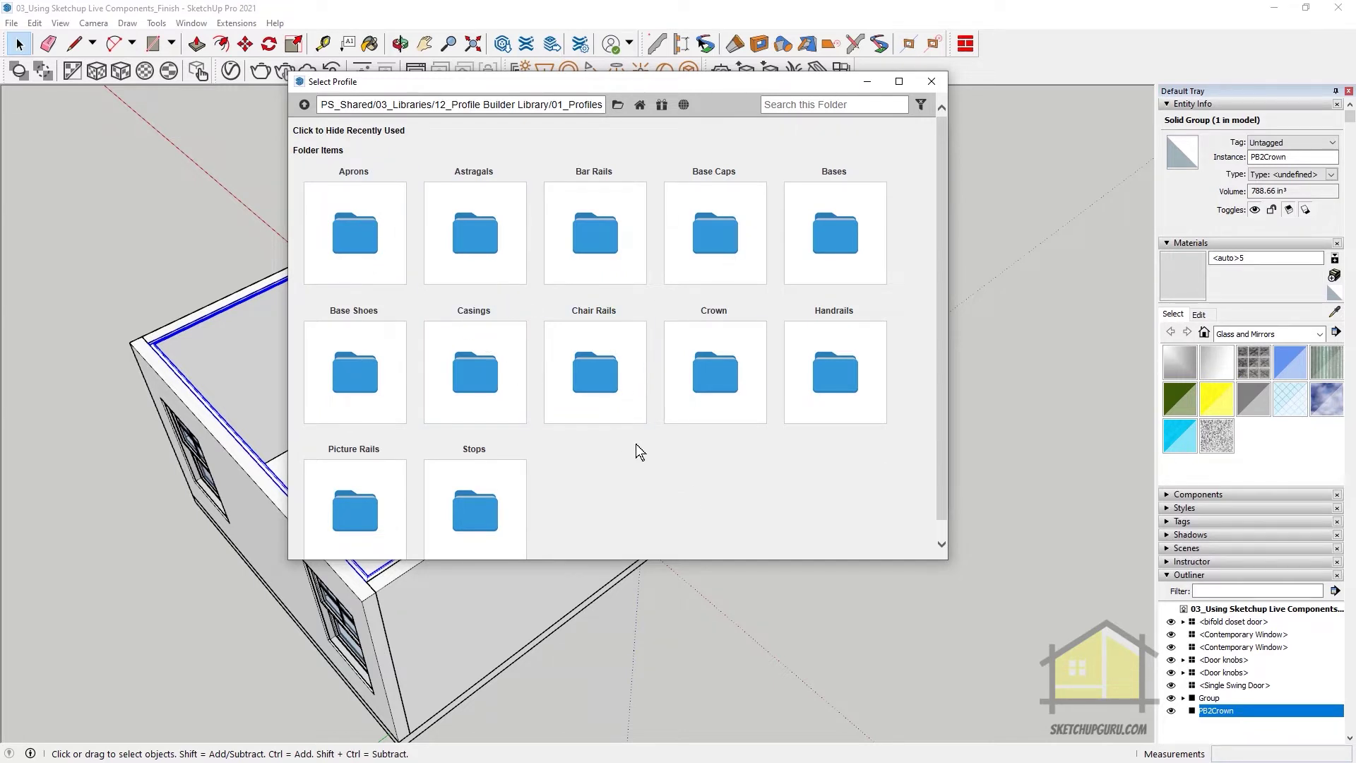
click(853, 219)
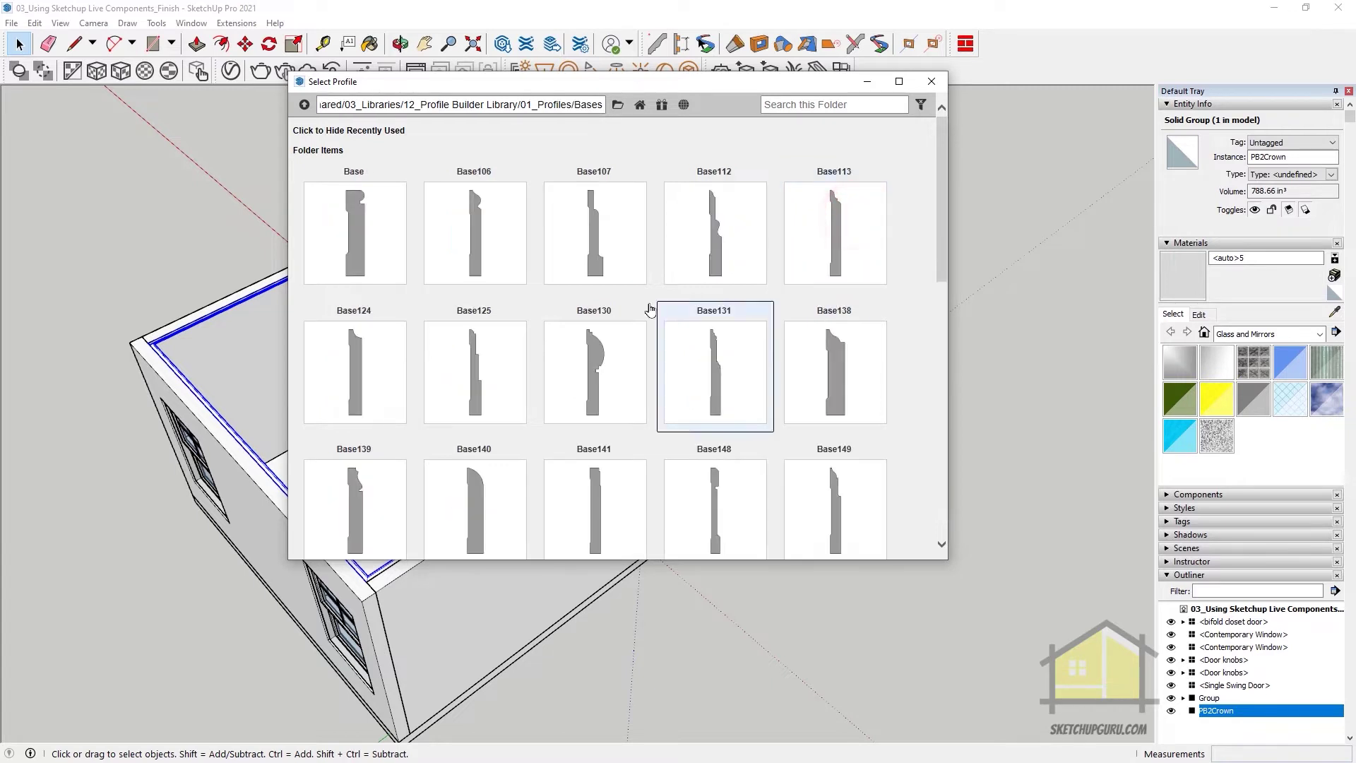
scroll(565, 253, down, 5)
scroll(566, 254, down, 5)
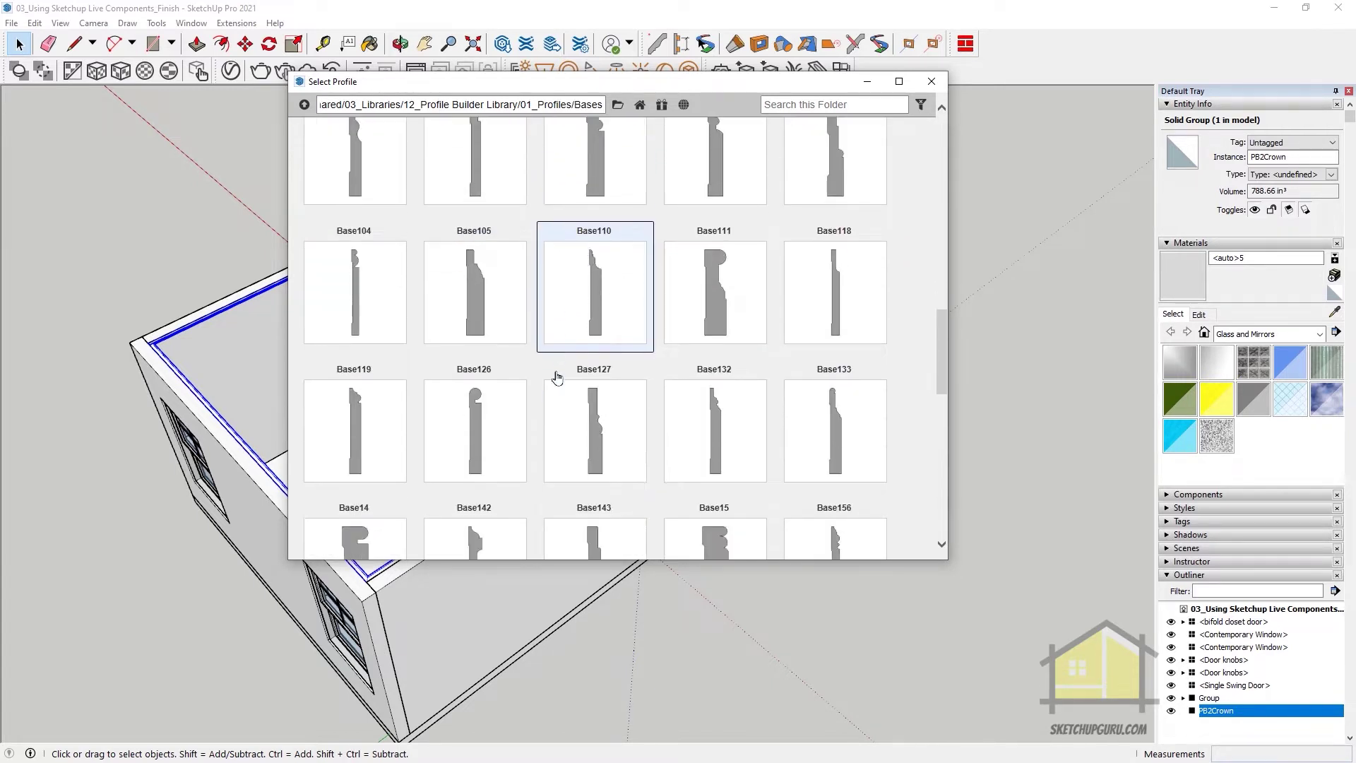
scroll(608, 396, down, 1)
scroll(600, 367, up, 2)
double_click(670, 451)
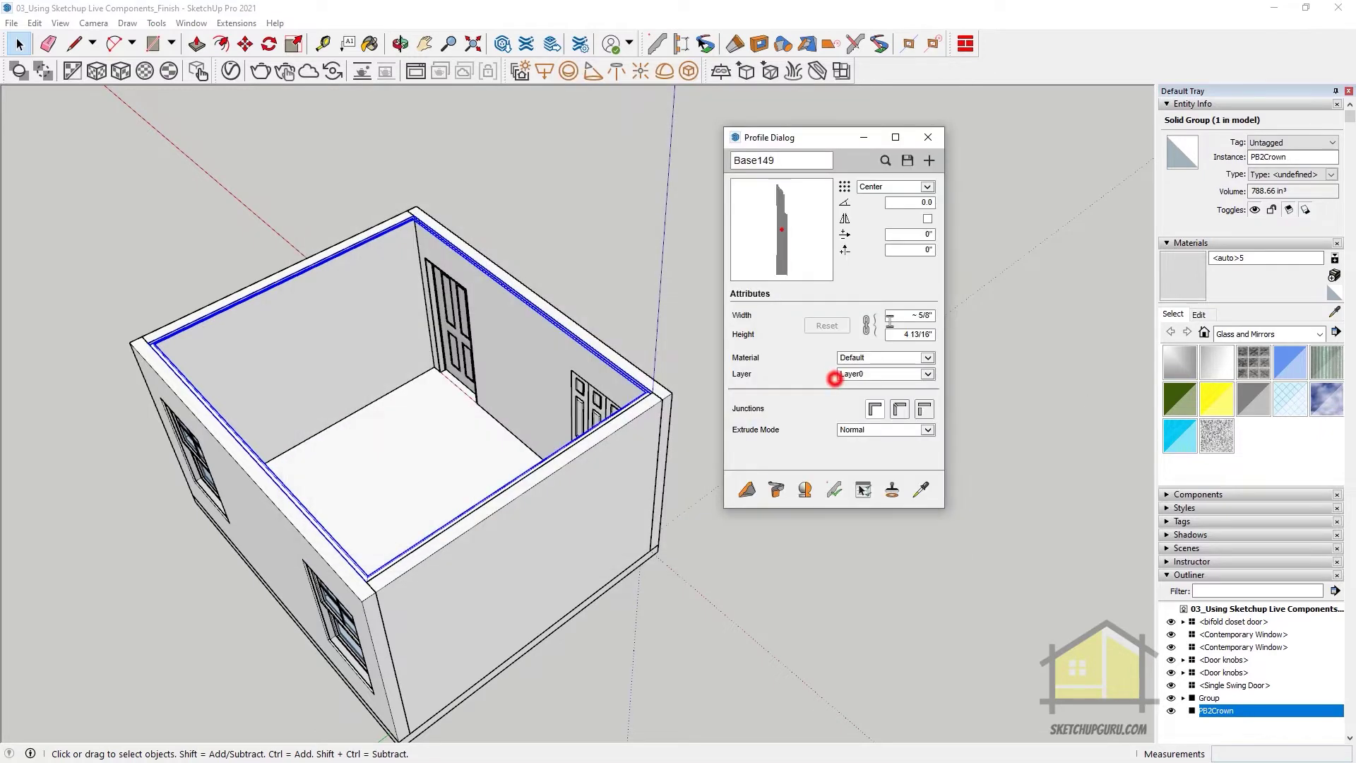
click(925, 187)
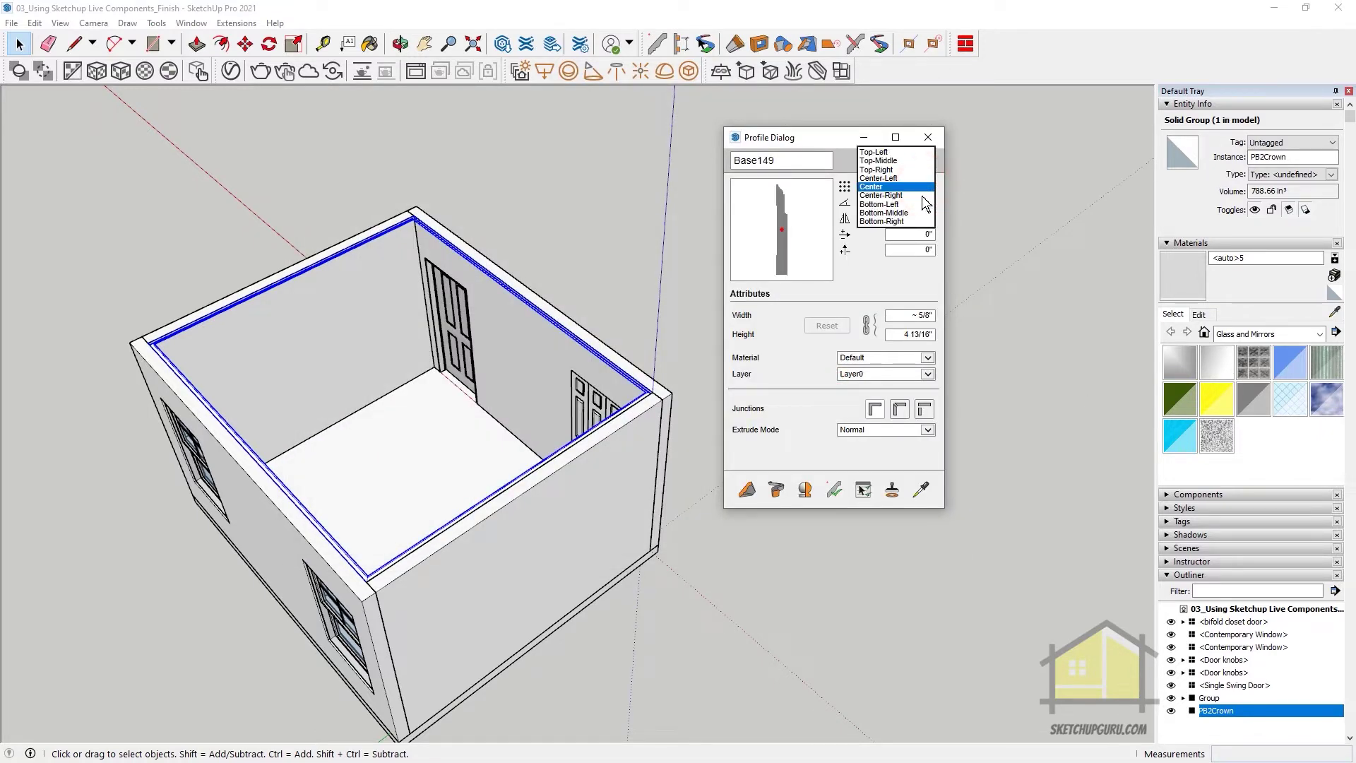
click(892, 205)
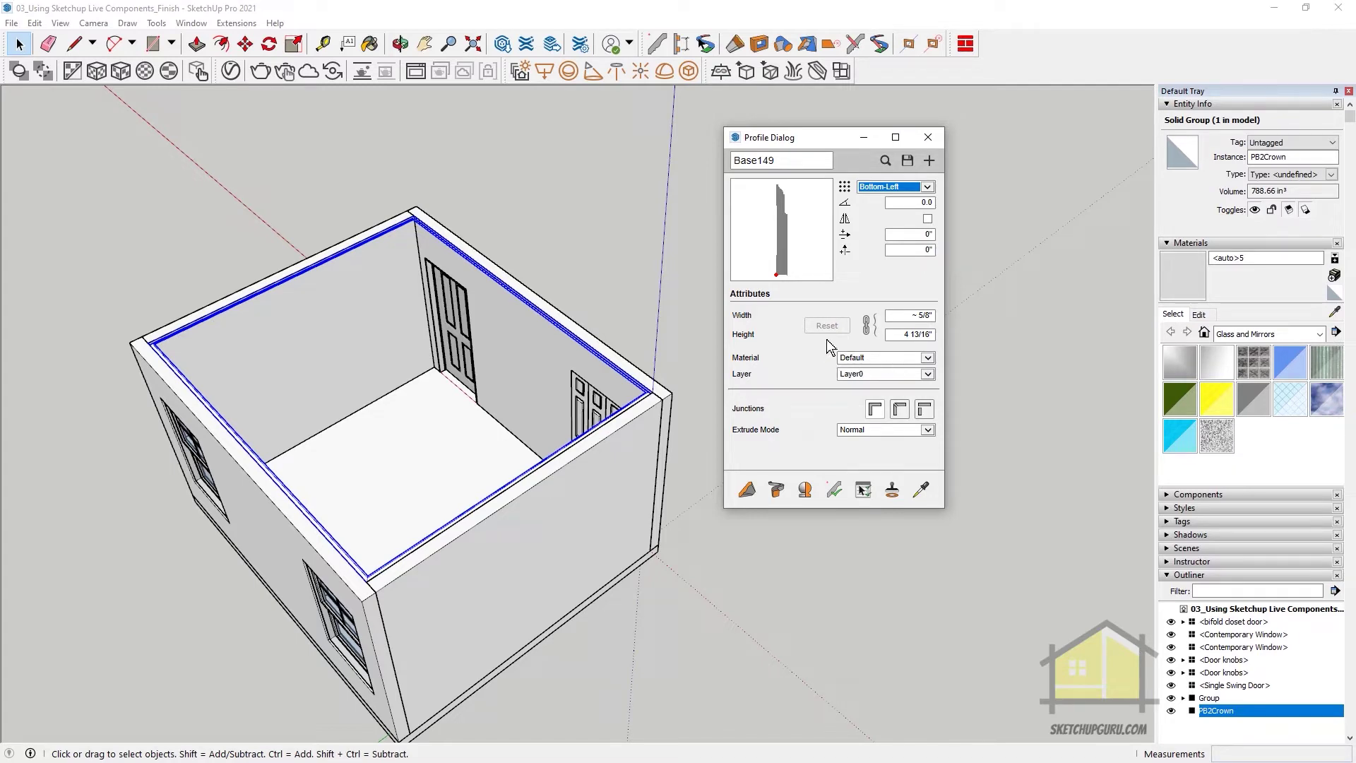
Build a Base149 baseboard along the floor edge of the wall between the single door and the bifold closet door
click(738, 492)
middle_drag(487, 403, 321, 363)
scroll(325, 362, up, 4)
mouse_move(424, 361)
middle_down()
mouse_move(551, 359)
mouse_move(450, 355)
middle_up()
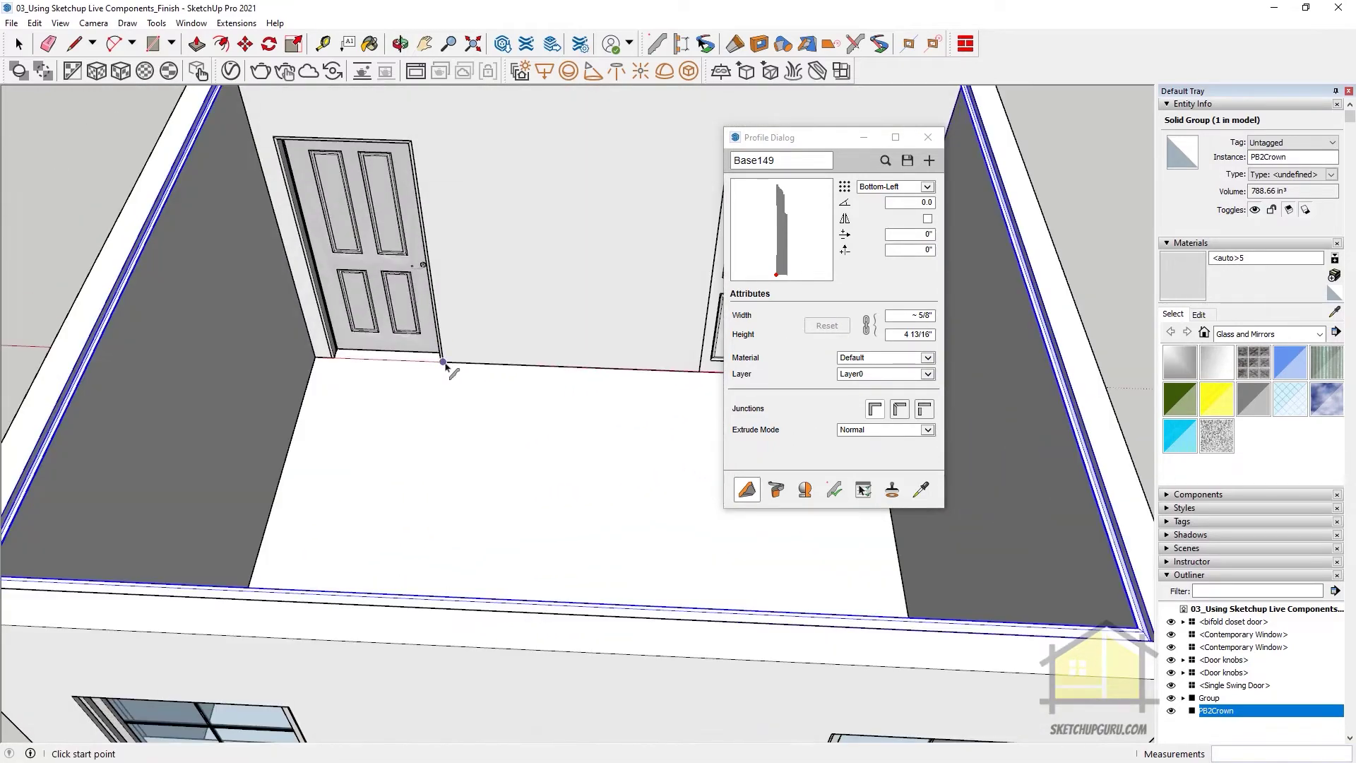
click(443, 361)
scroll(367, 297, down, 3)
scroll(554, 342, up, 6)
click(630, 359)
scroll(325, 294, down, 4)
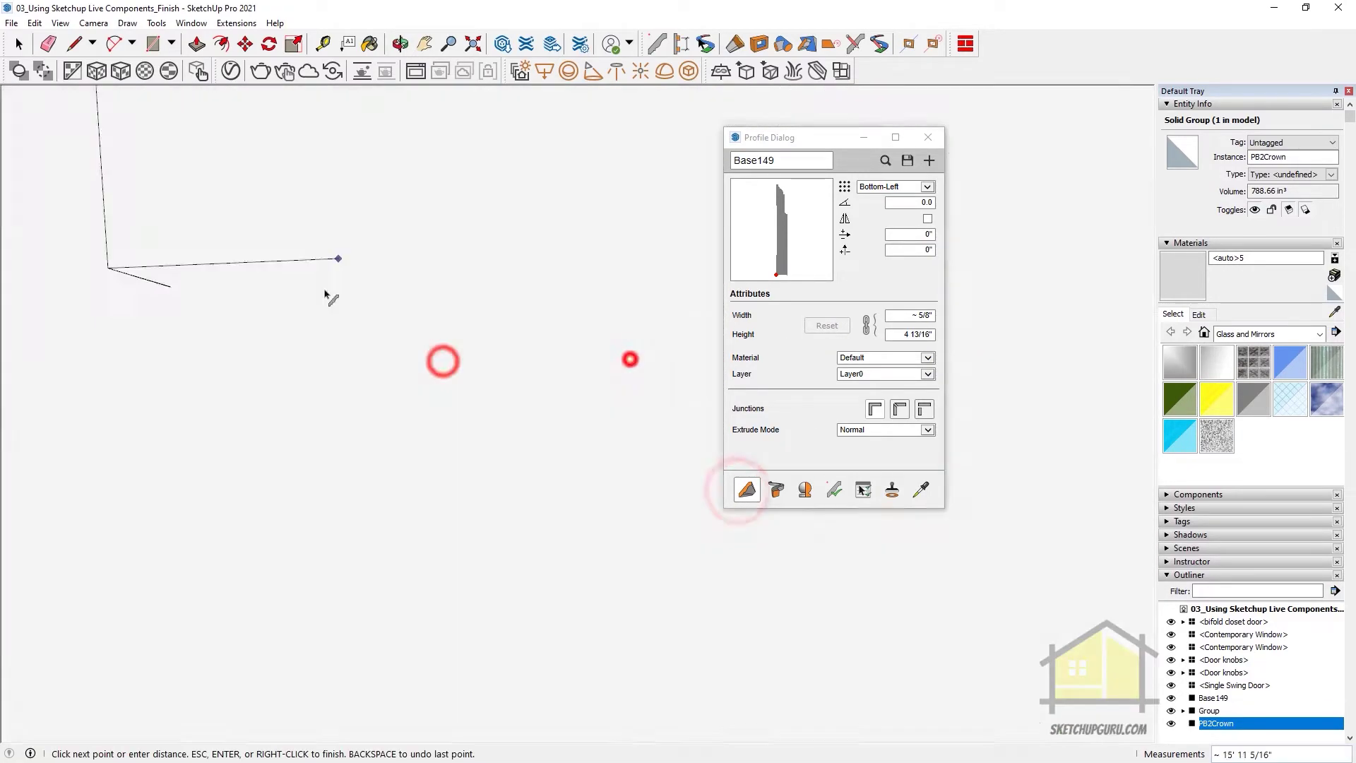
scroll(327, 295, down, 5)
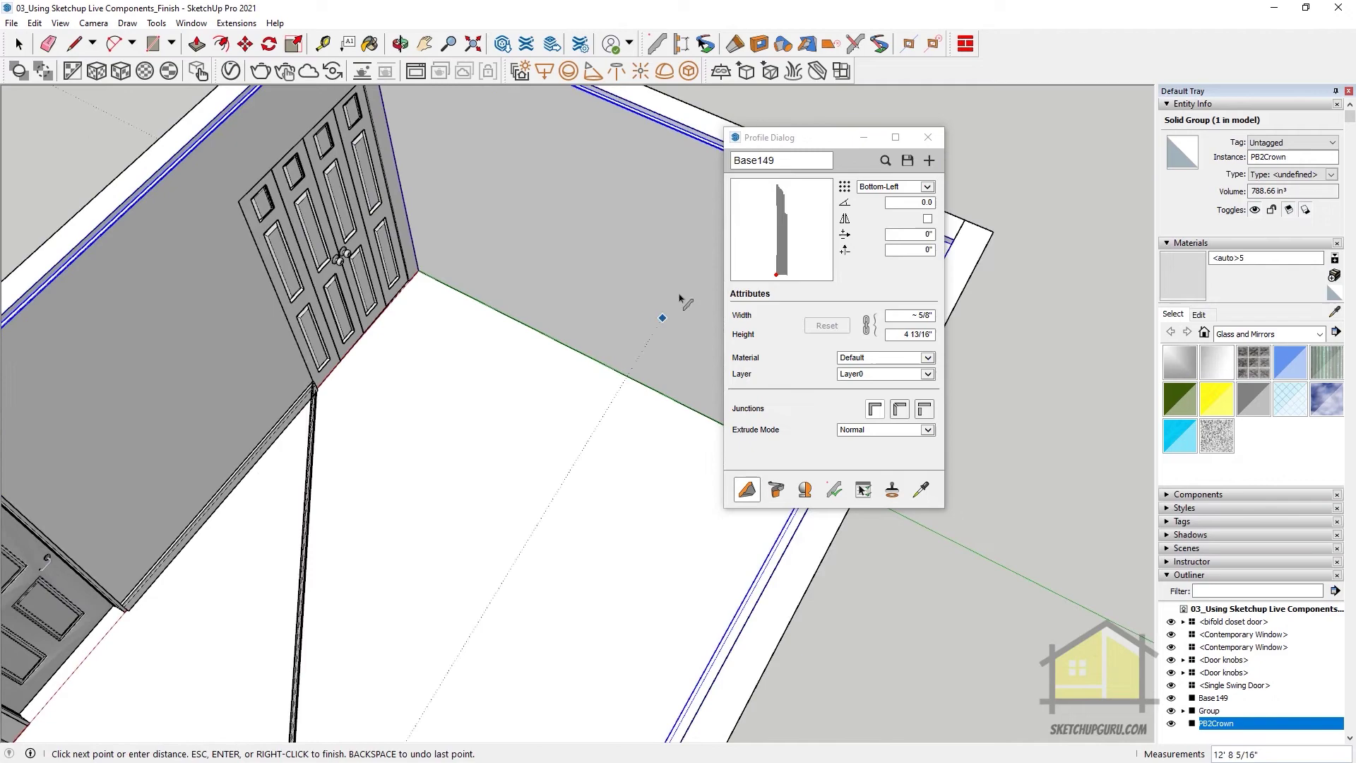
key(Escape)
Build a second Base149 baseboard from the closet door's far side around the remaining room corners to the single door, and finish the path
middle_drag(636, 233, 342, 357)
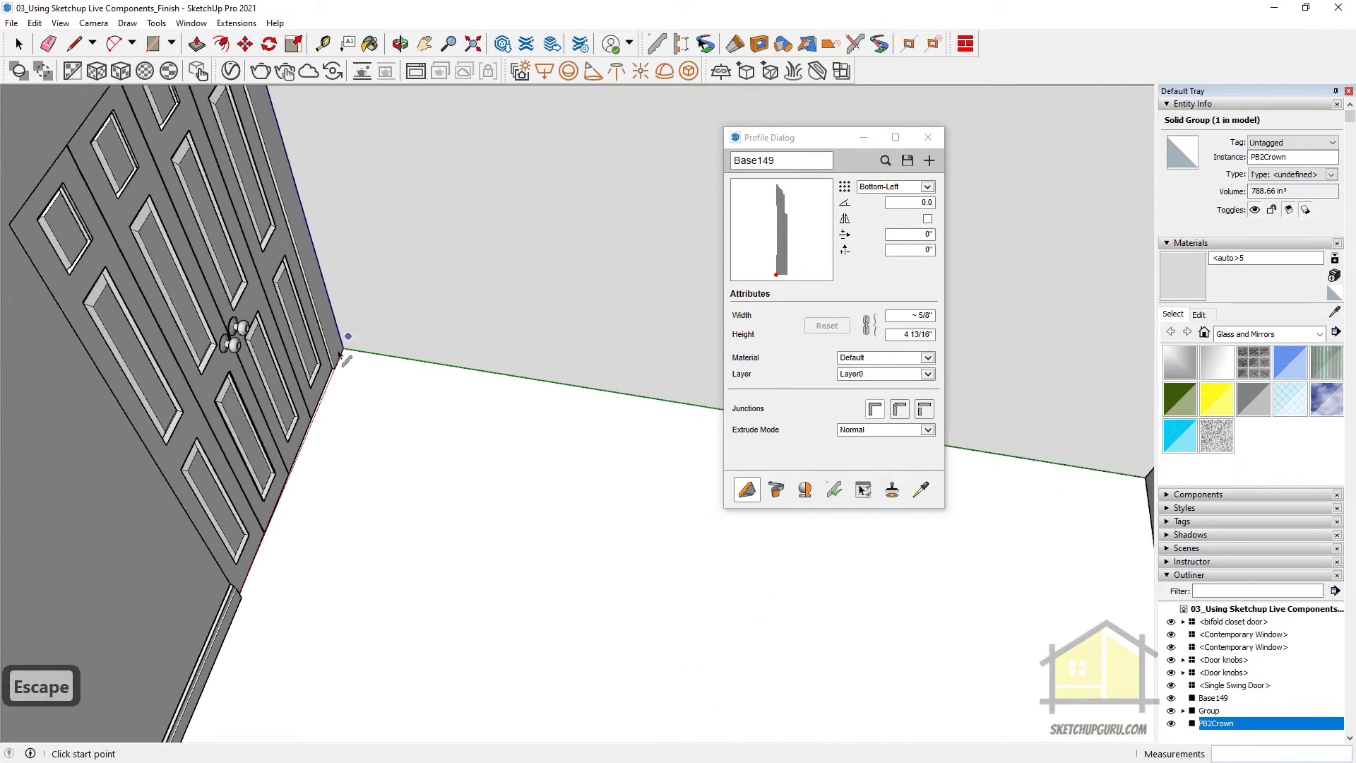
scroll(340, 355, up, 3)
click(346, 353)
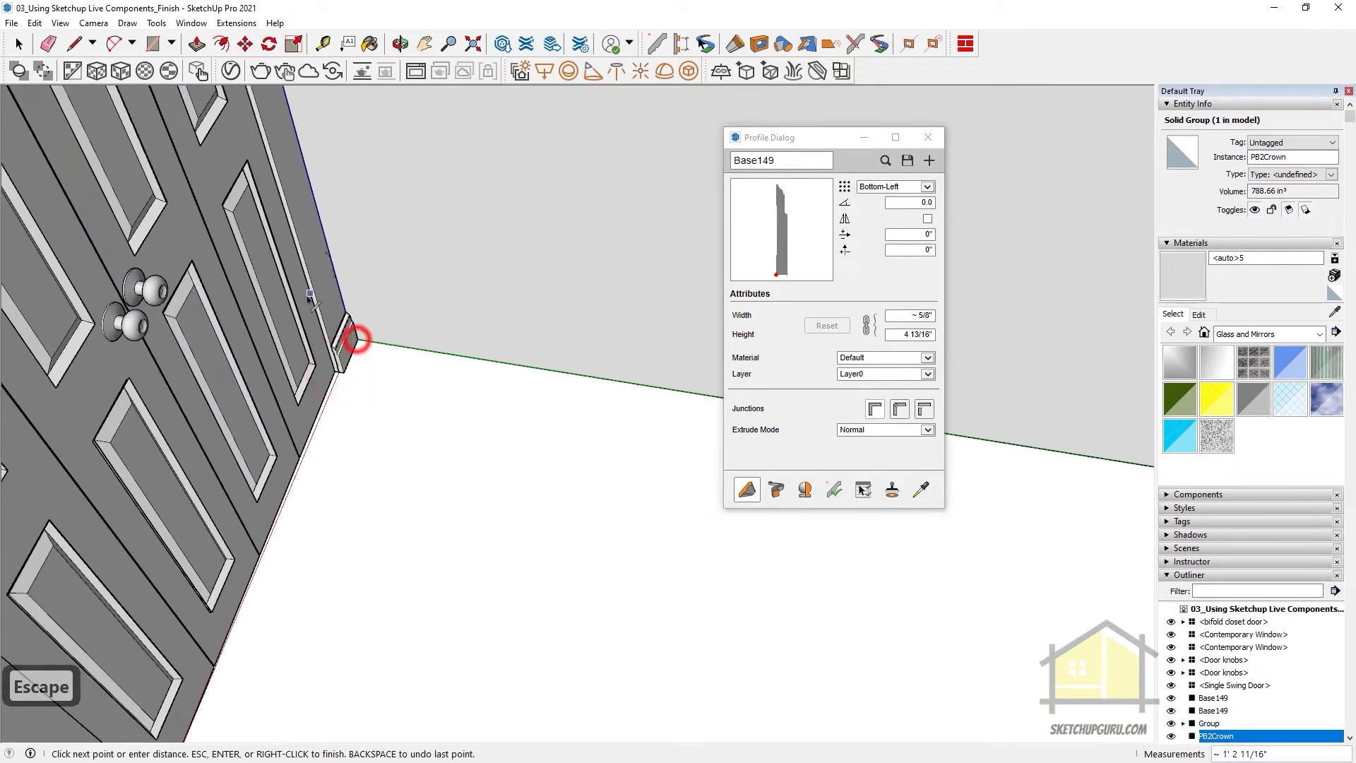
scroll(310, 295, down, 4)
scroll(597, 300, up, 3)
middle_drag(375, 309, 651, 387)
click(597, 298)
scroll(650, 388, down, 4)
click(597, 385)
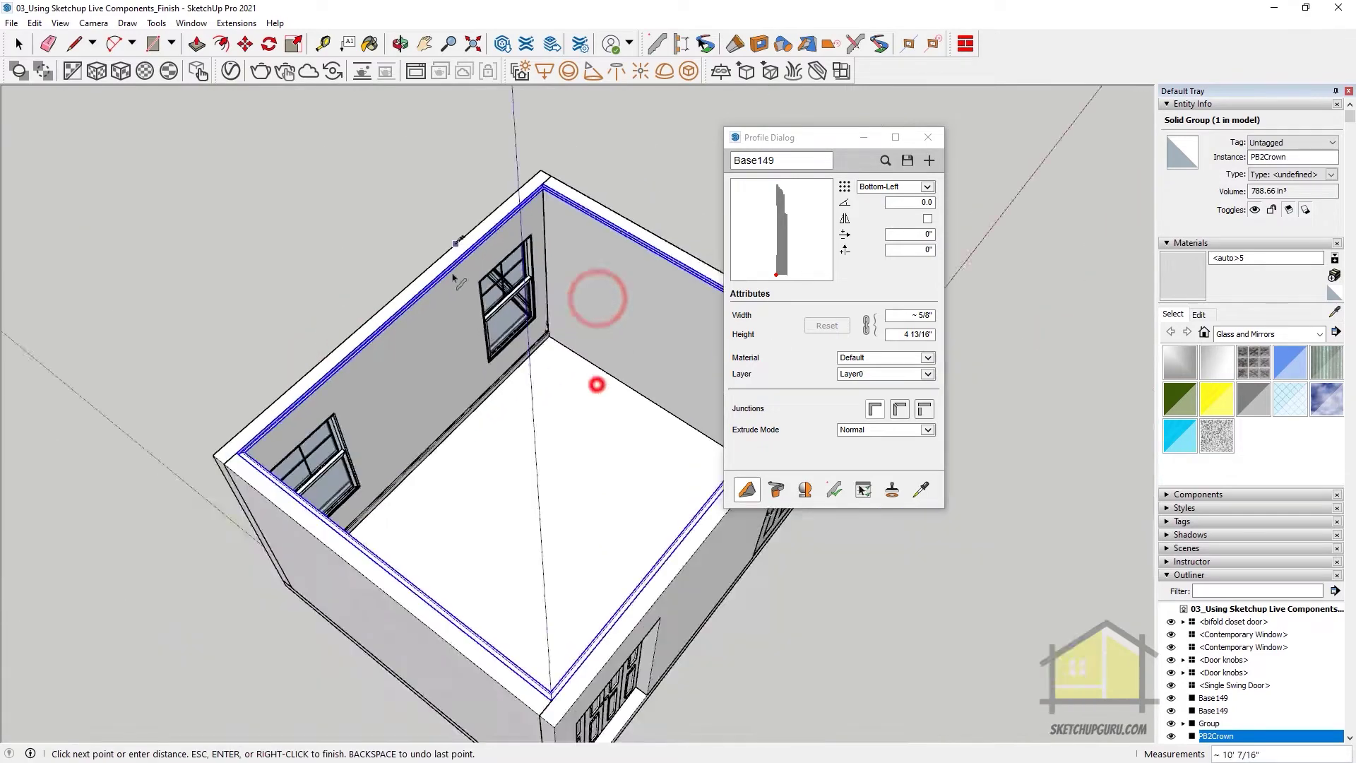
scroll(606, 345, up, 3)
click(604, 346)
middle_drag(453, 276, 498, 375)
click(621, 363)
scroll(621, 363, down, 4)
right_click(498, 379)
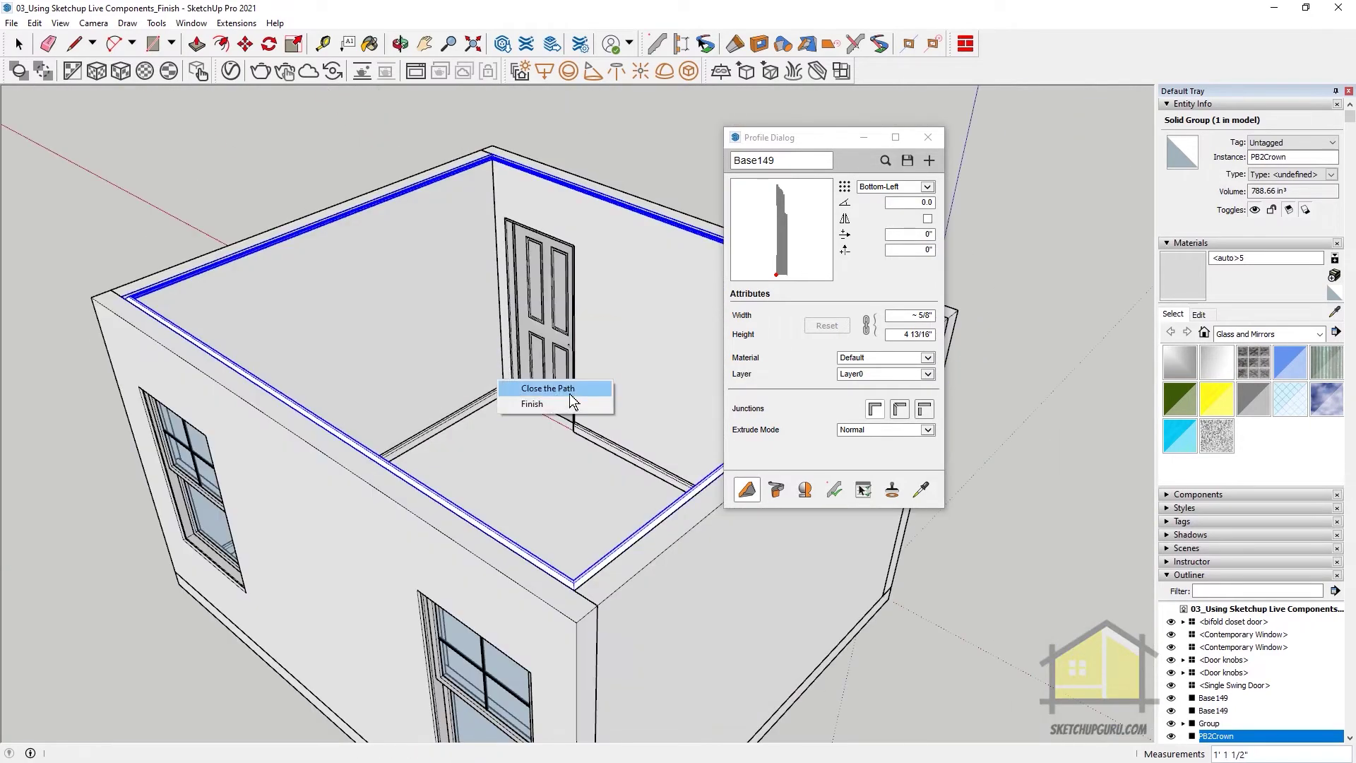
scroll(535, 404, up, 3)
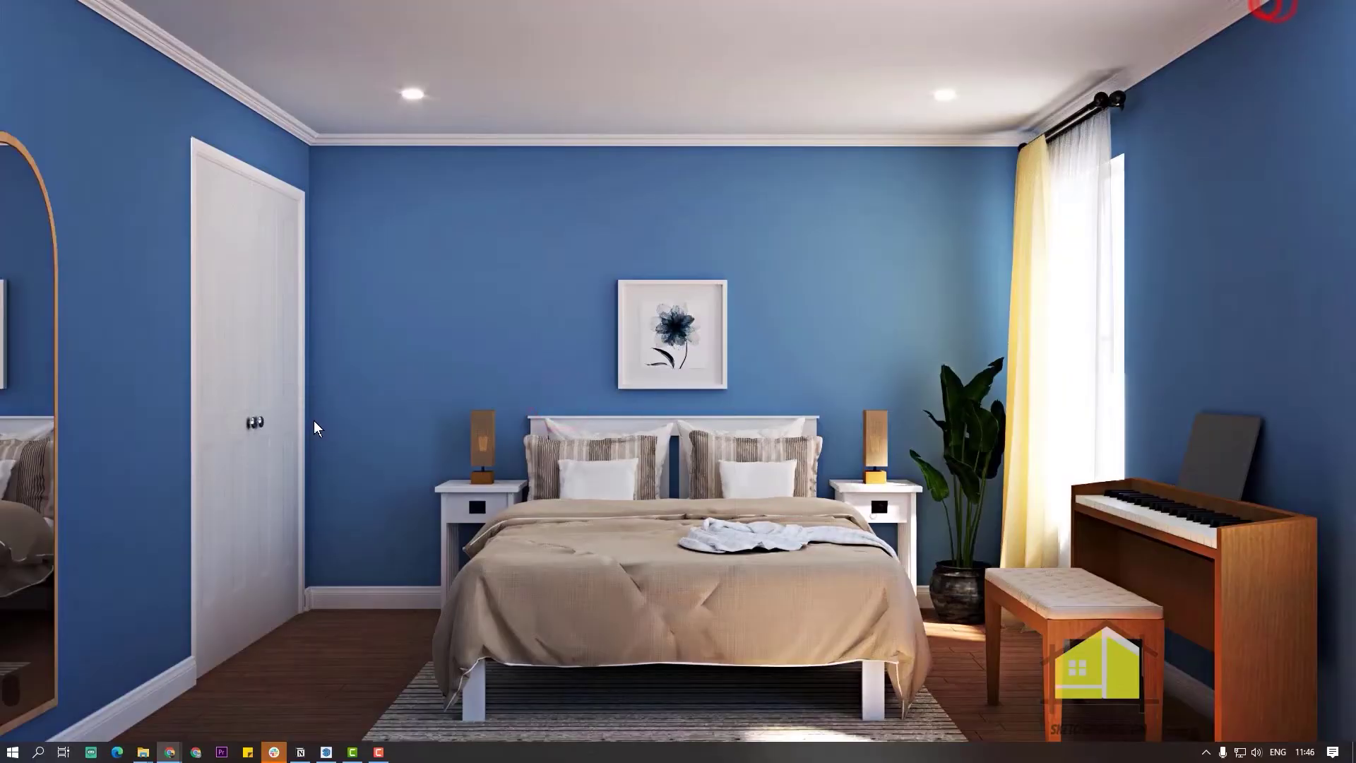
Search the web for "door profile frame" and return to the SketchUp model
text(door profile frame)
key(Return)
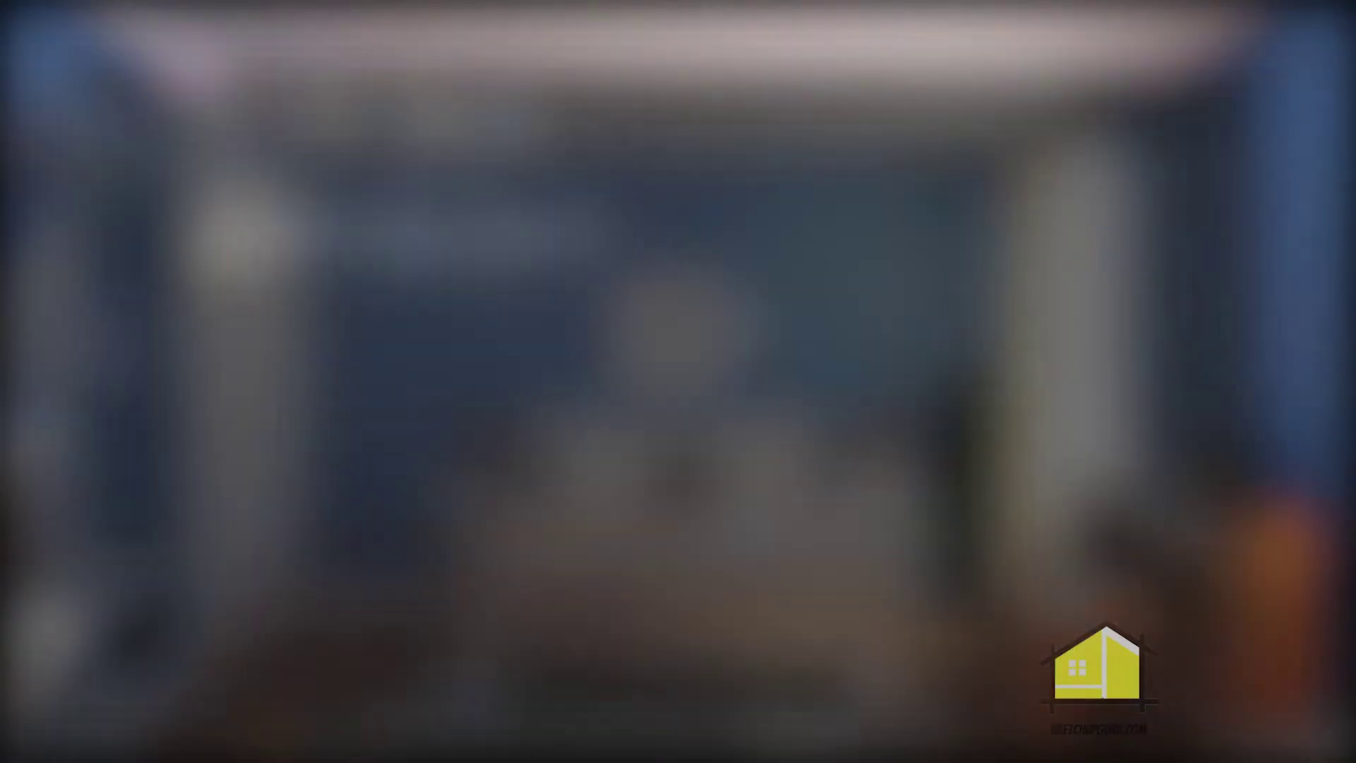
key(alt+Tab)
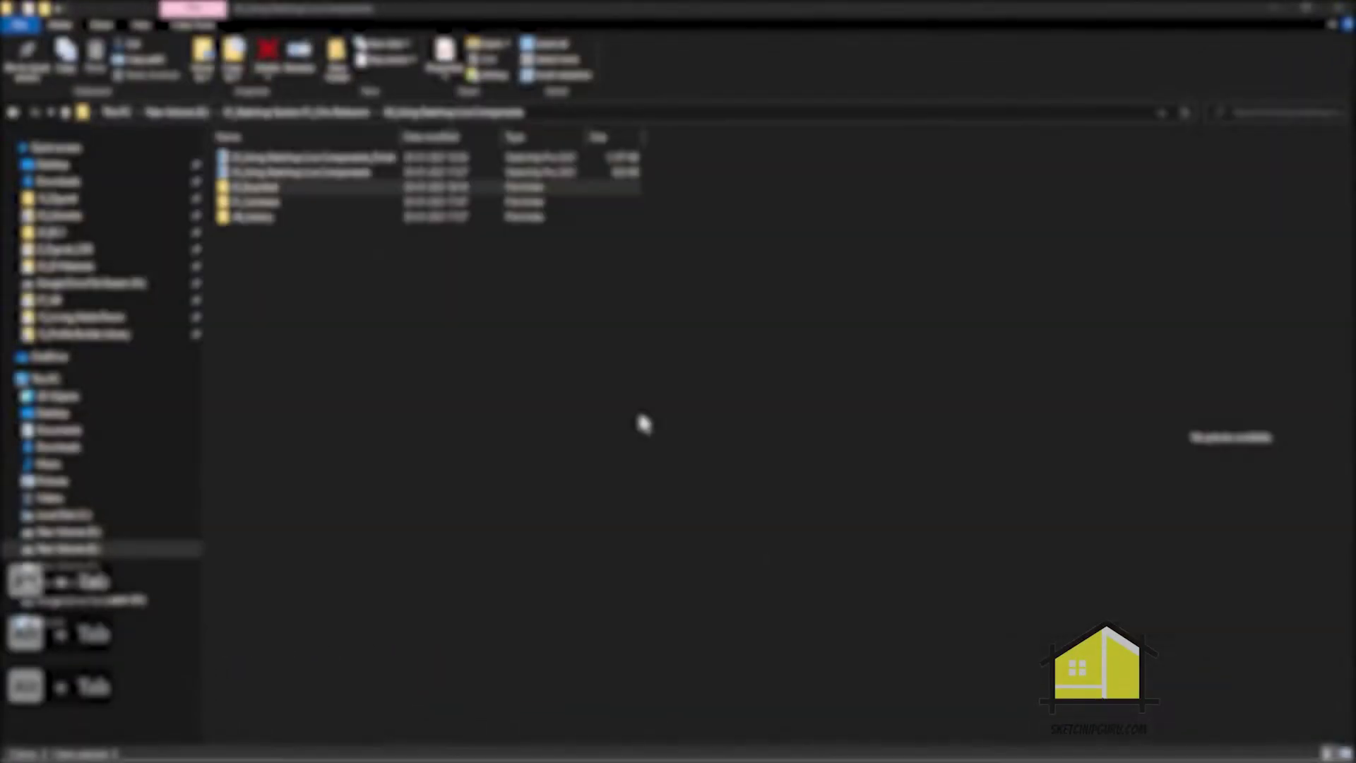
key(alt+Tab)
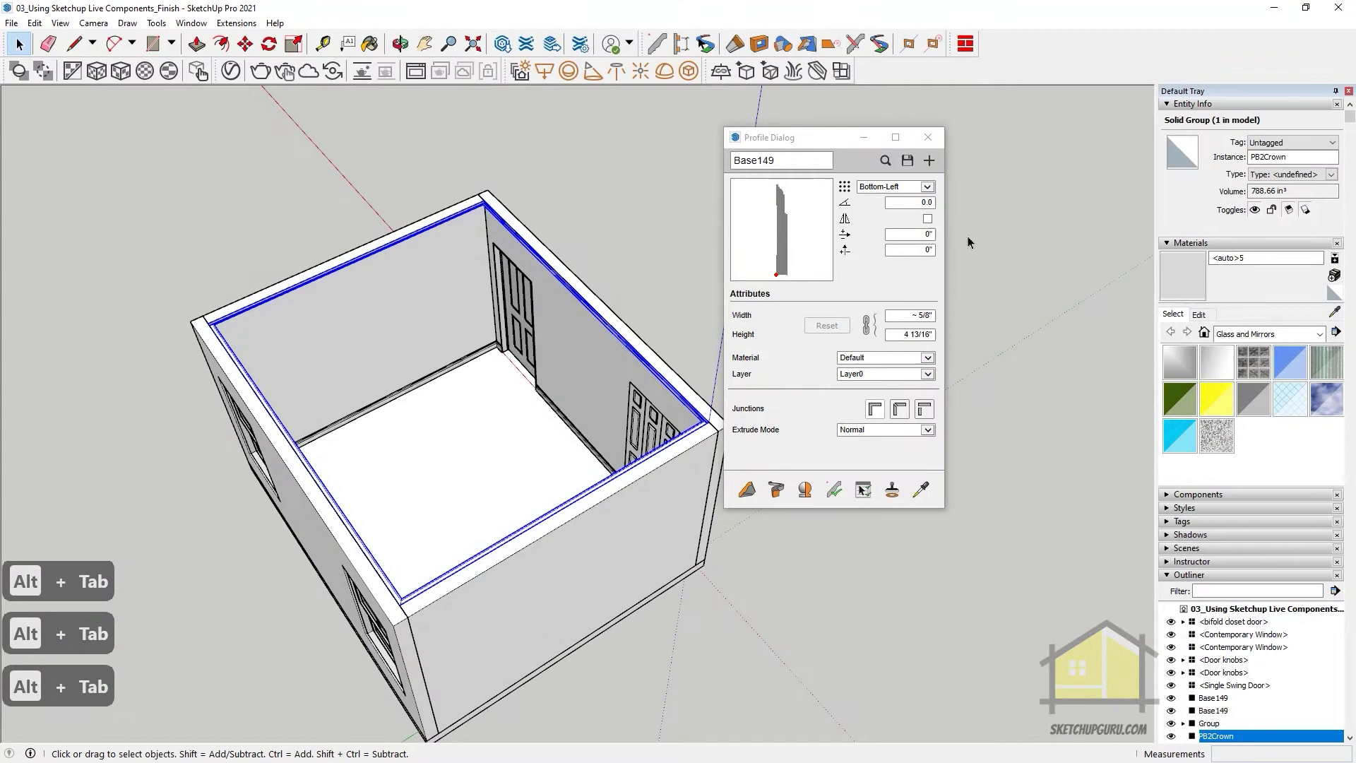
Look through the home profile library's category folders, including Base Caps, for a suitable door frame profile
click(888, 161)
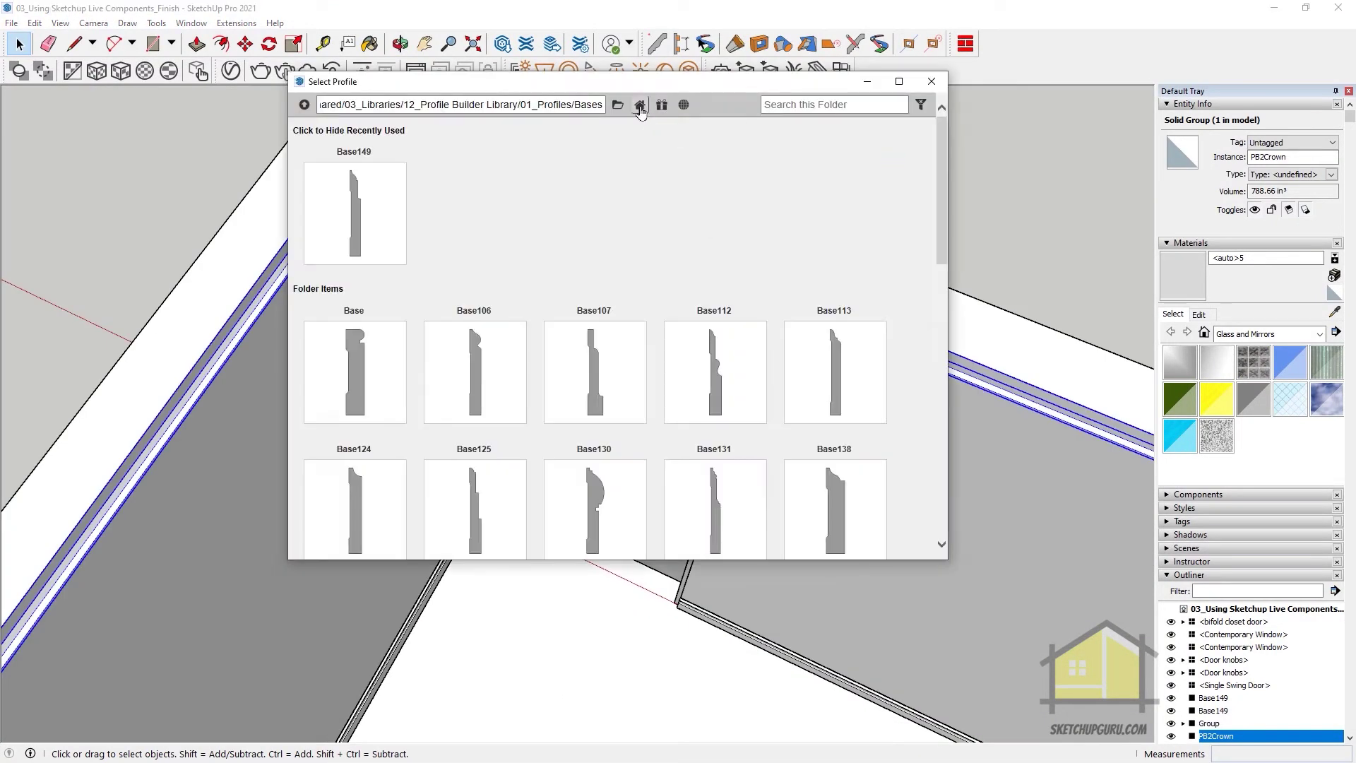
click(640, 106)
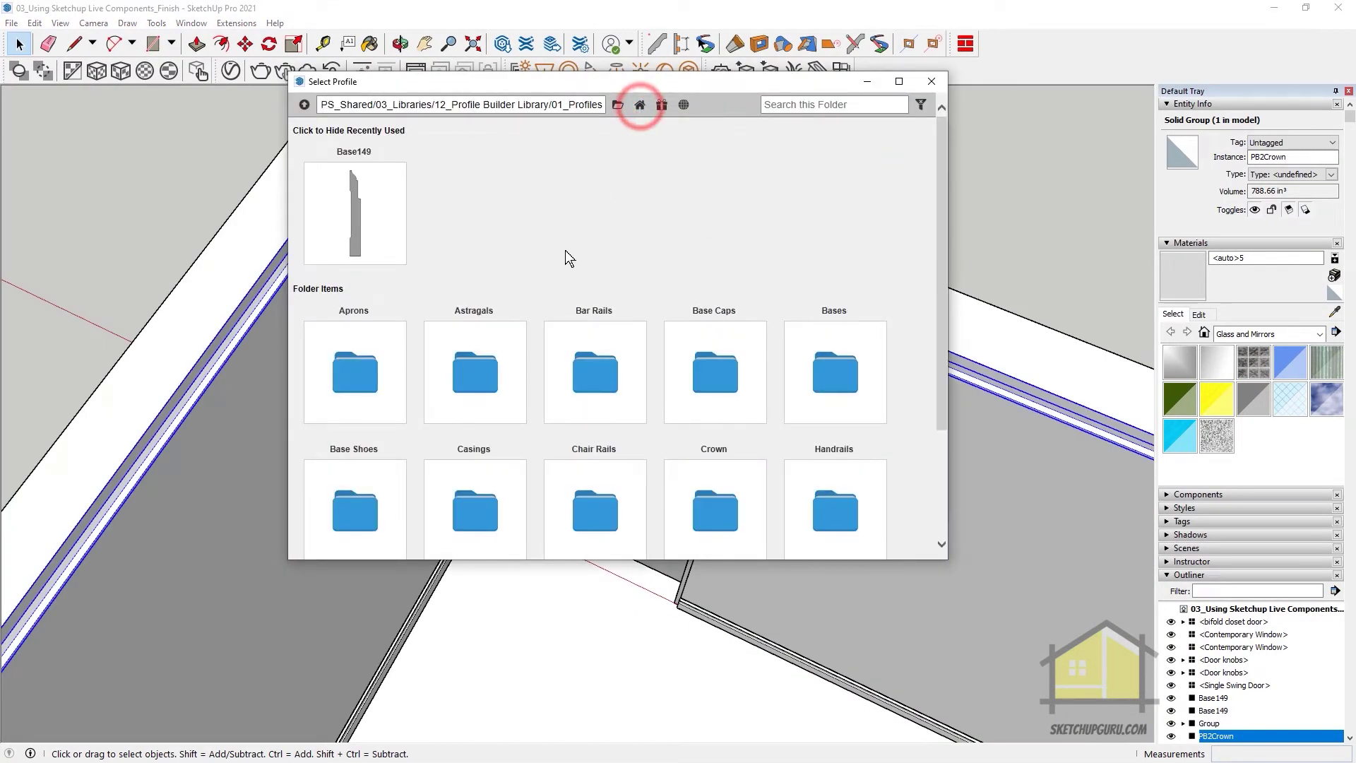
scroll(569, 276, down, 2)
click(593, 353)
scroll(566, 364, down, 3)
click(636, 103)
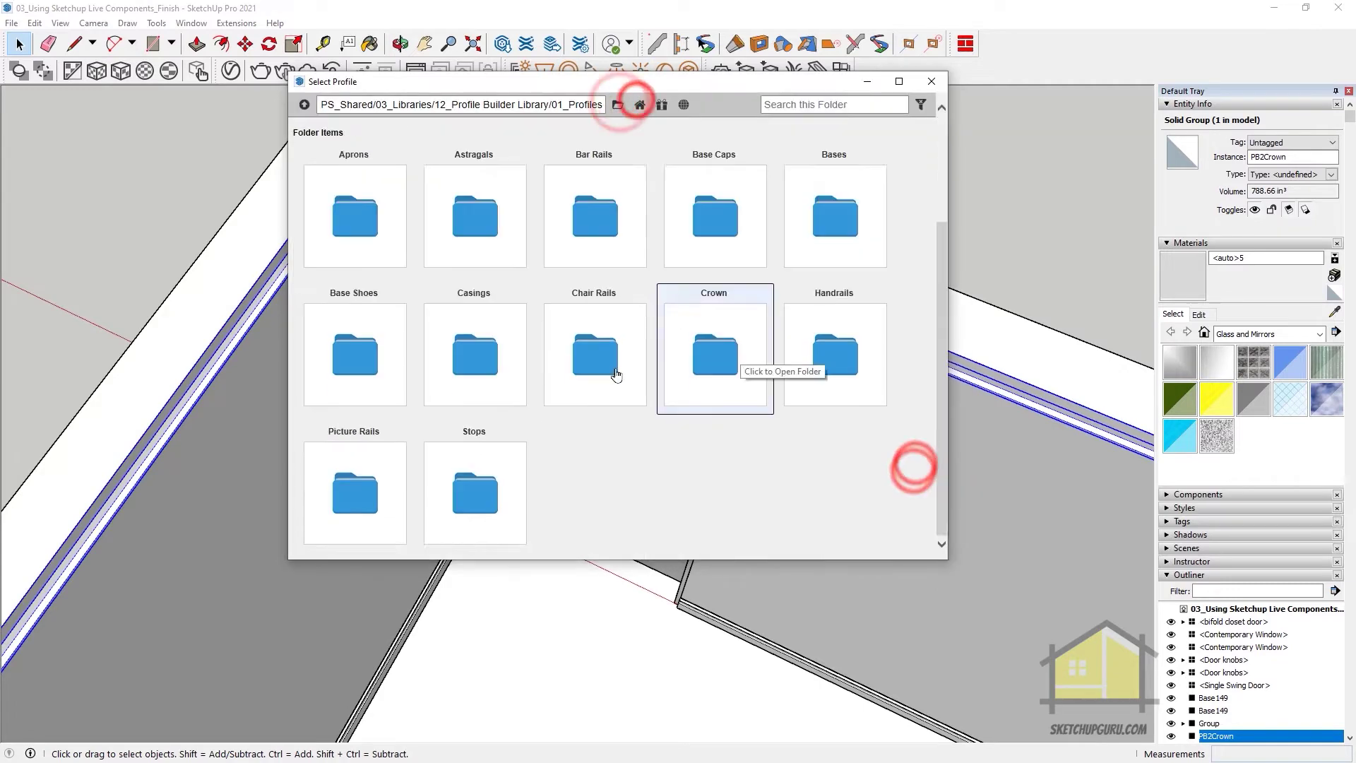
click(640, 104)
click(363, 354)
scroll(588, 263, down, 3)
click(640, 105)
click(468, 373)
click(636, 106)
double_click(715, 346)
scroll(653, 247, down, 5)
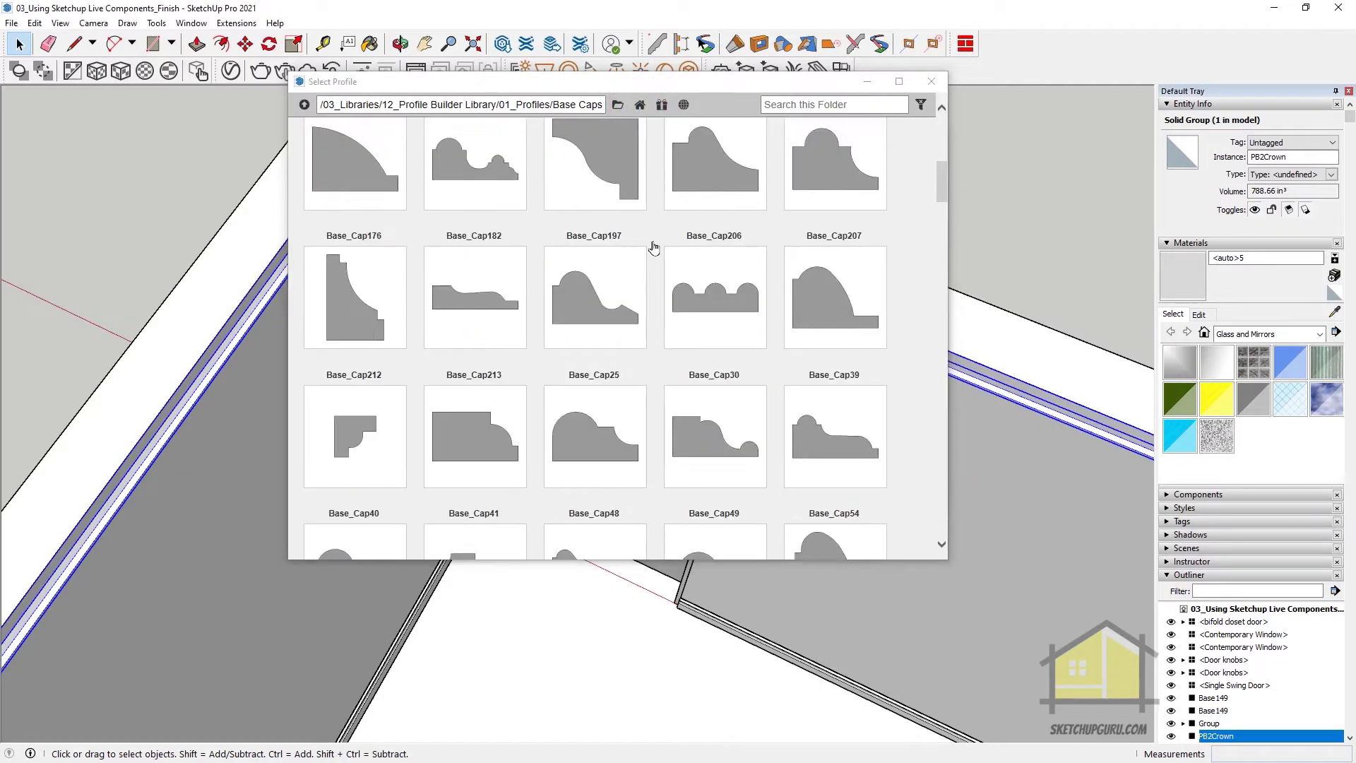
scroll(685, 276, up, 5)
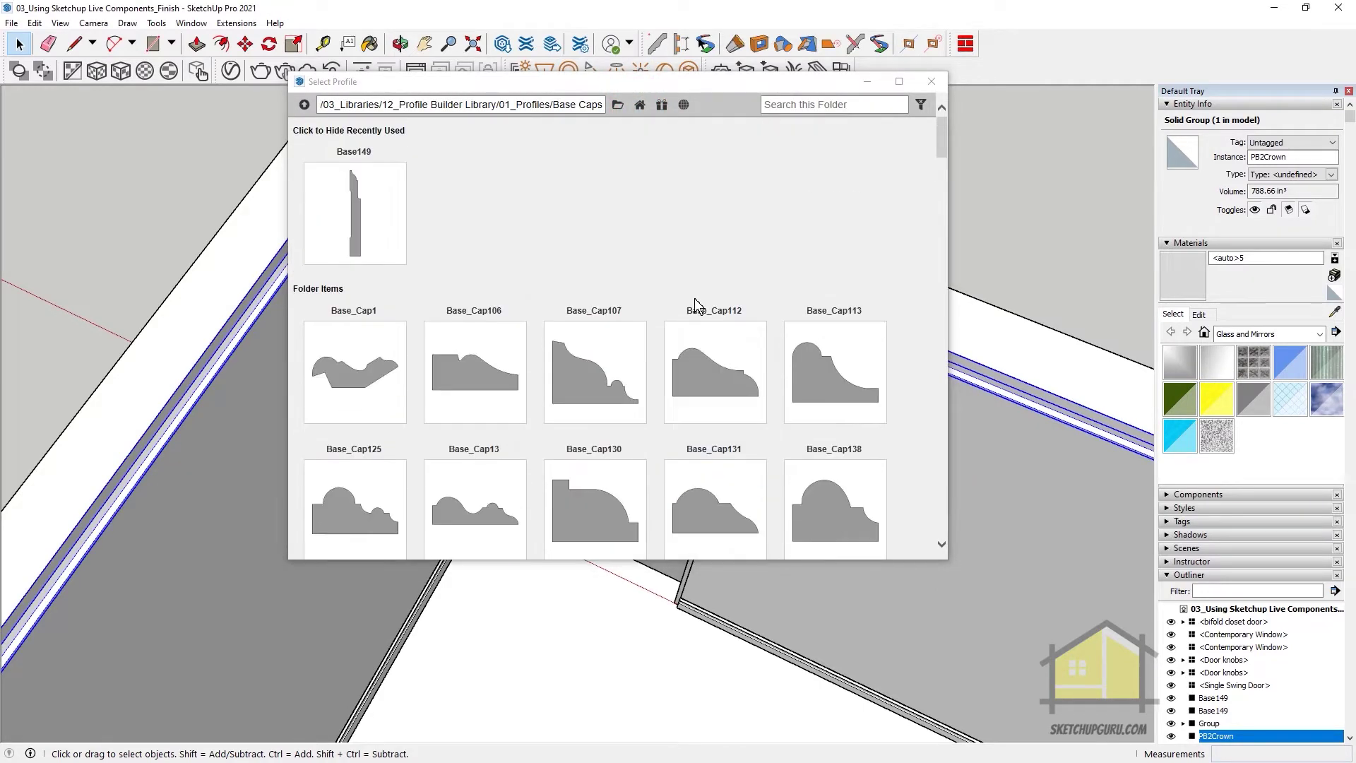
click(932, 81)
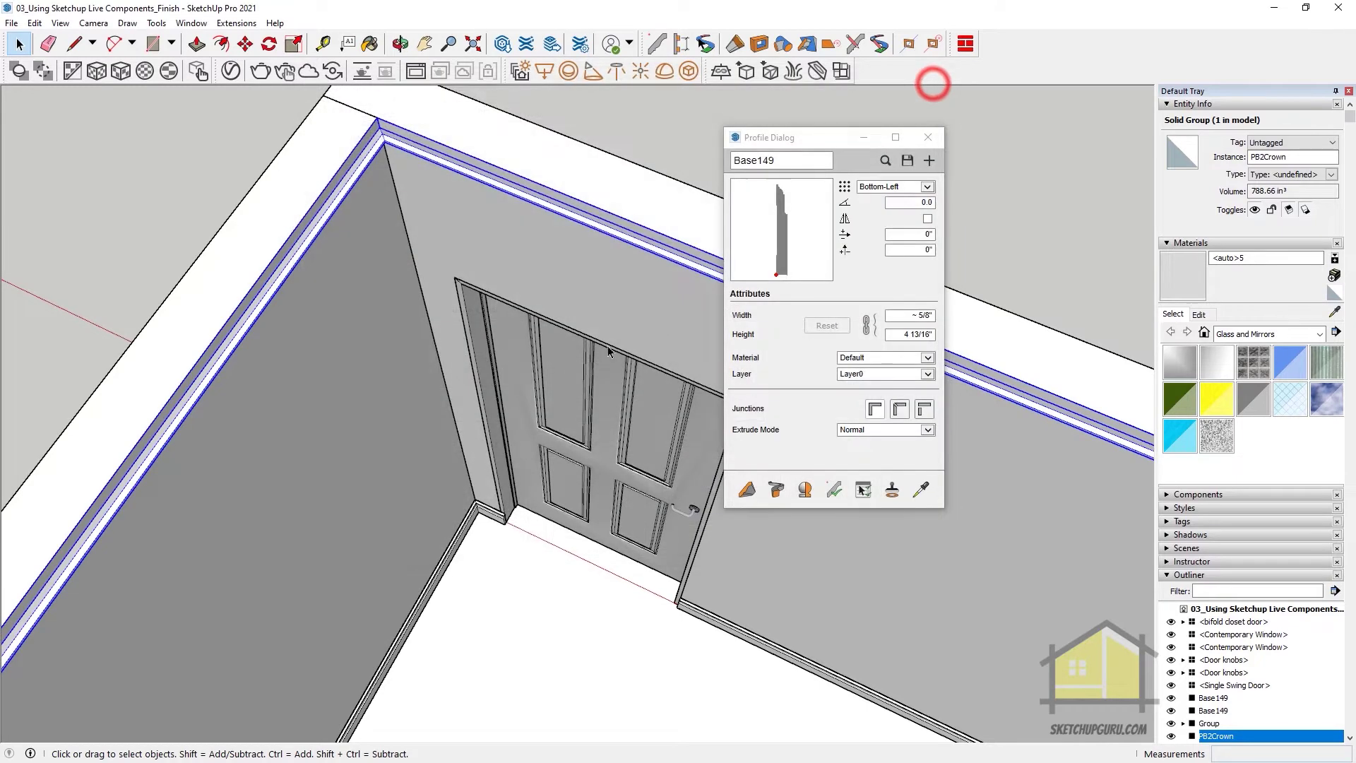
Edit the Base149 baseboard beside the single door and push its end face back from the door opening's edge
scroll(565, 537, up, 6)
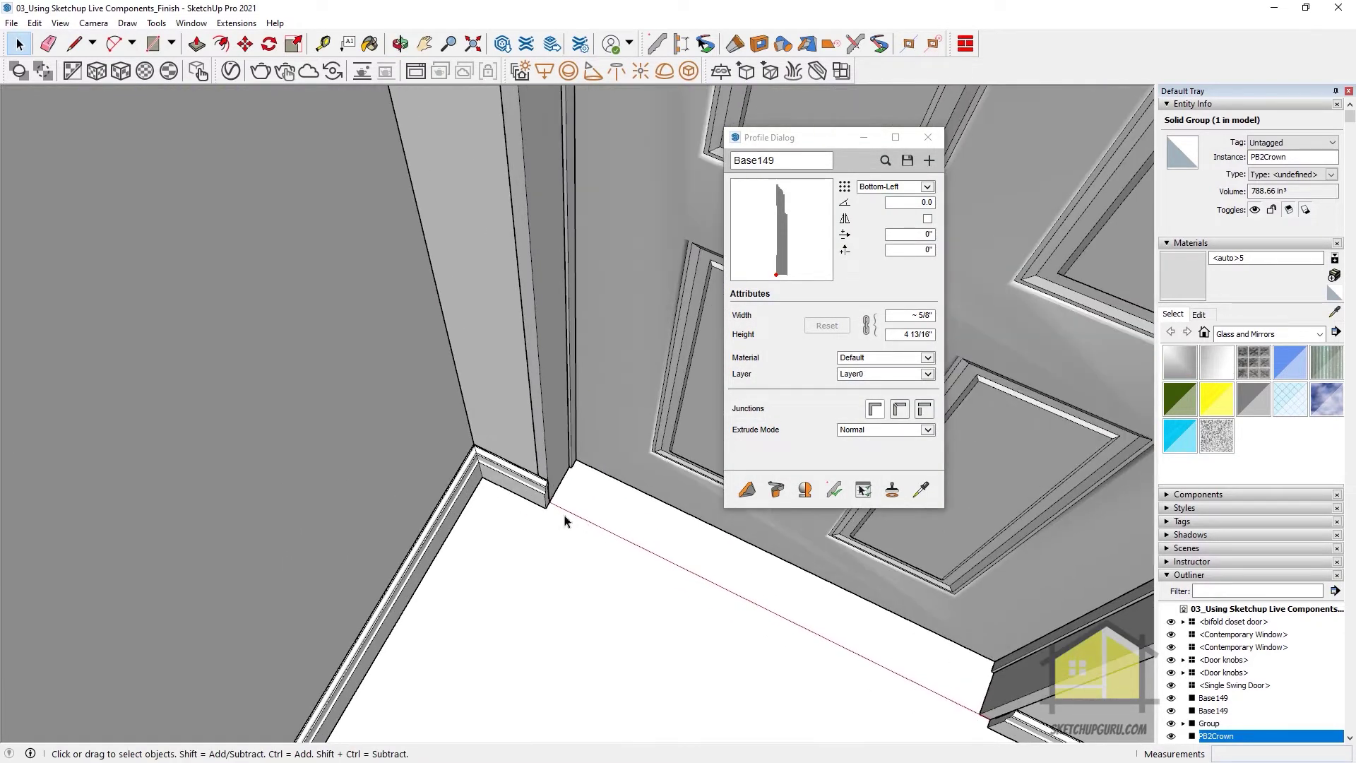
key(r)
scroll(537, 470, up, 4)
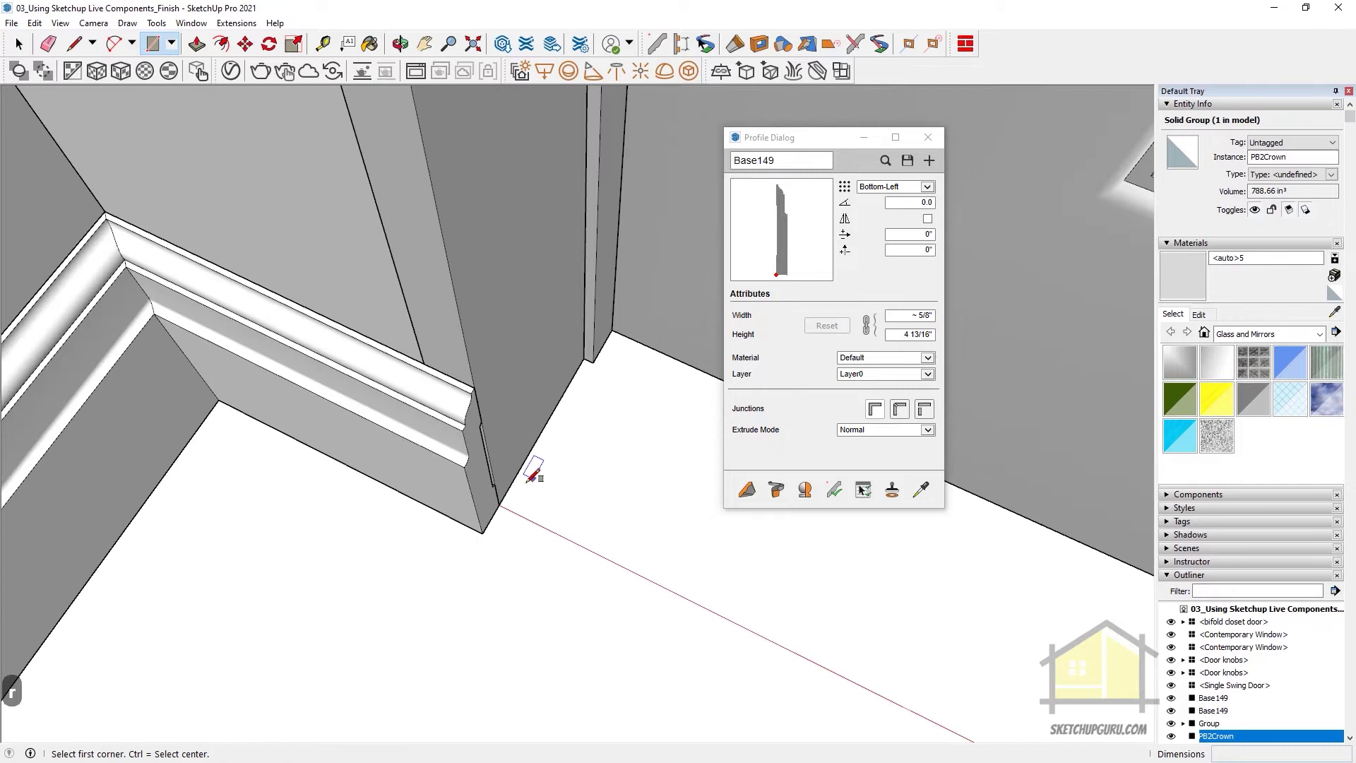
key(space)
click(443, 435)
triple_click(443, 435)
key(bracketleft)
key(bracketright)
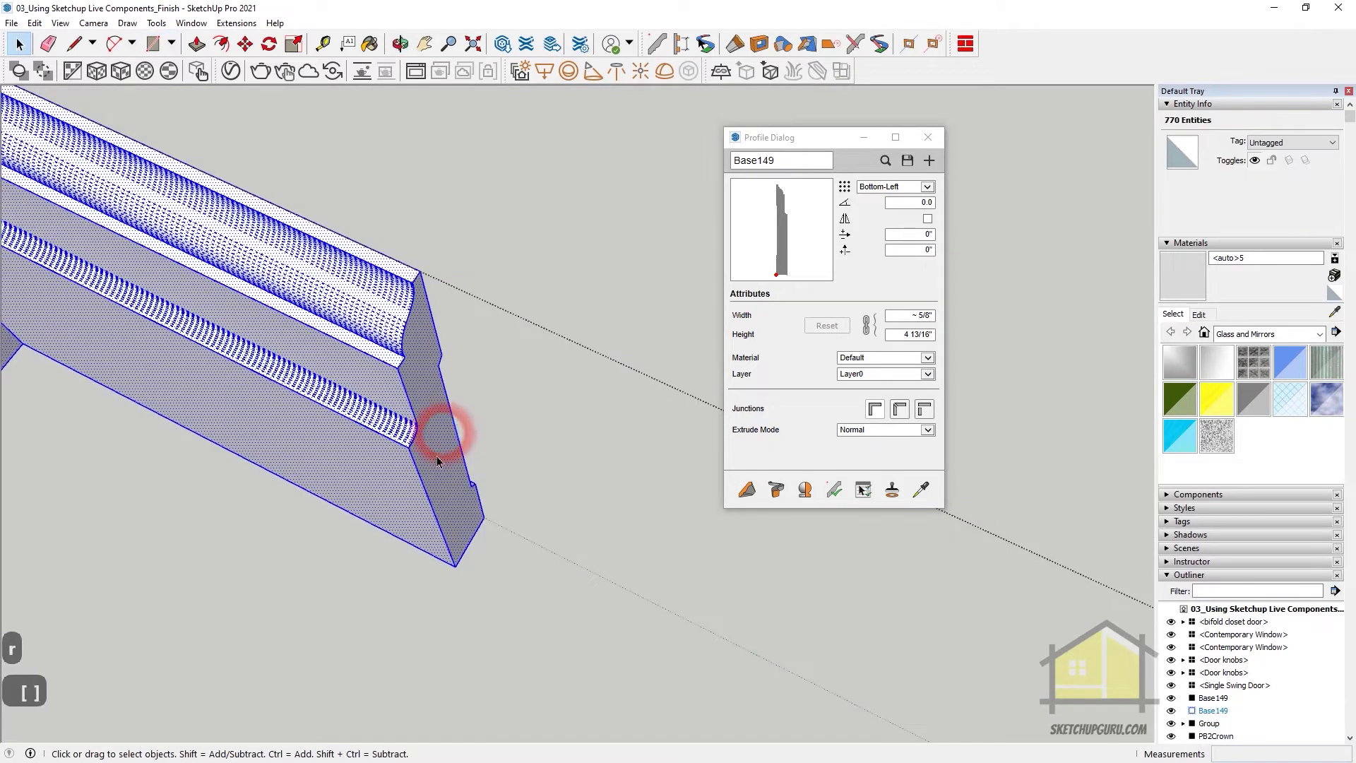
key(p)
click(439, 450)
key(j)
drag(414, 416, 313, 230)
click(312, 224)
key(space)
key(Escape)
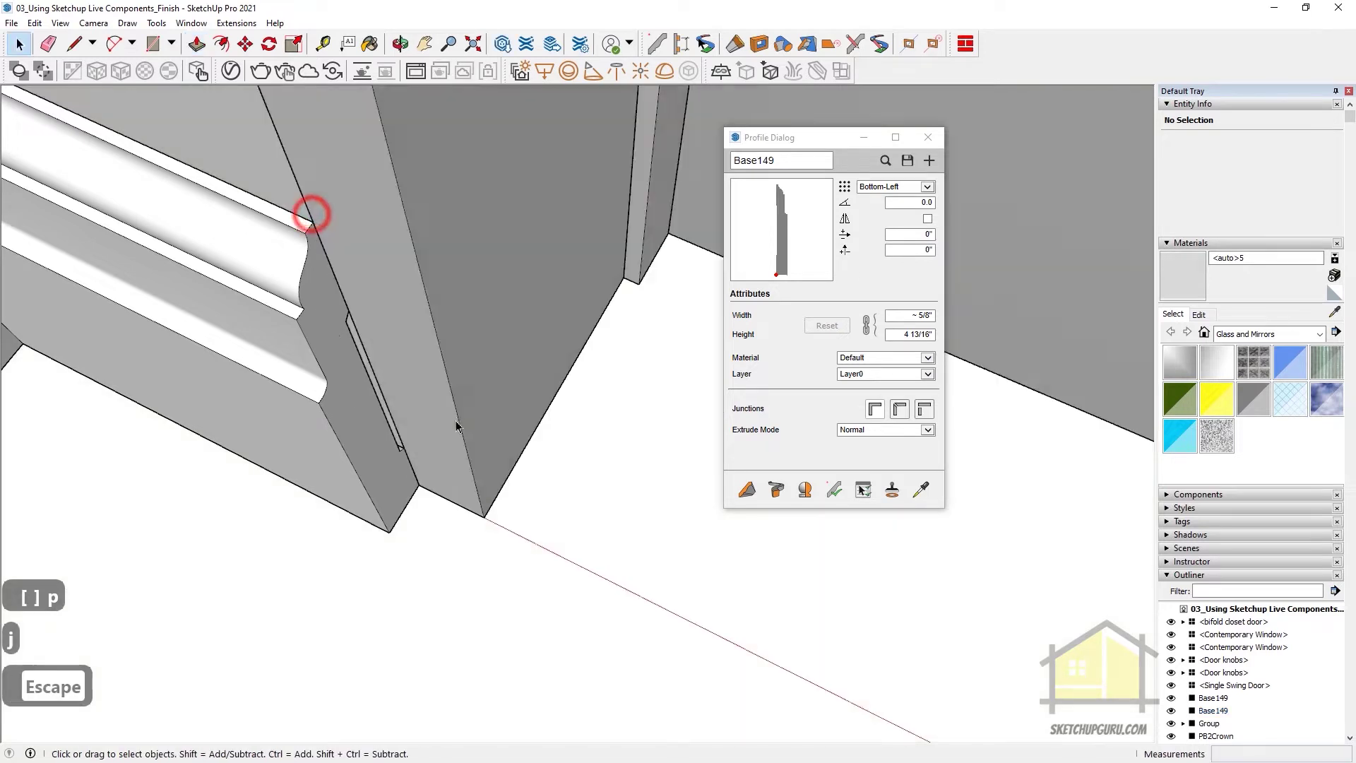
key(Escape)
Draw a flat rectangle about 3/4" by 7/16" on the floor in the gap between the baseboard end and door opening
scroll(391, 530, up, 2)
key(r)
click(439, 453)
key(Up)
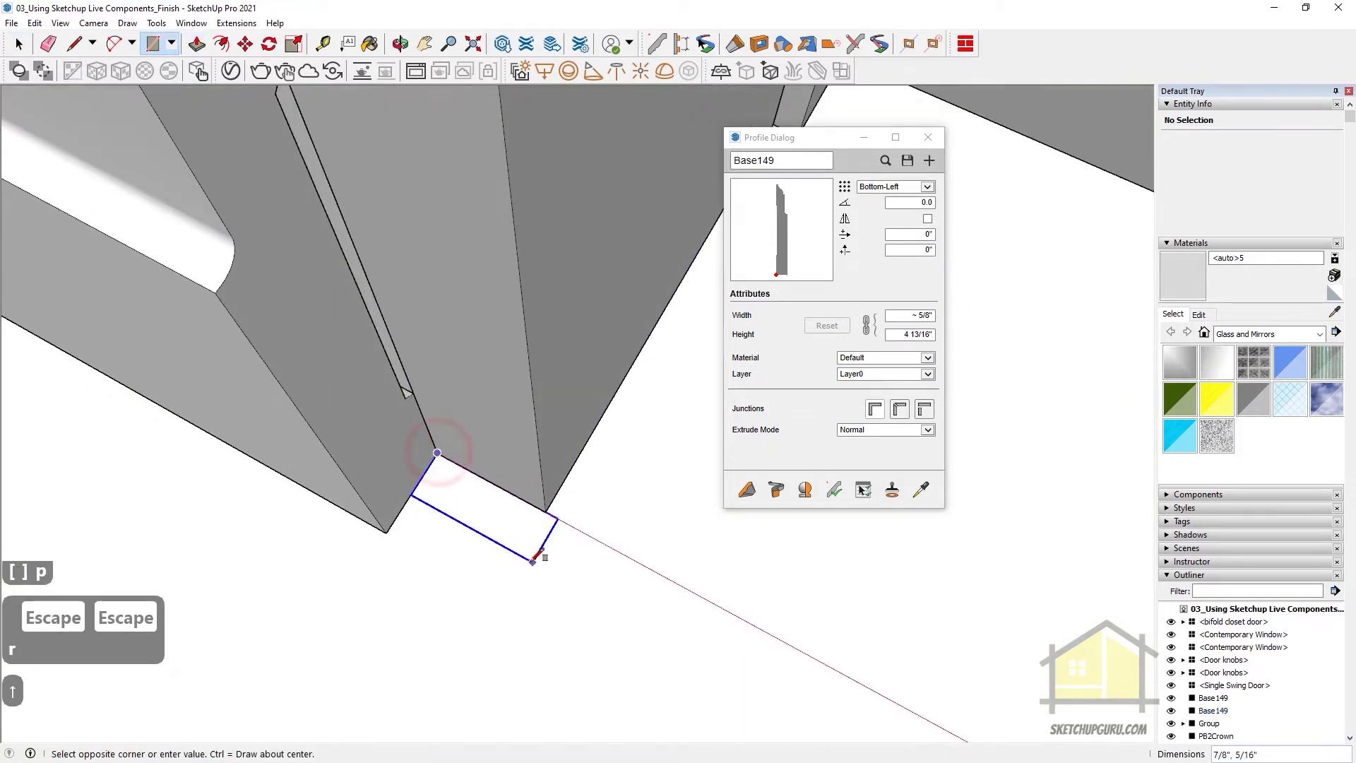
scroll(534, 558, down, 1)
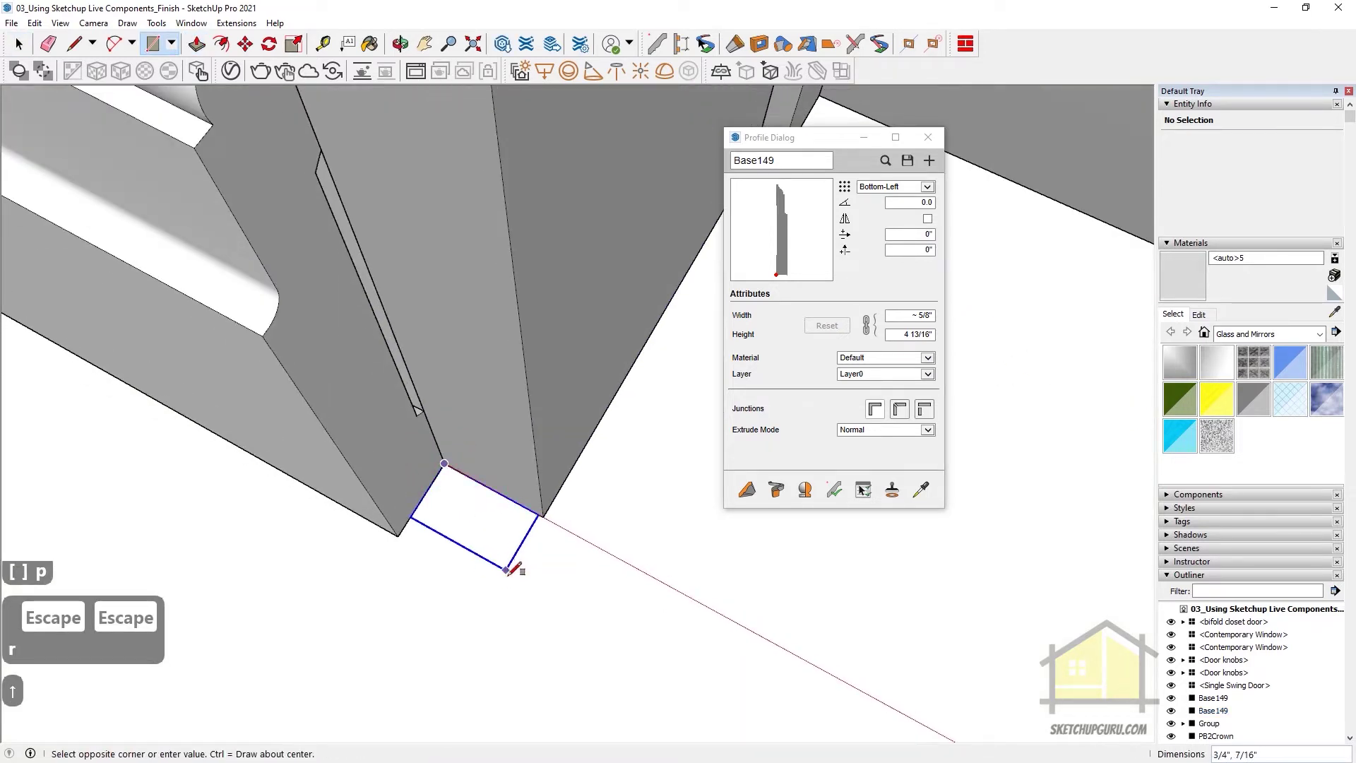
click(508, 572)
Group the rectangle and scale it to match the baseboard's thickness and the door opening's edge
key(space)
click(480, 526)
key(g)
key(s)
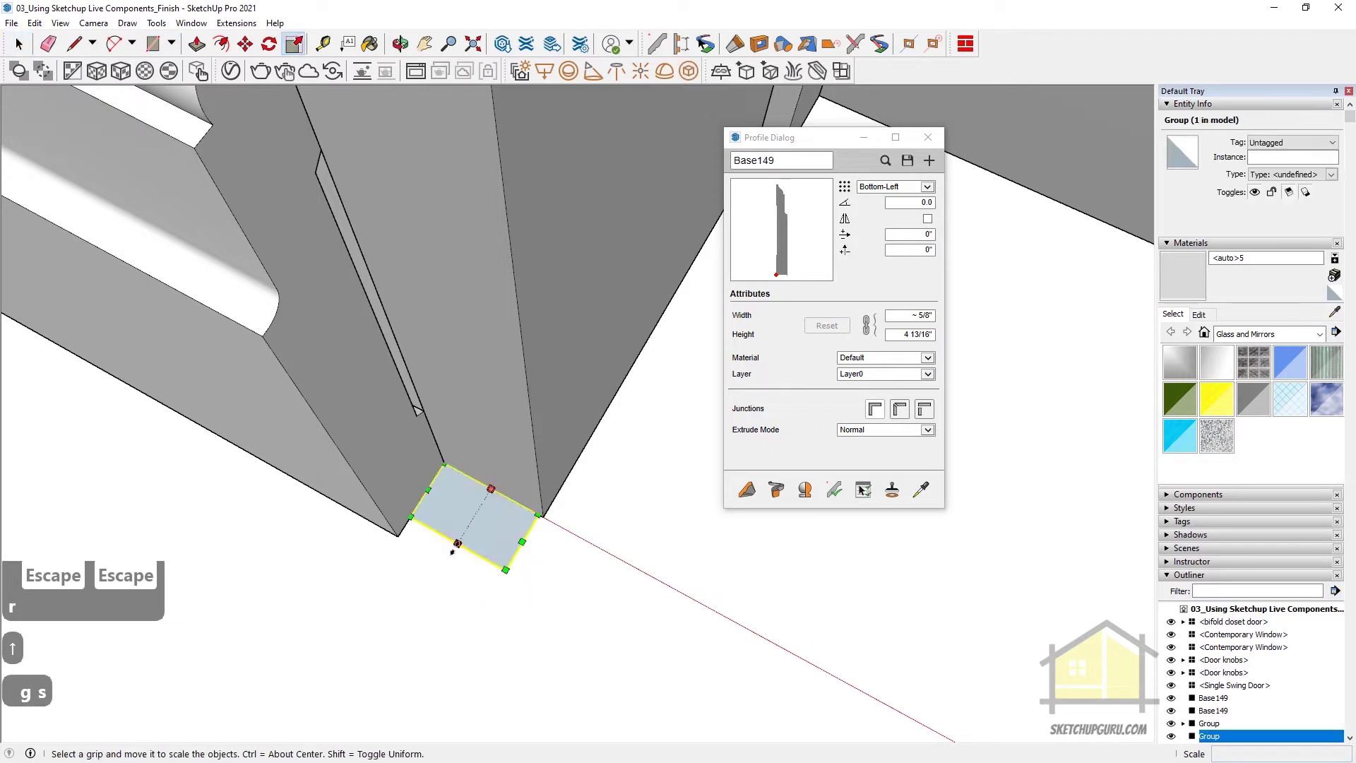
drag(454, 548, 397, 537)
click(397, 537)
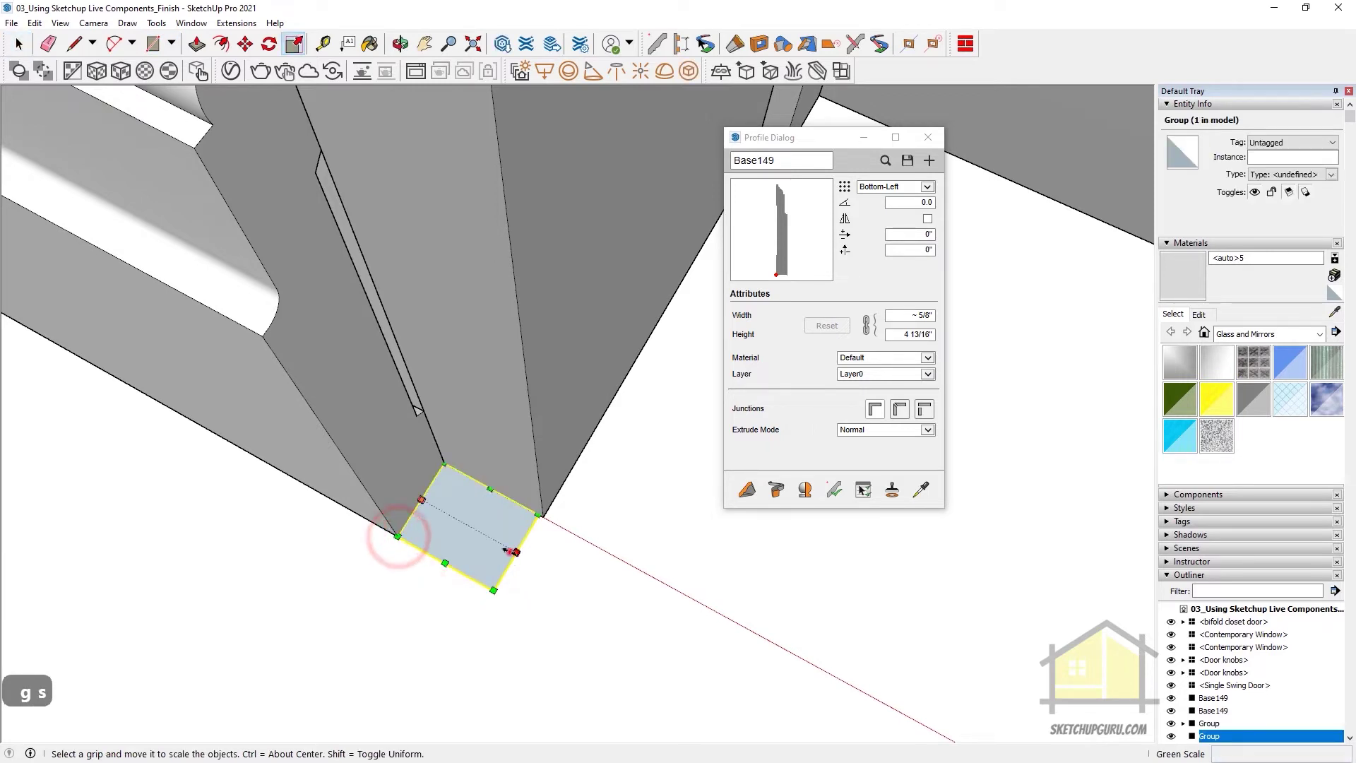
click(512, 551)
click(541, 515)
key(space)
Round the grouped rectangle's outer corner with an arc between its two front edges and erase the leftover corner
double_click(476, 518)
scroll(475, 518, up, 3)
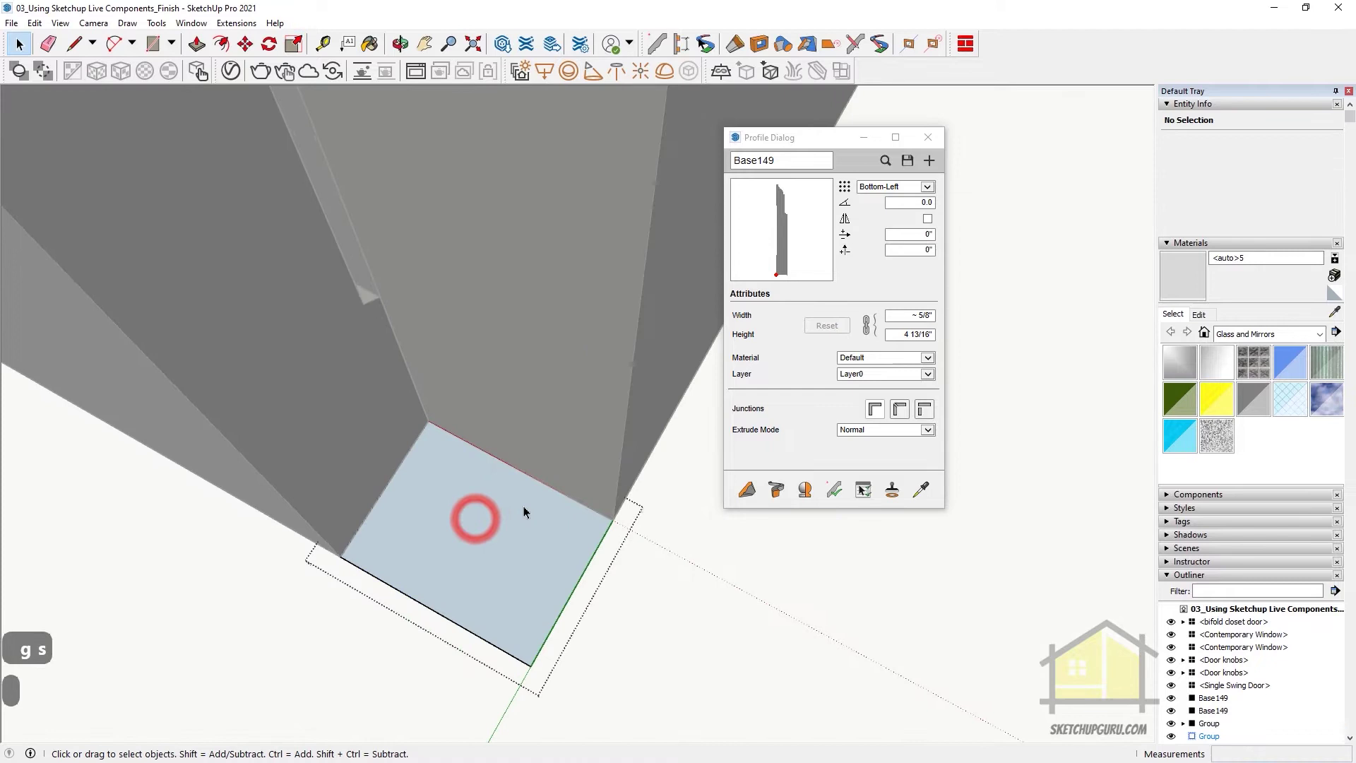
scroll(812, 566, down, 3)
scroll(609, 556, up, 2)
scroll(398, 488, down, 1)
scroll(398, 488, down, 2)
scroll(600, 531, up, 3)
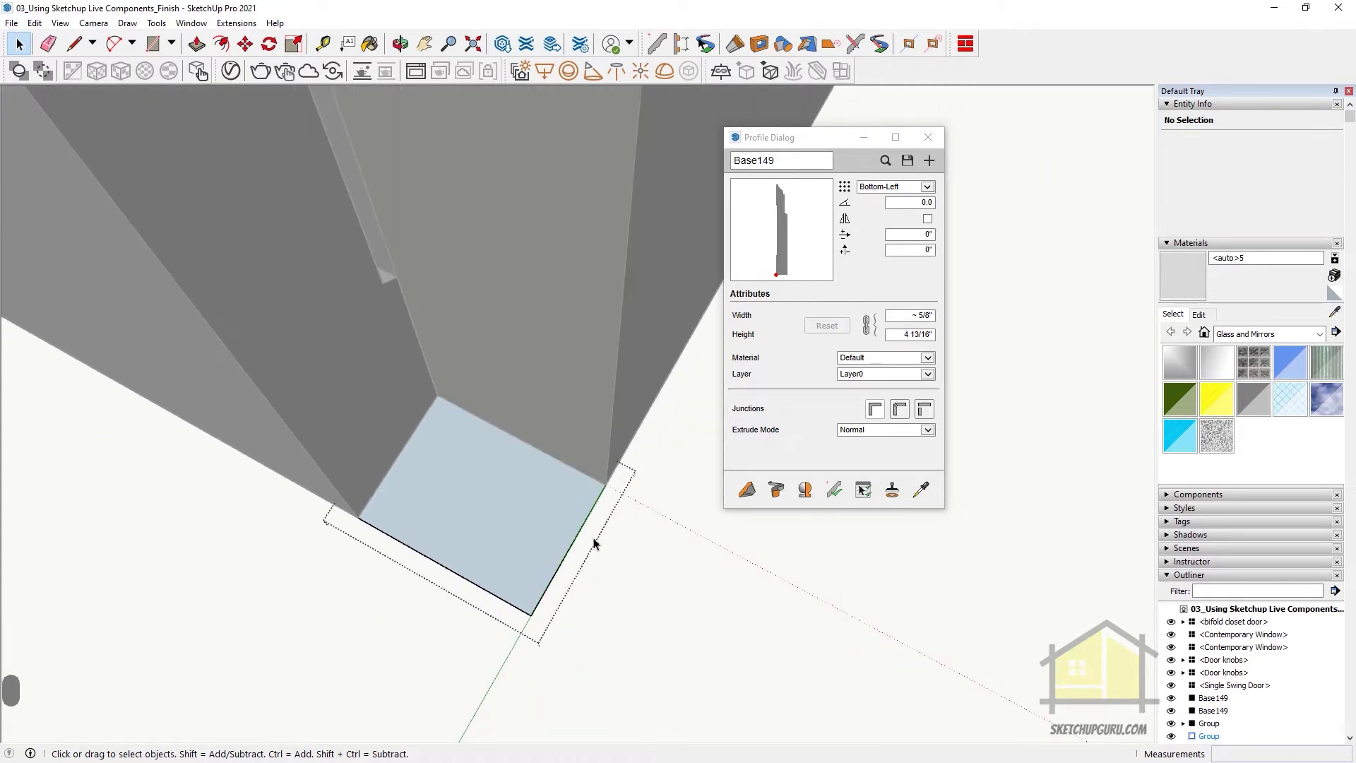
click(114, 44)
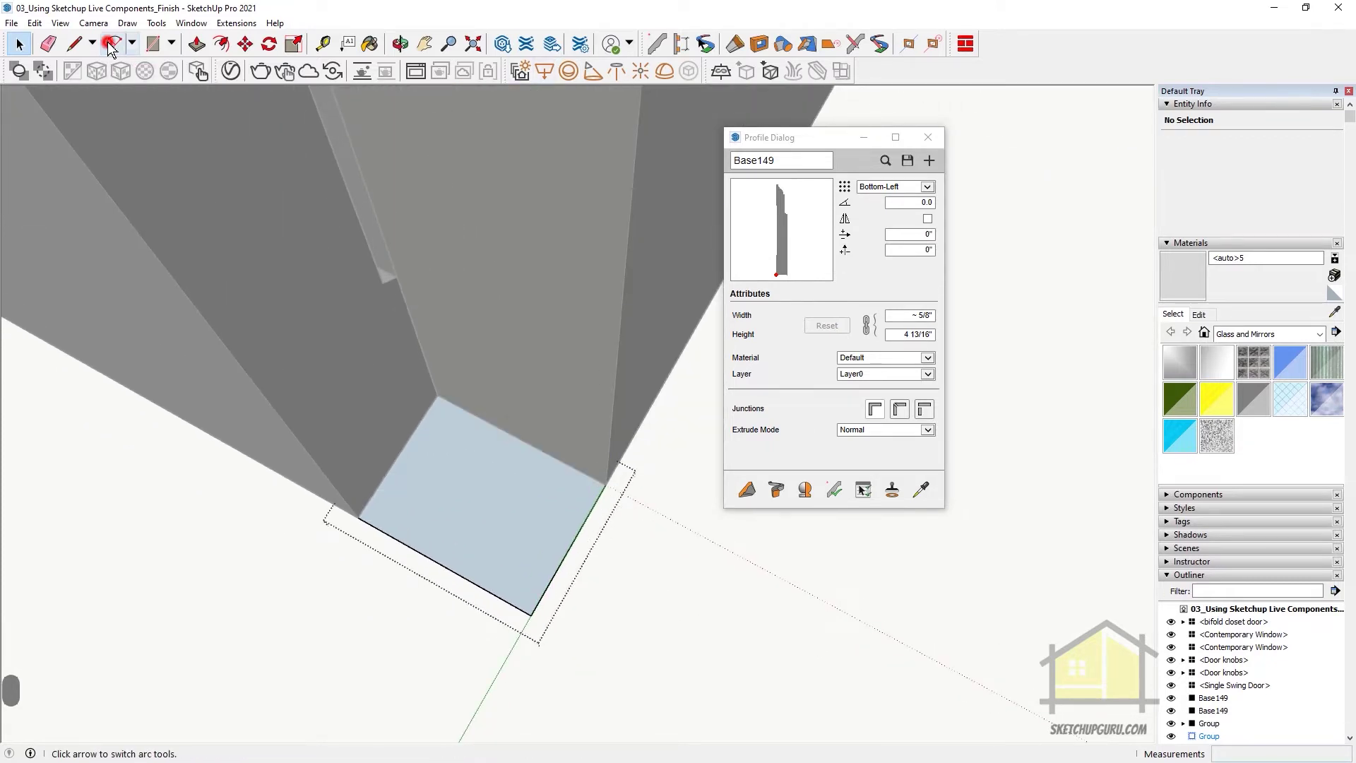
click(443, 565)
click(571, 548)
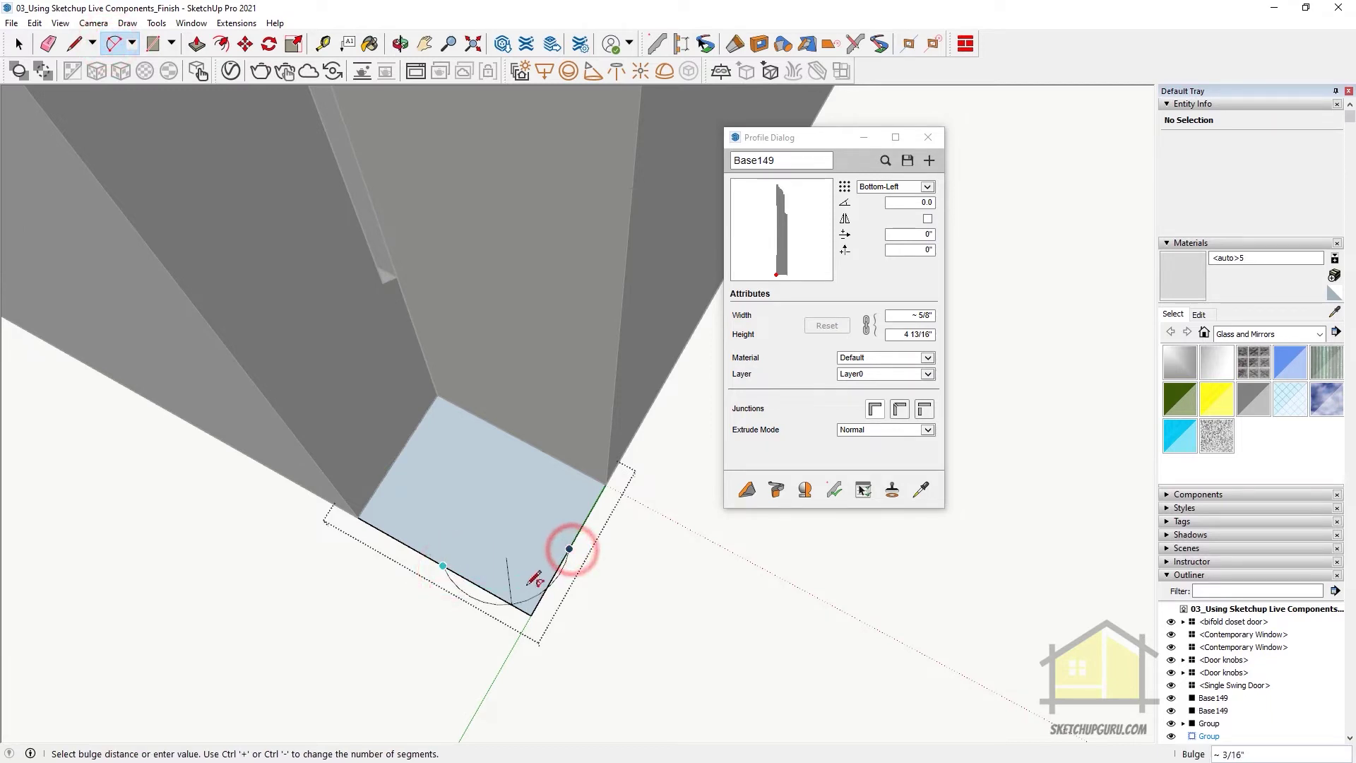
scroll(527, 569, up, 2)
scroll(535, 570, down, 2)
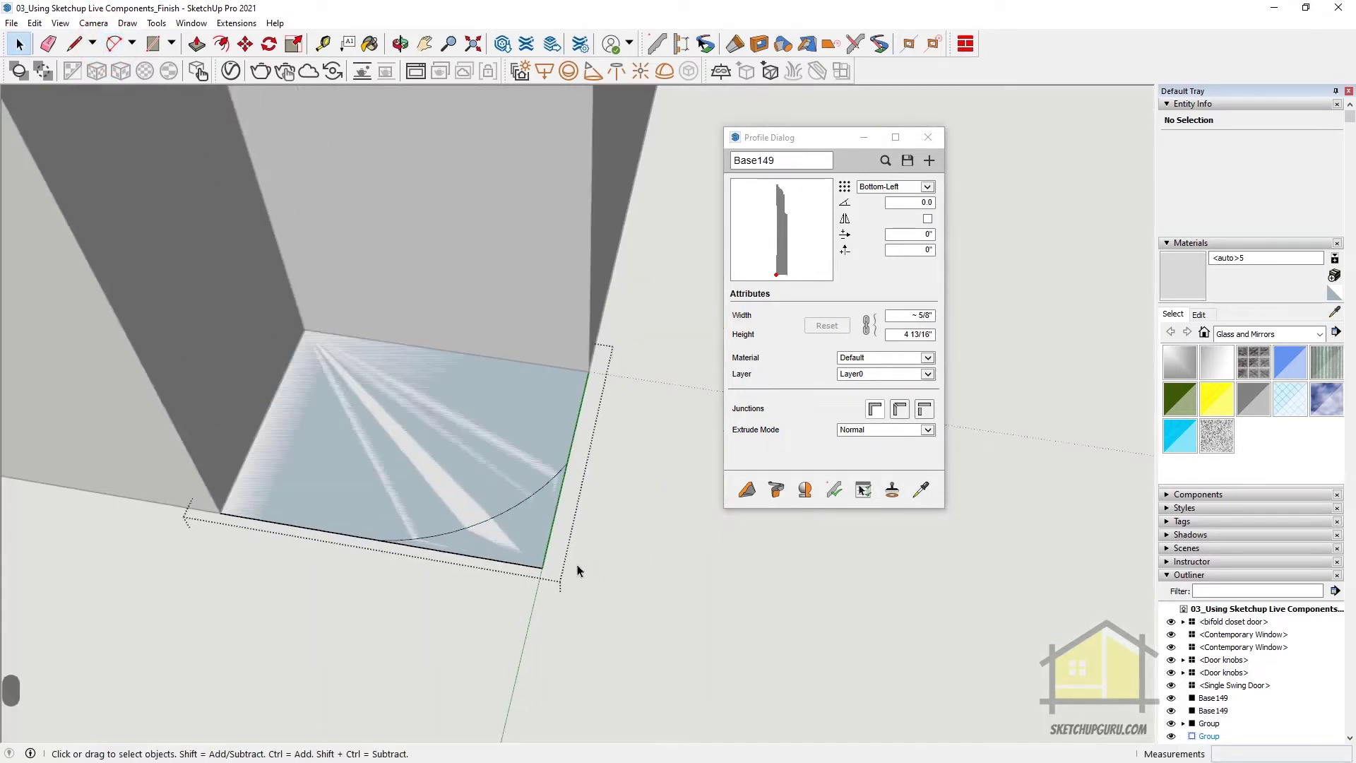
click(550, 534)
key(e)
key(space)
scroll(447, 494, down, 2)
Leave the rounded profile's group and explode it into loose geometry
click(427, 446)
scroll(427, 448, down, 1)
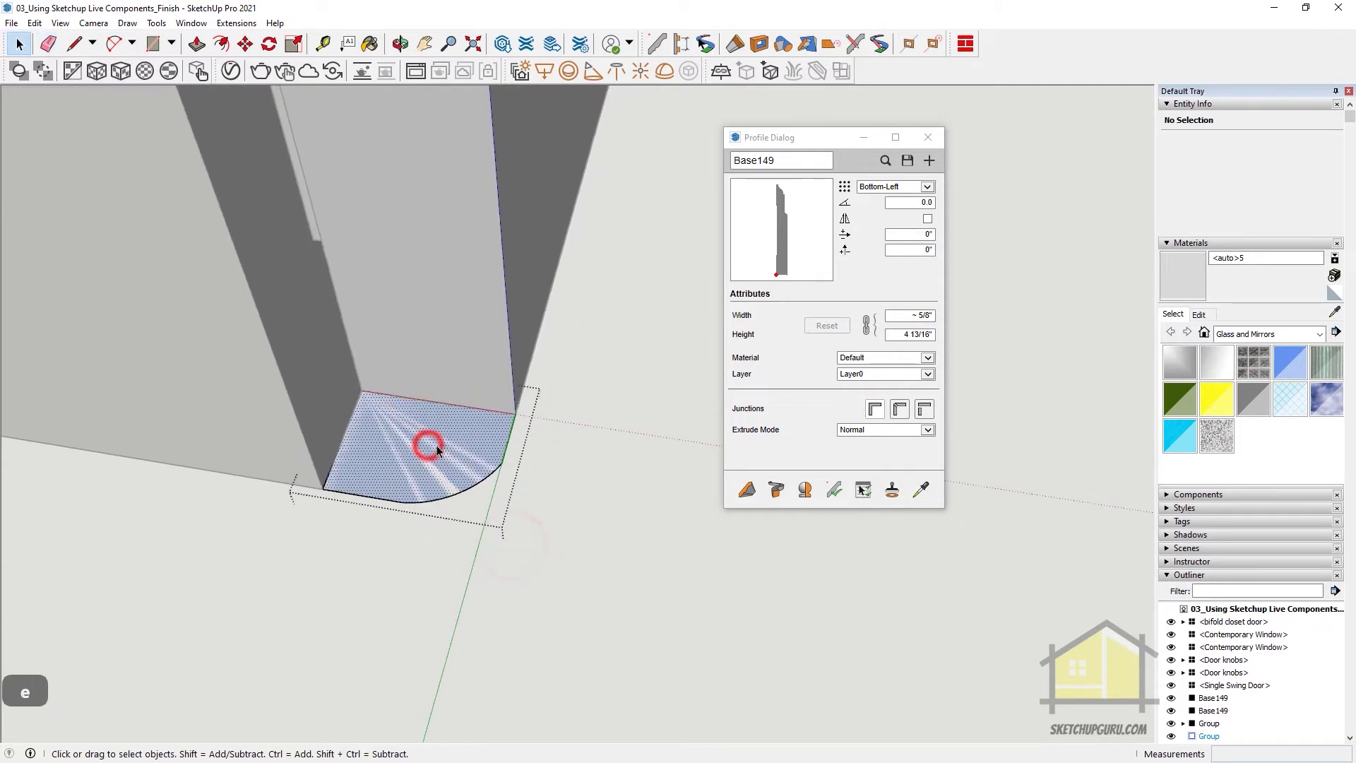
key(Escape)
right_click(436, 446)
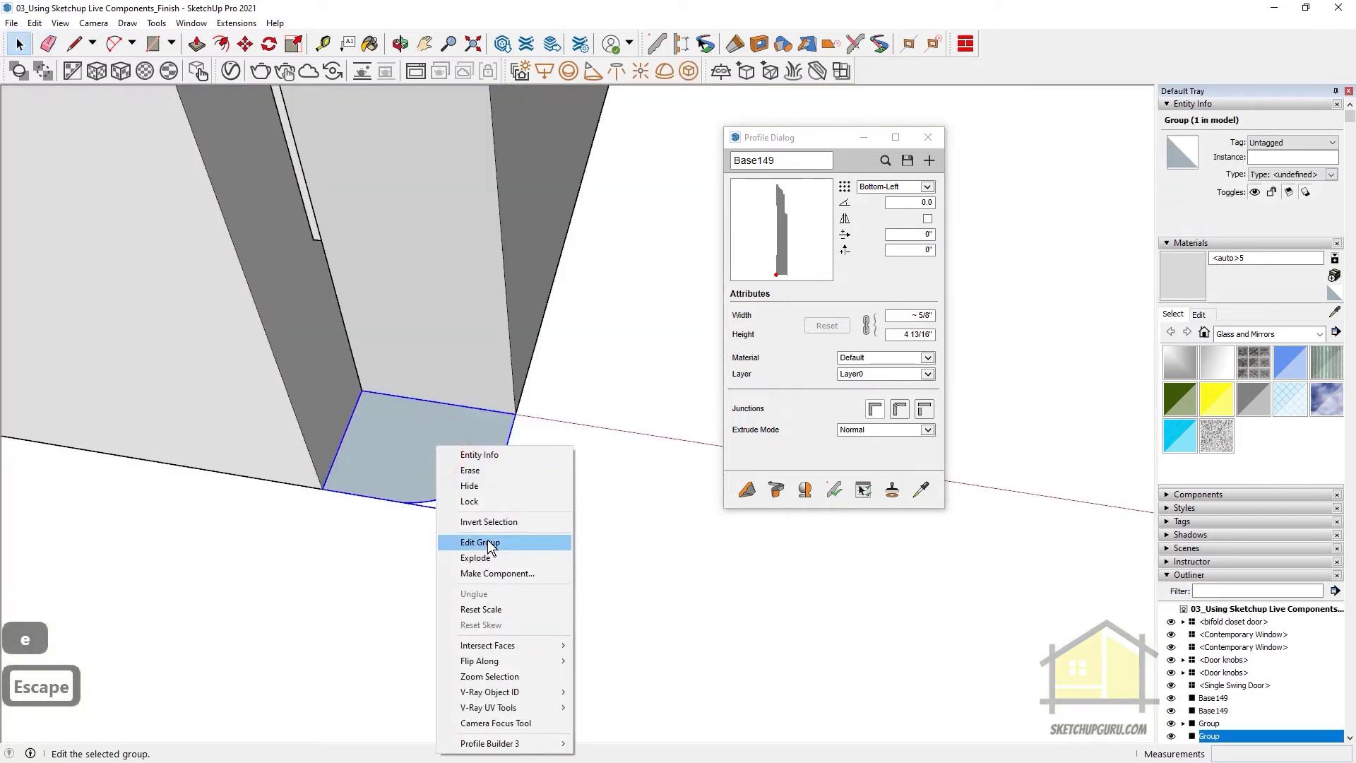
click(484, 556)
Create a new profile named Door Frame Profile from the rounded face and set its placement point to Bottom-Right
click(434, 444)
scroll(480, 444, down, 1)
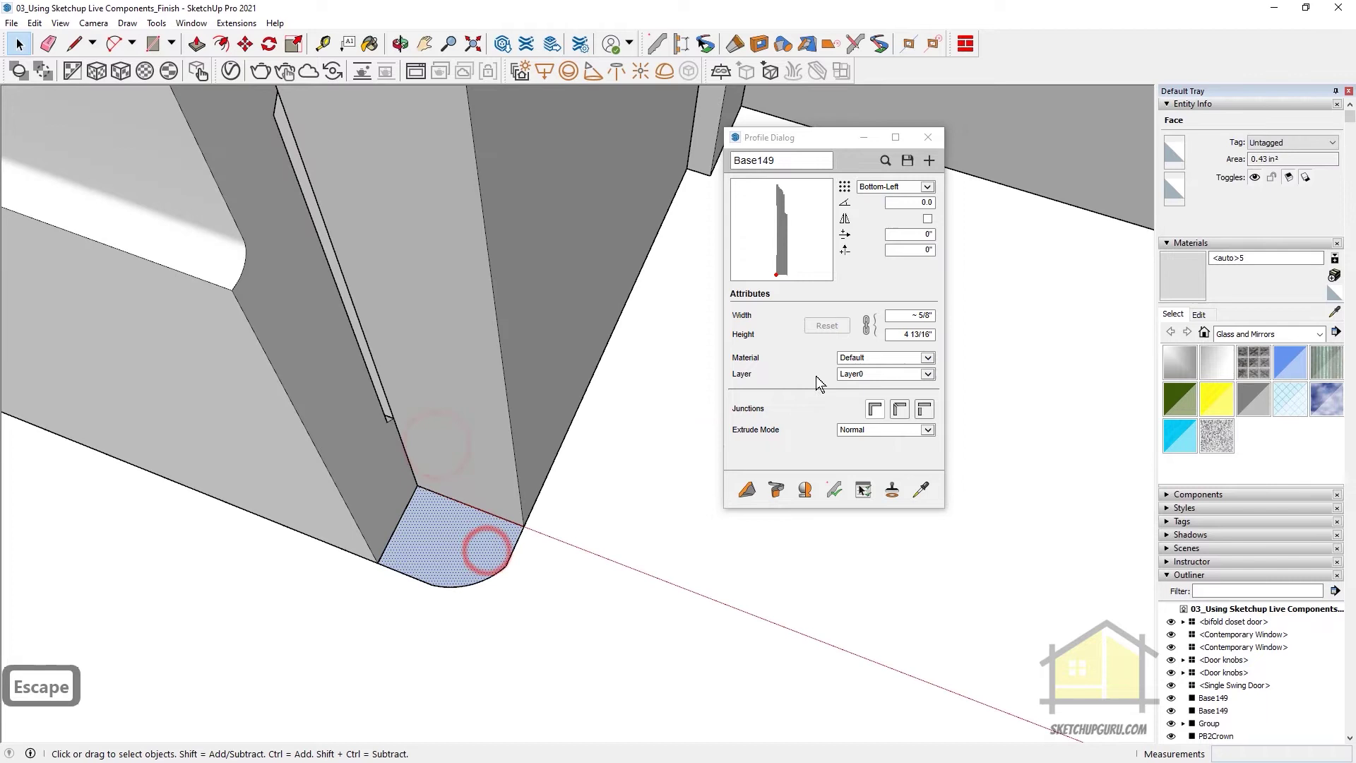
click(930, 161)
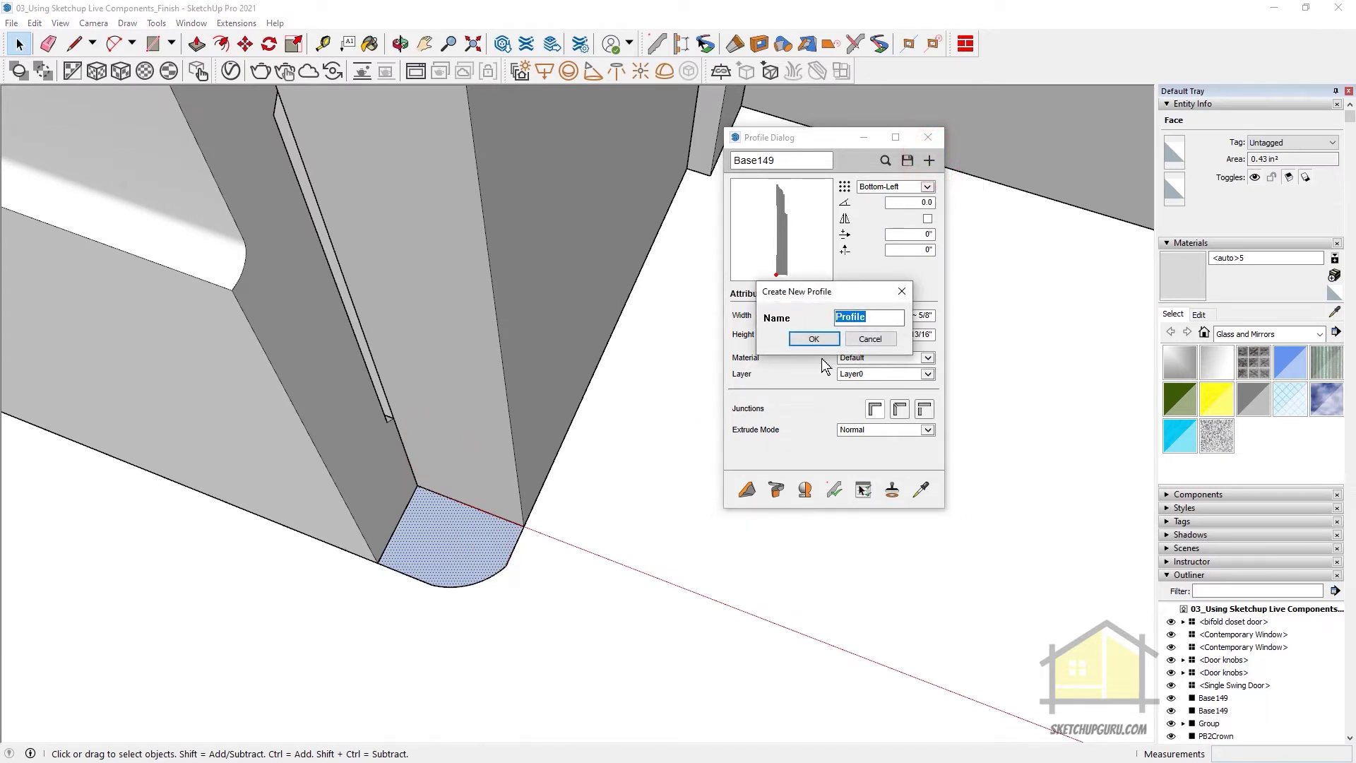
text(Door Frame )
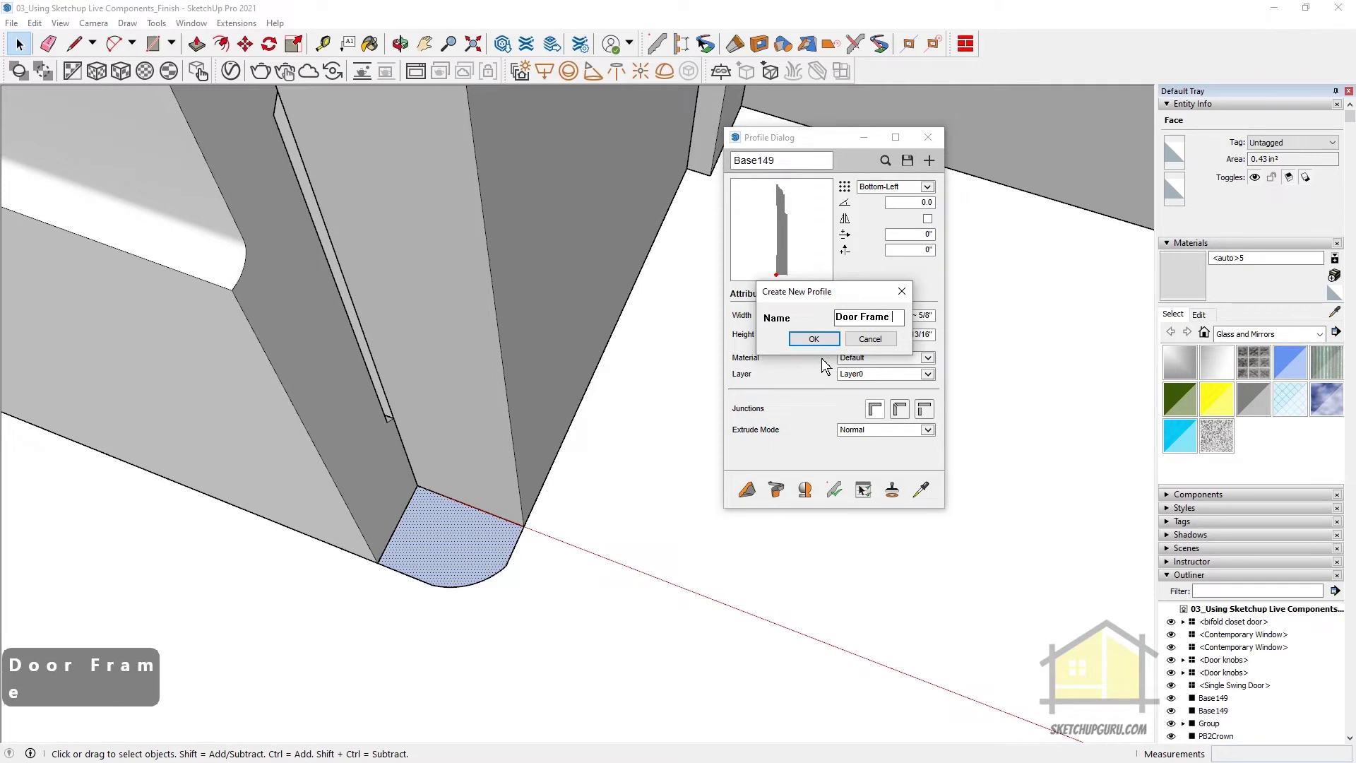
text(Profile)
key(Return)
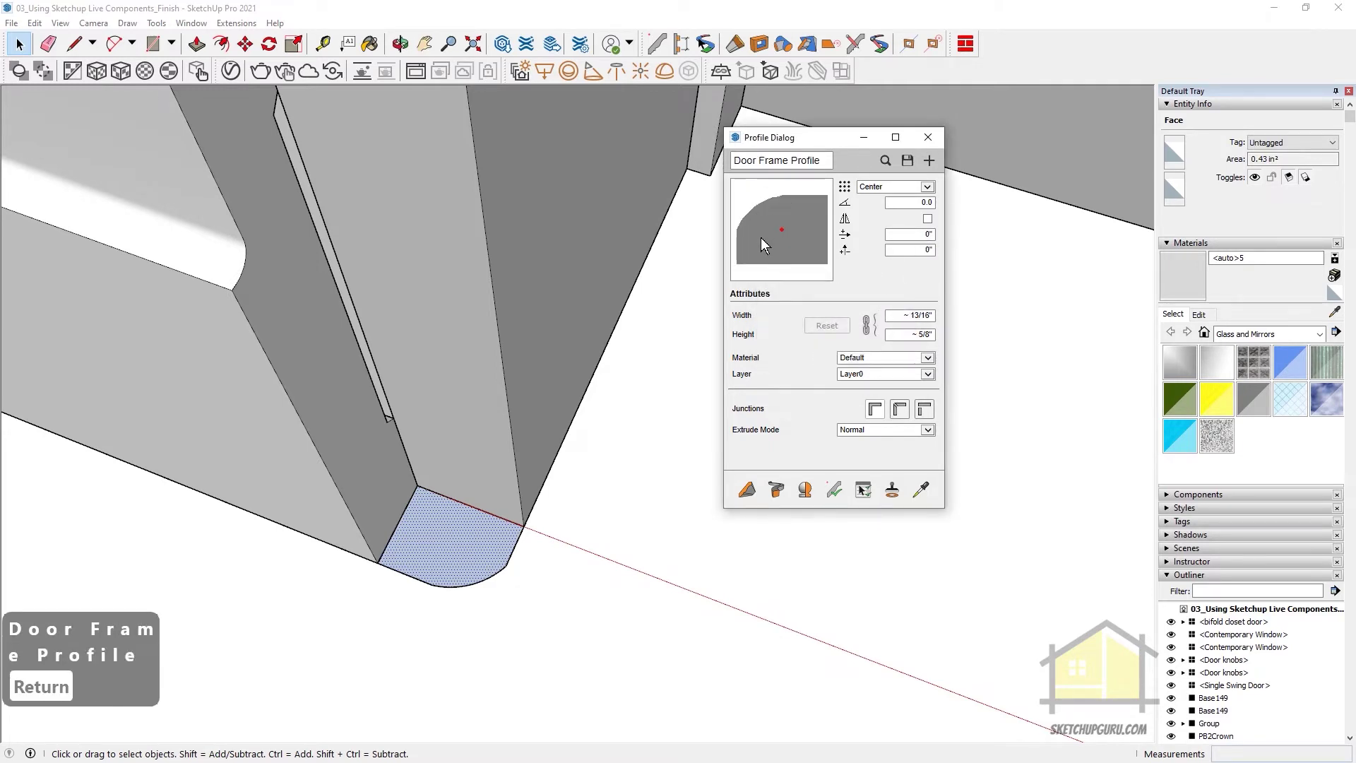
click(928, 186)
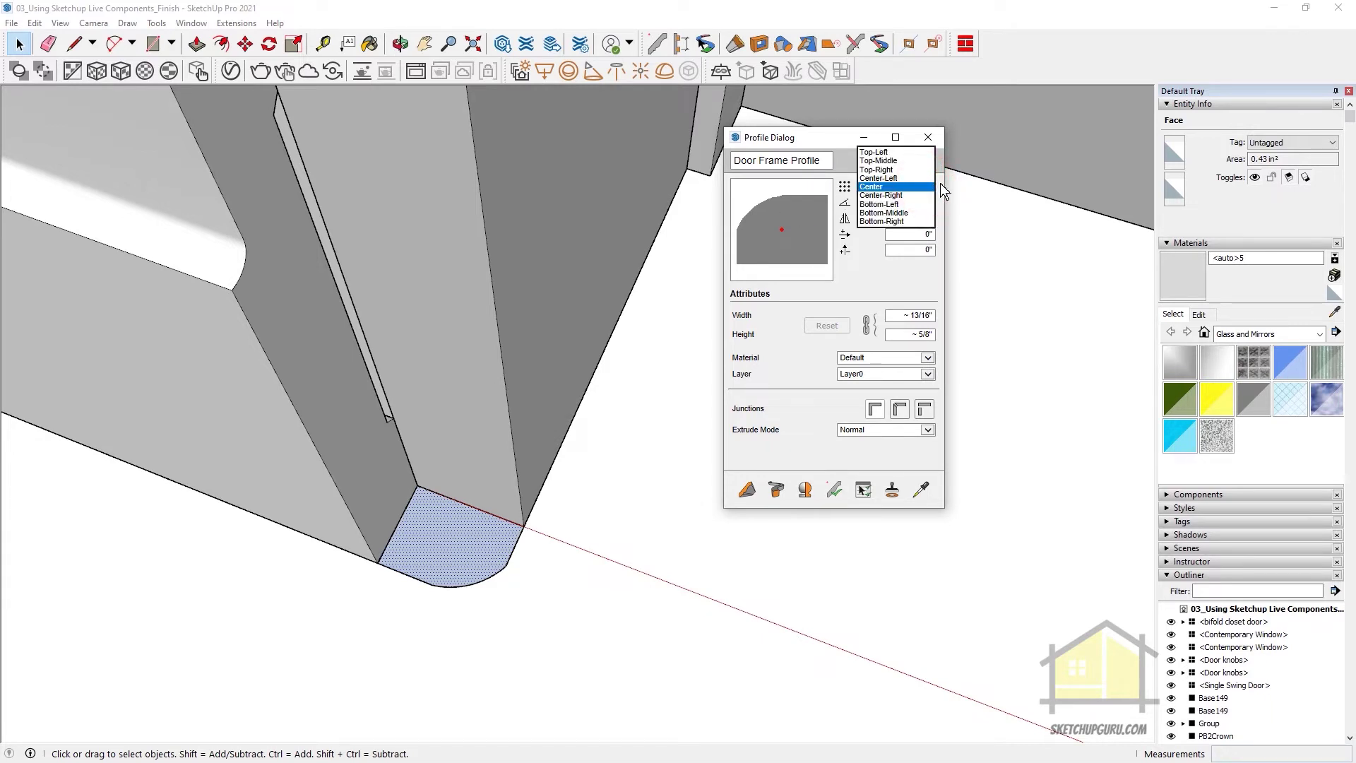
click(883, 221)
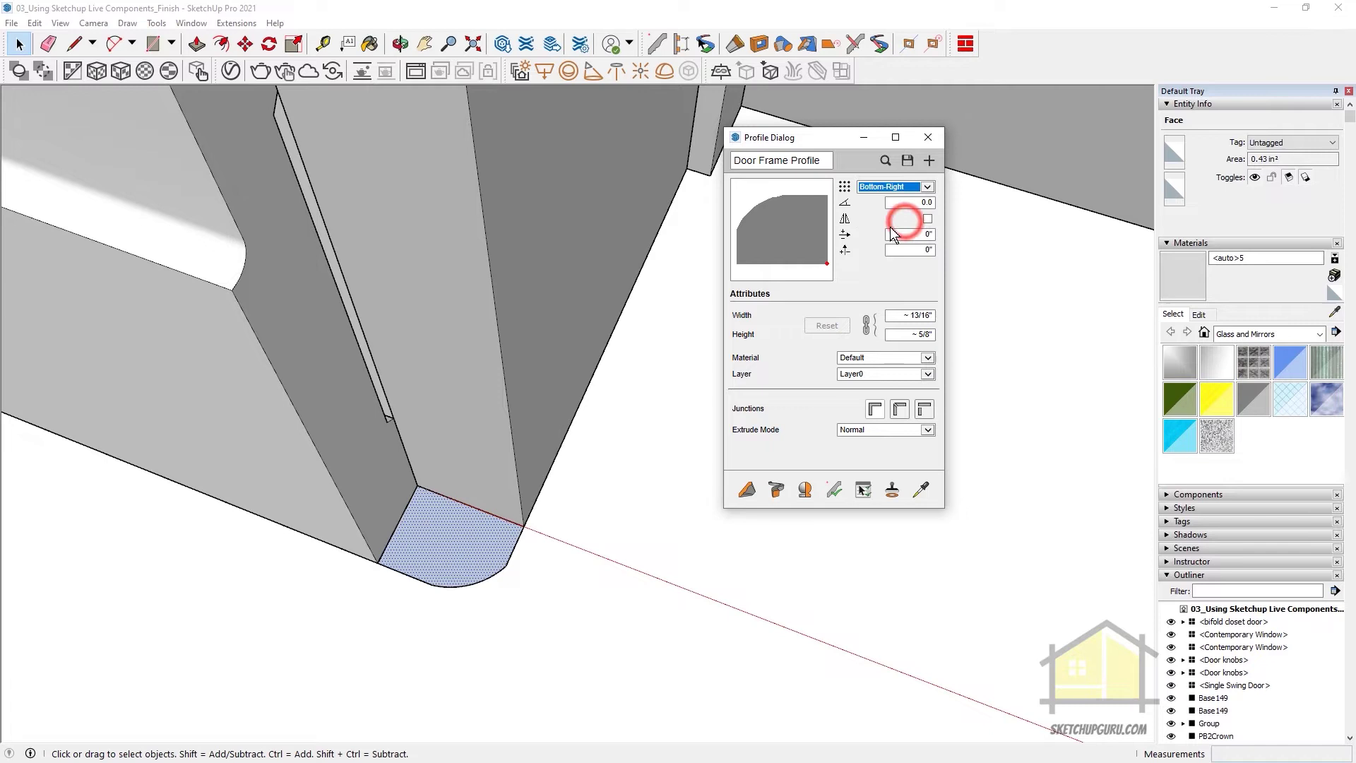
click(927, 220)
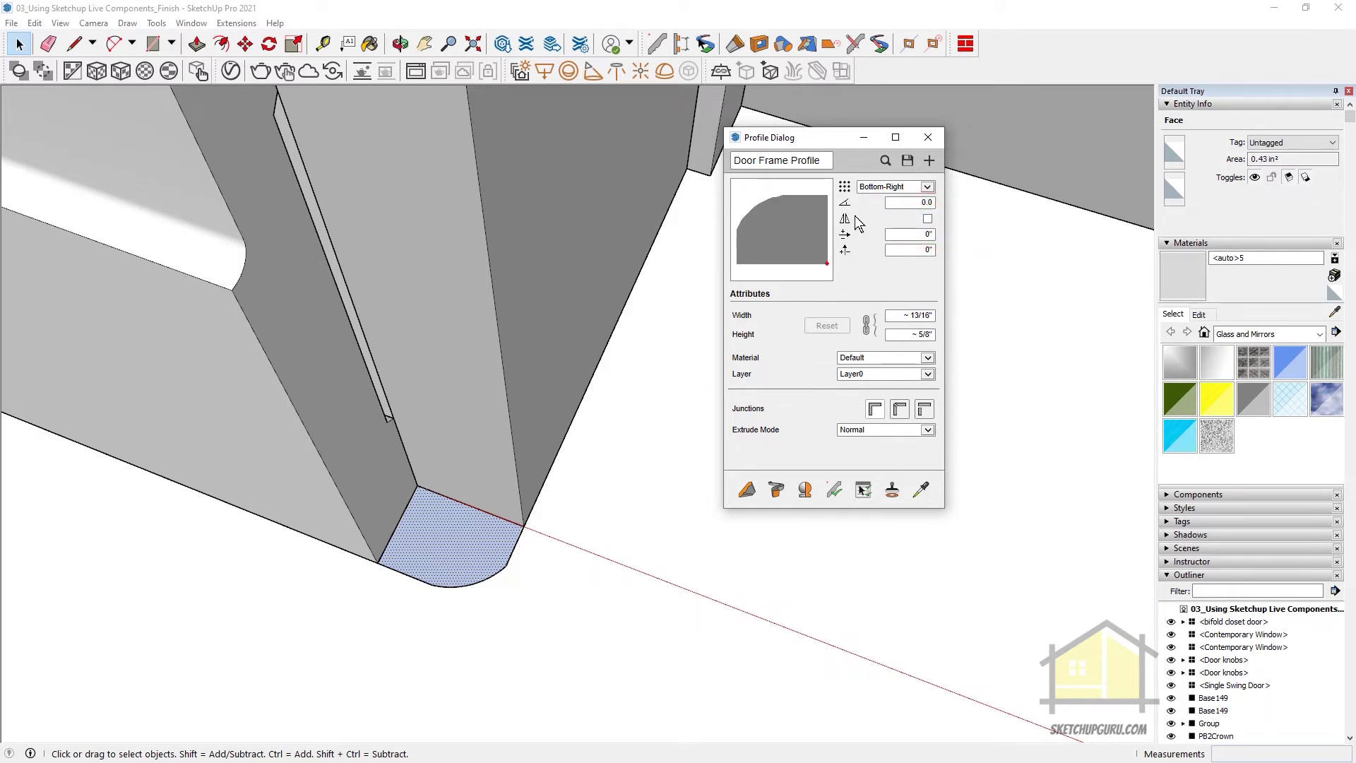
Start saving the profile to the library and create and open a Custom Profiles folder inside 01_Profiles
click(906, 162)
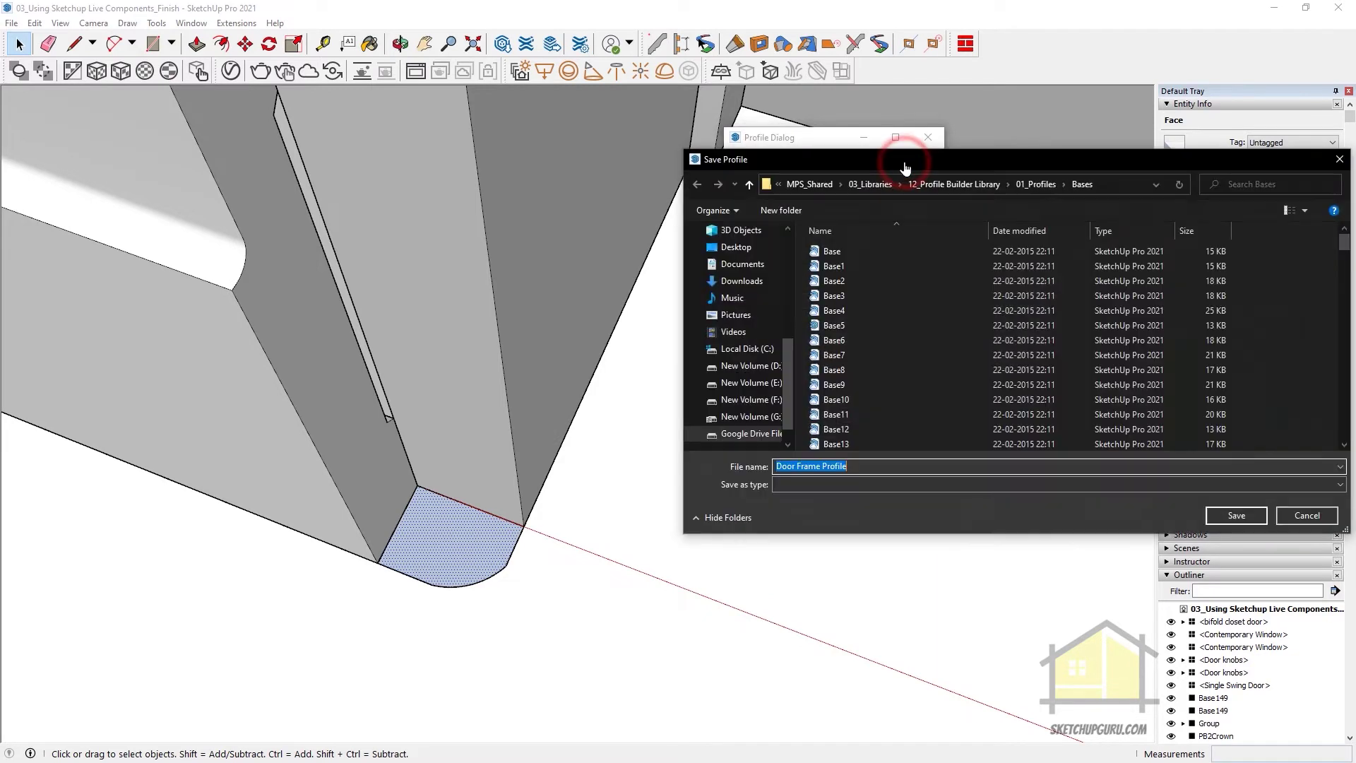
click(1028, 187)
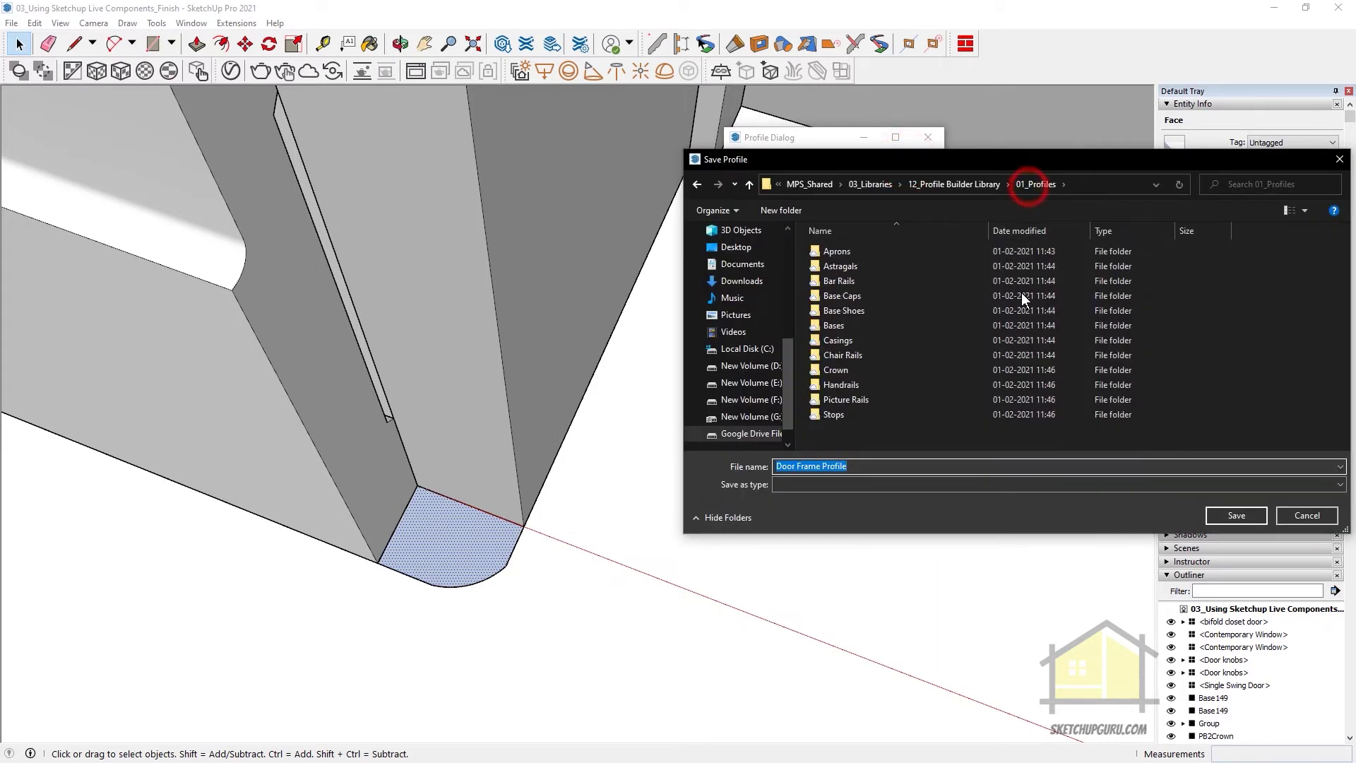
click(913, 431)
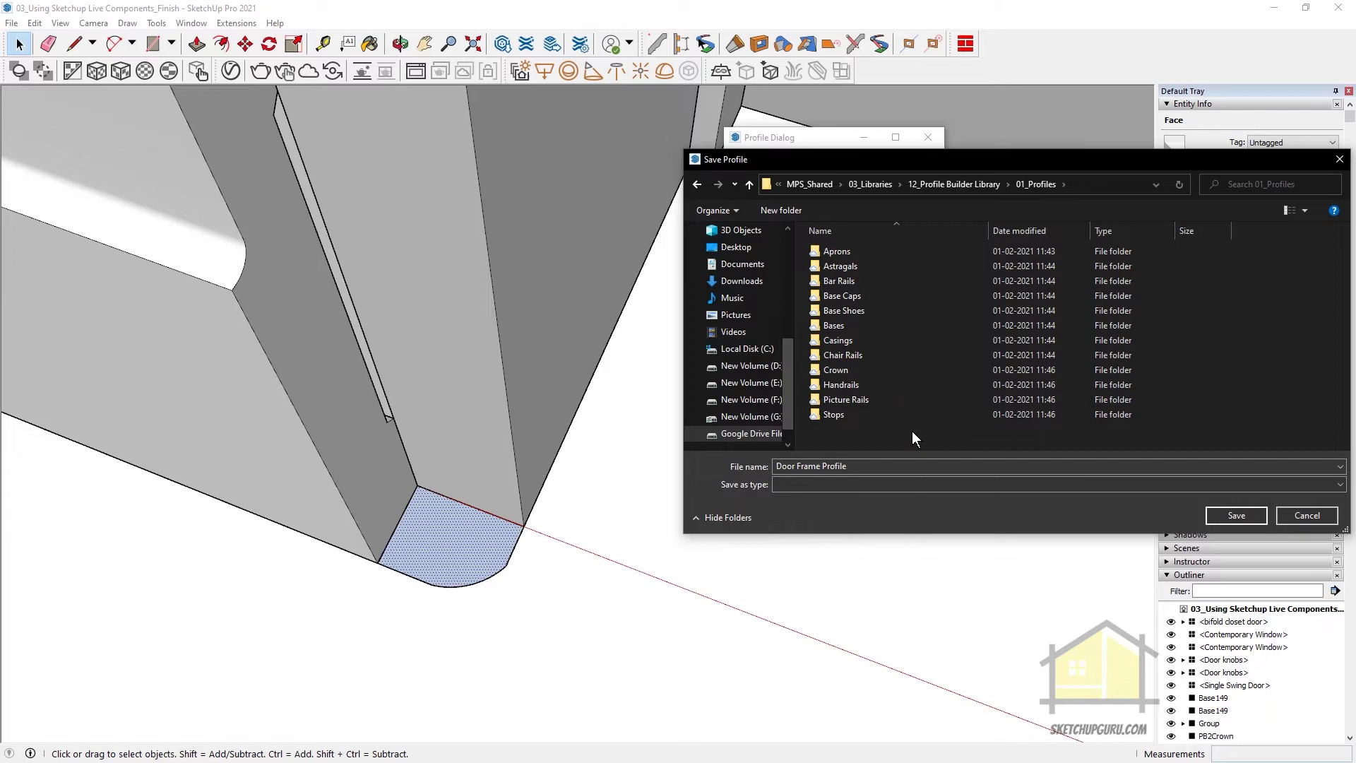
key(ctrl+shift+n)
text(Custom Profiles)
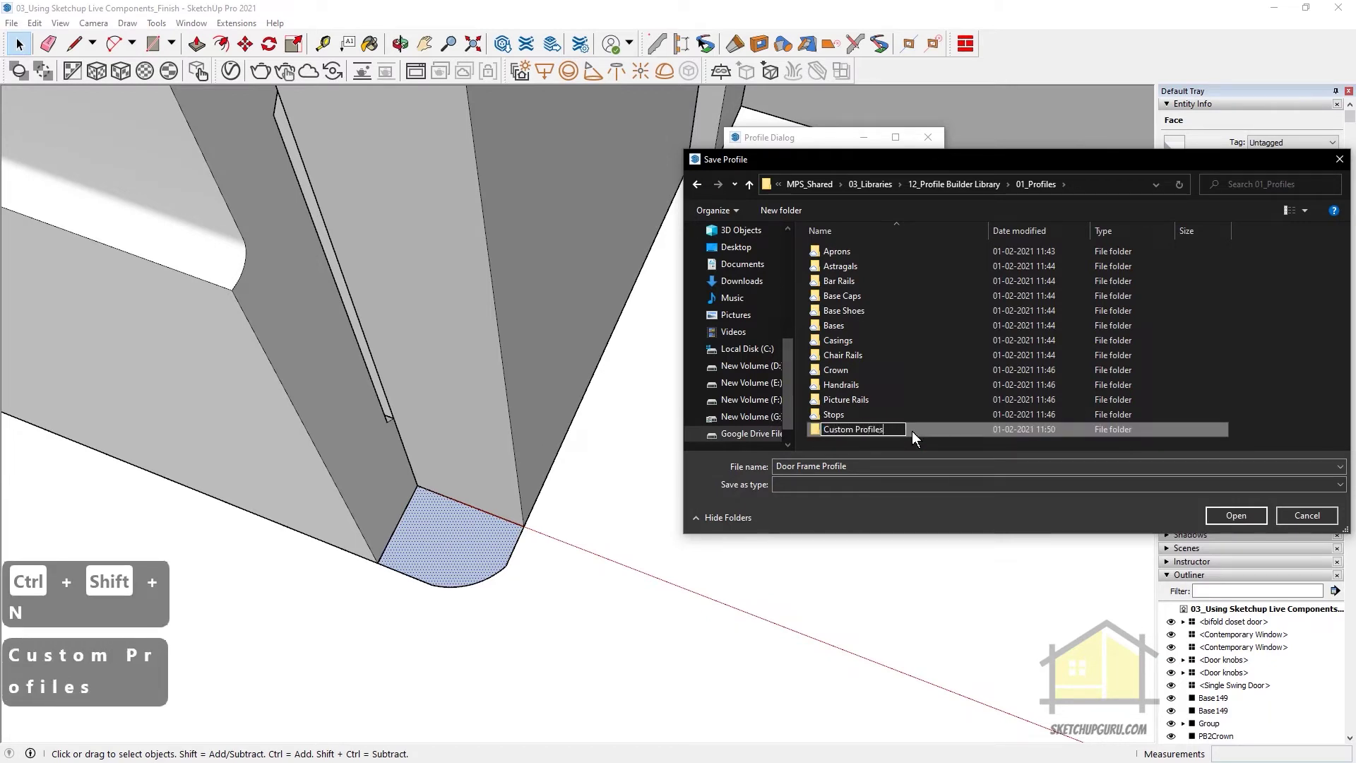
key(Return)
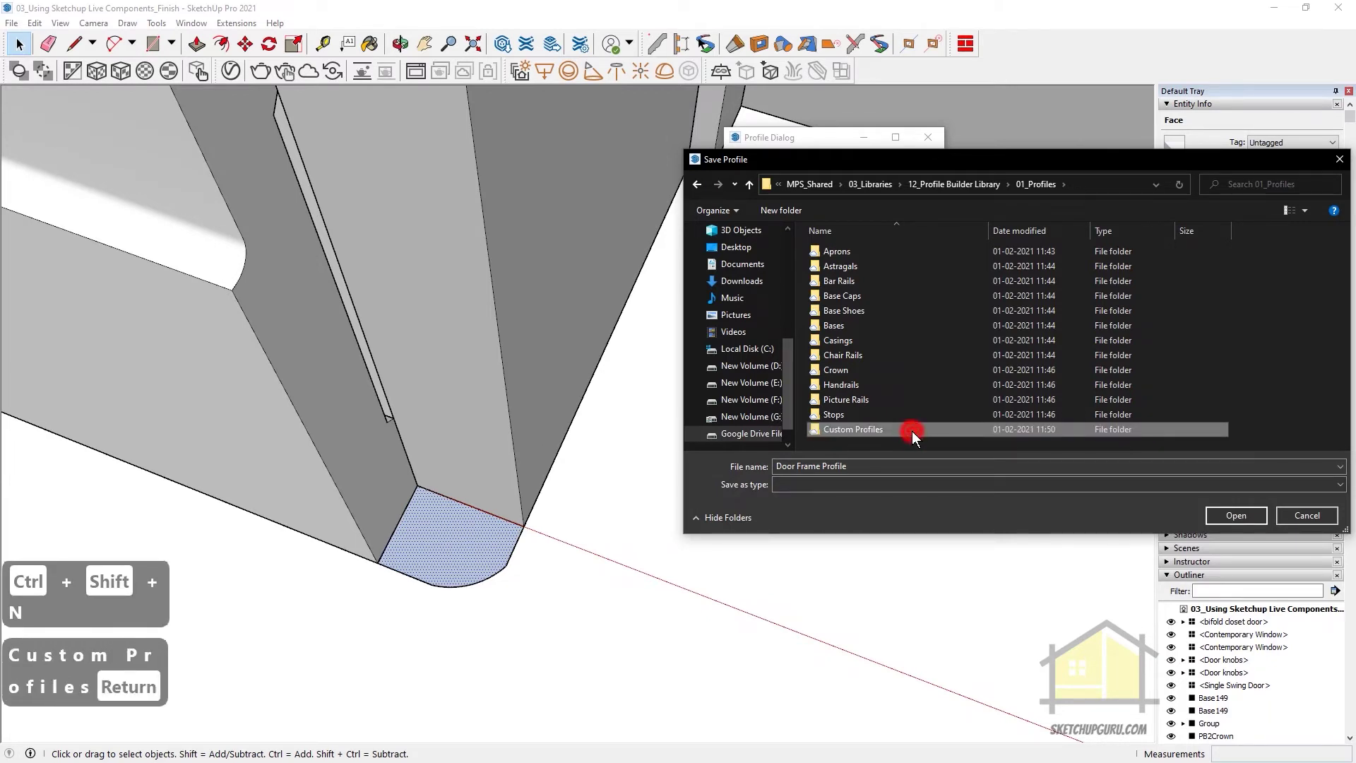
double_click(913, 431)
Save the profile as 01_Door Frame Profile in the Custom Profiles folder
click(772, 468)
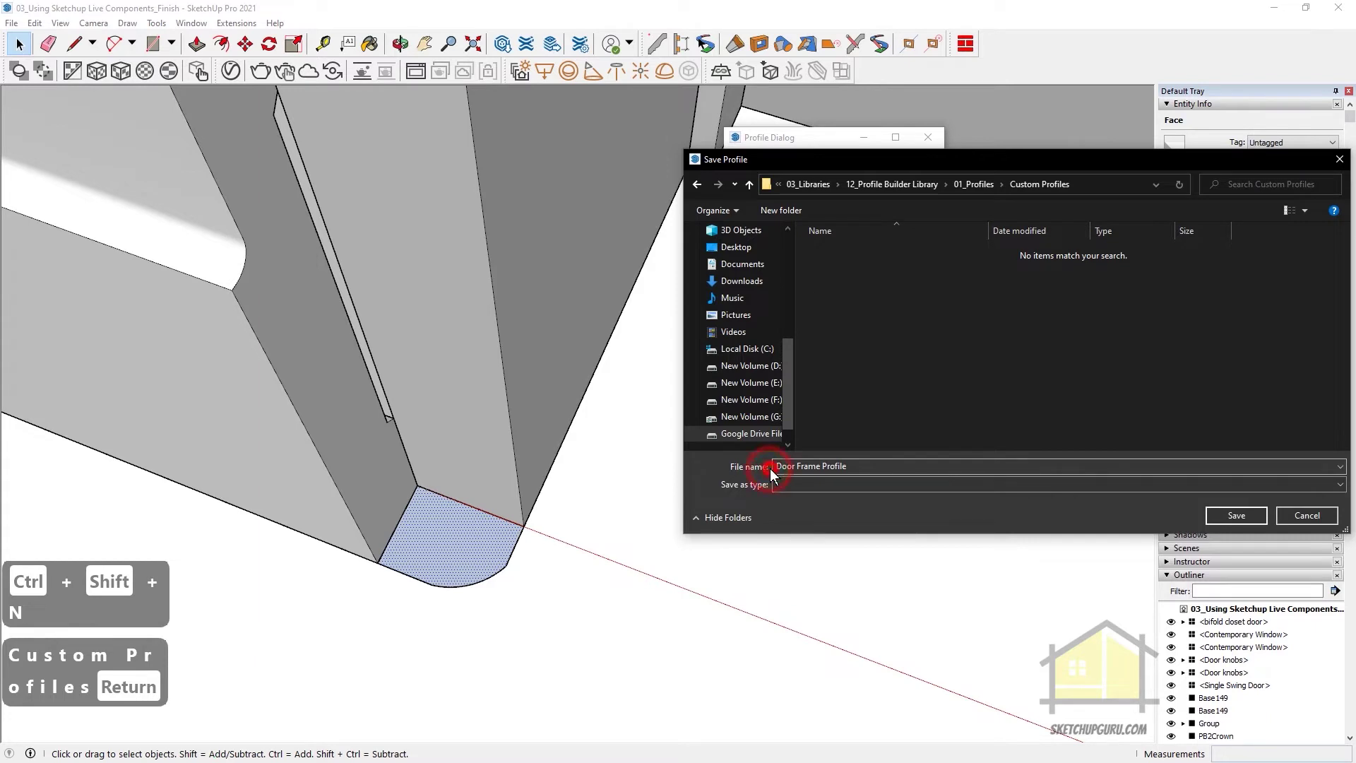
click(782, 467)
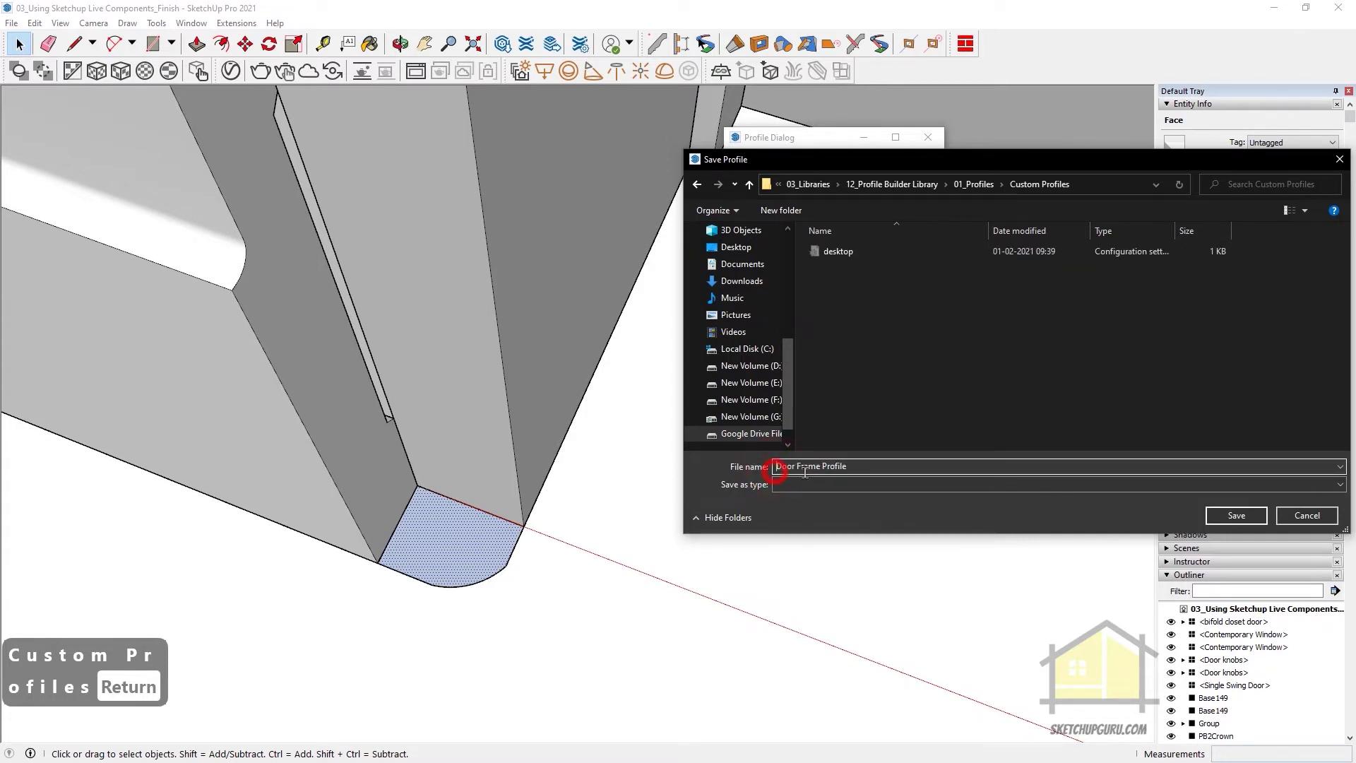
text(0)
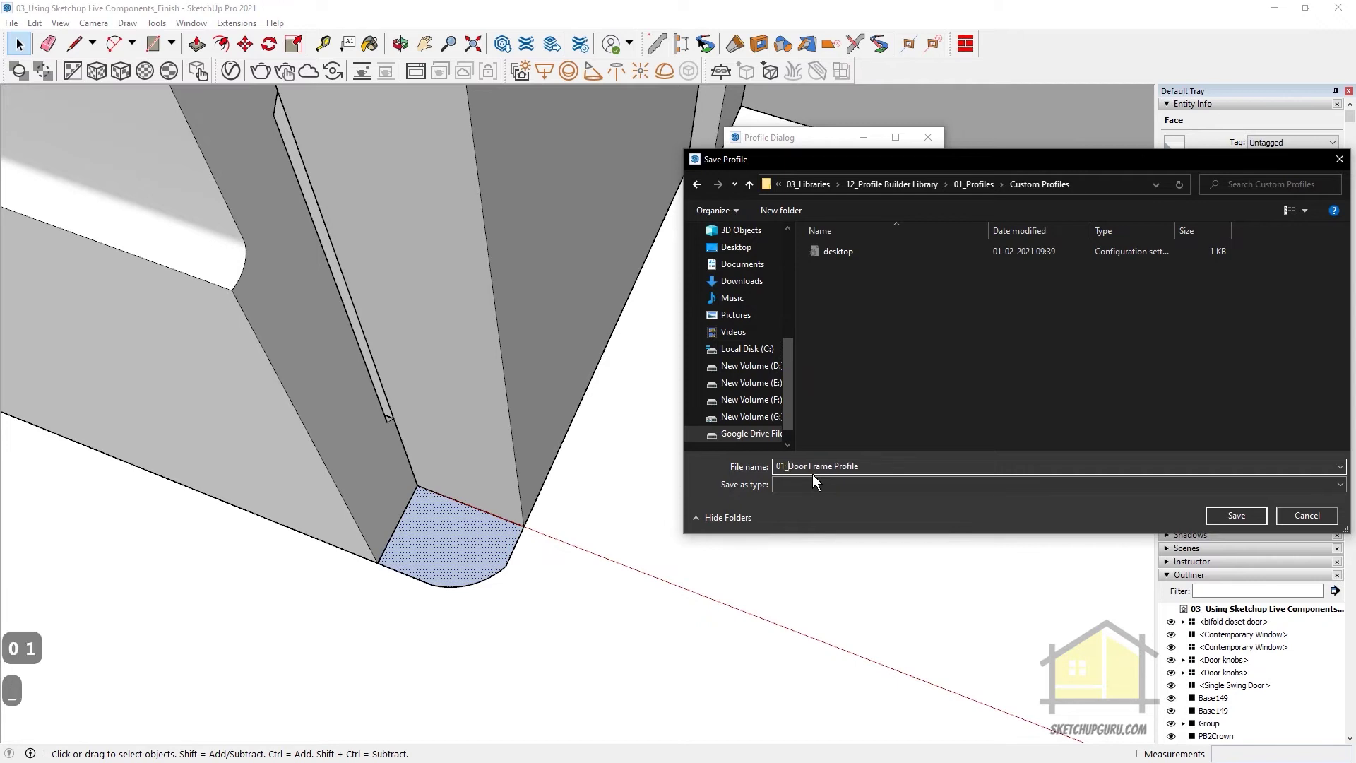
text(1_)
key(Tab)
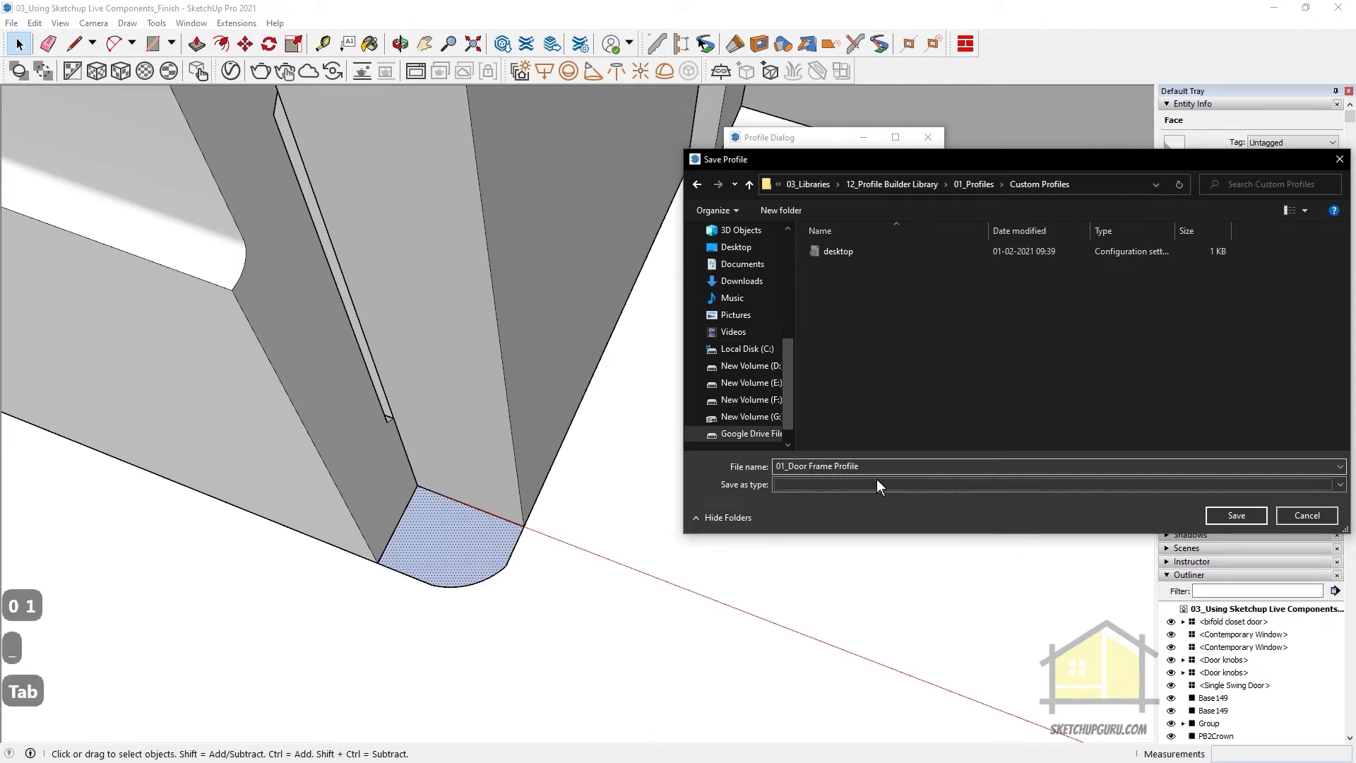
click(1235, 518)
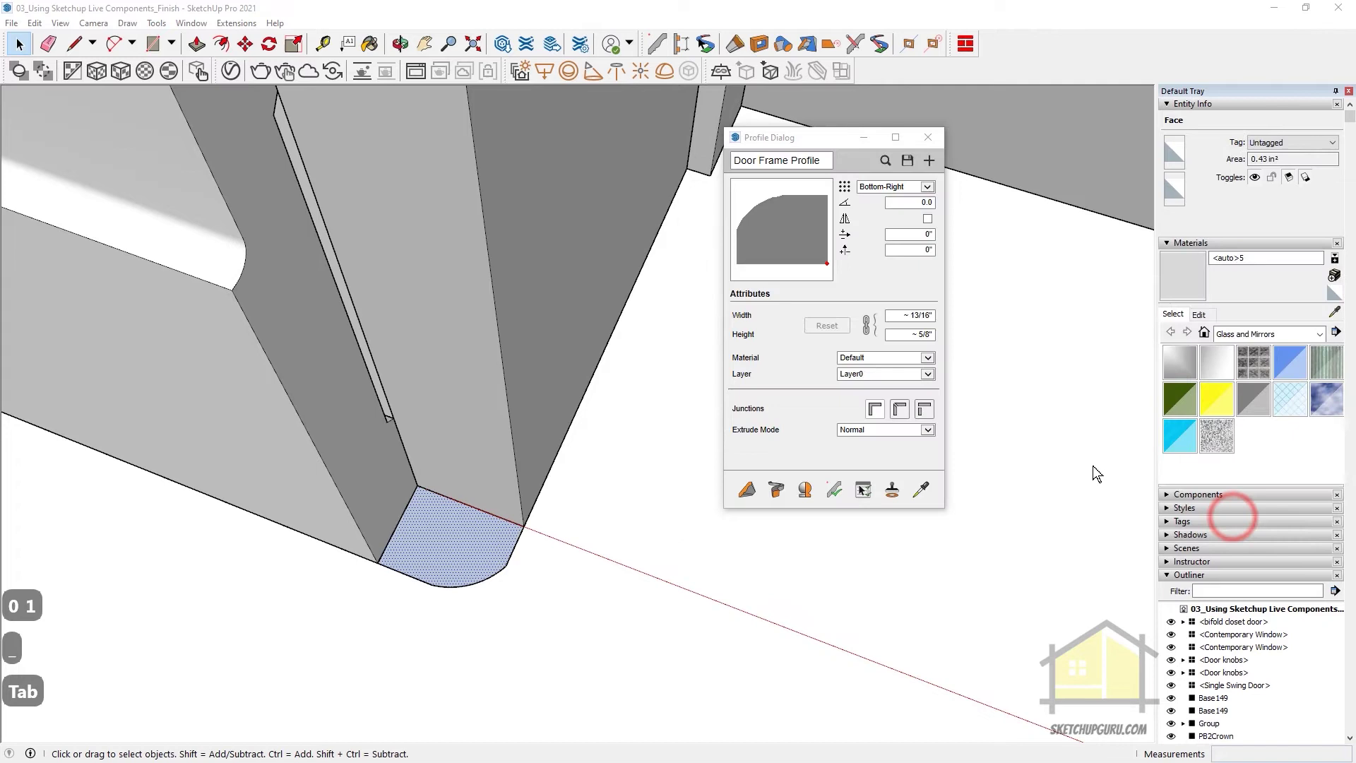
Start building the door frame profile from the door opening's bottom wall-side corner and rotate its section to 180 degrees
click(855, 356)
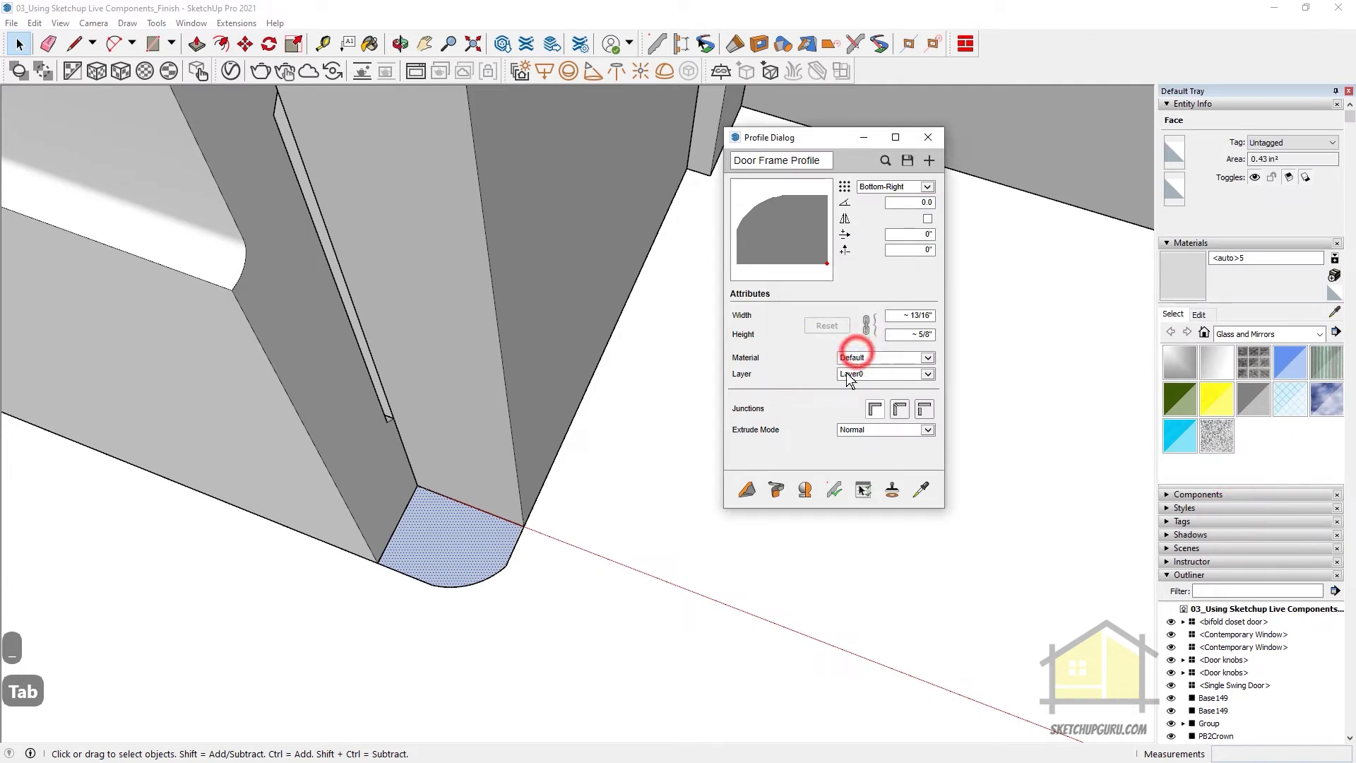
click(748, 489)
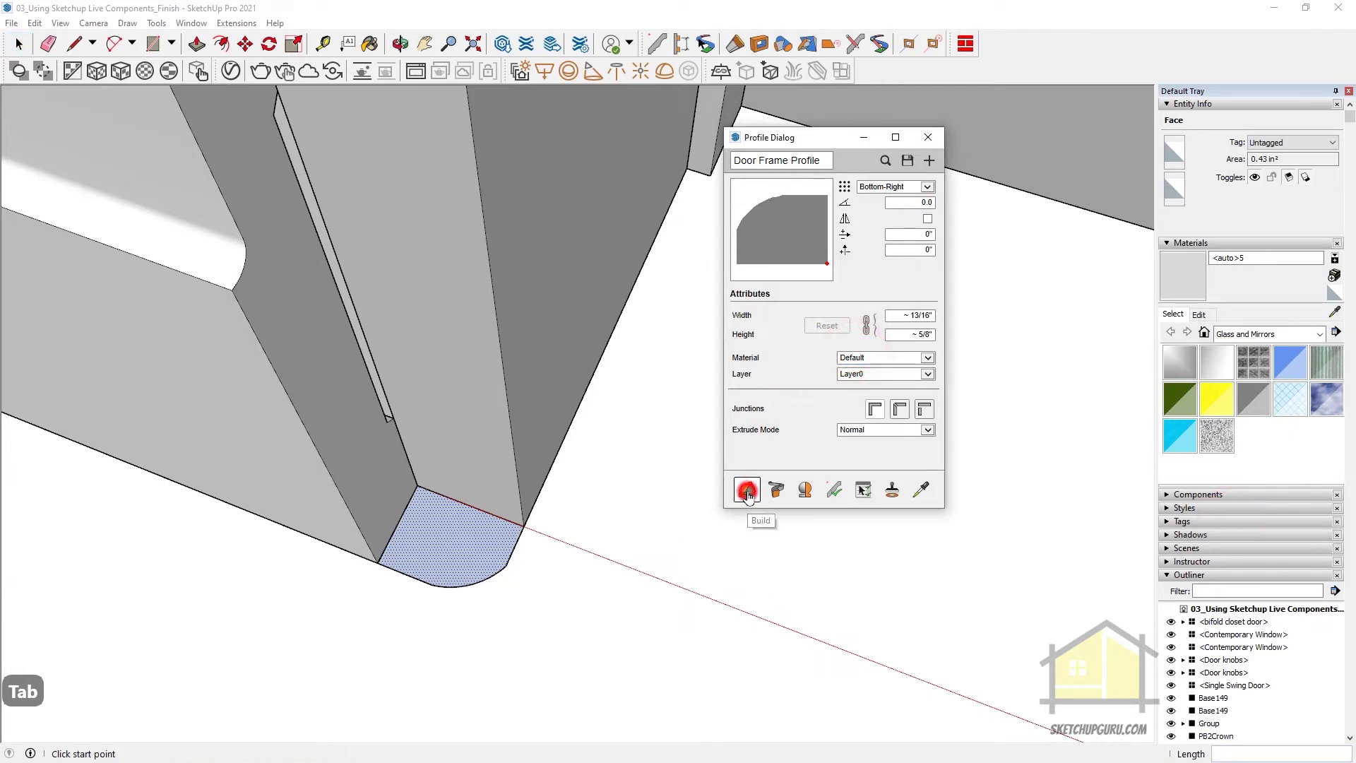
click(417, 486)
scroll(347, 275, down, 3)
scroll(346, 276, up, 3)
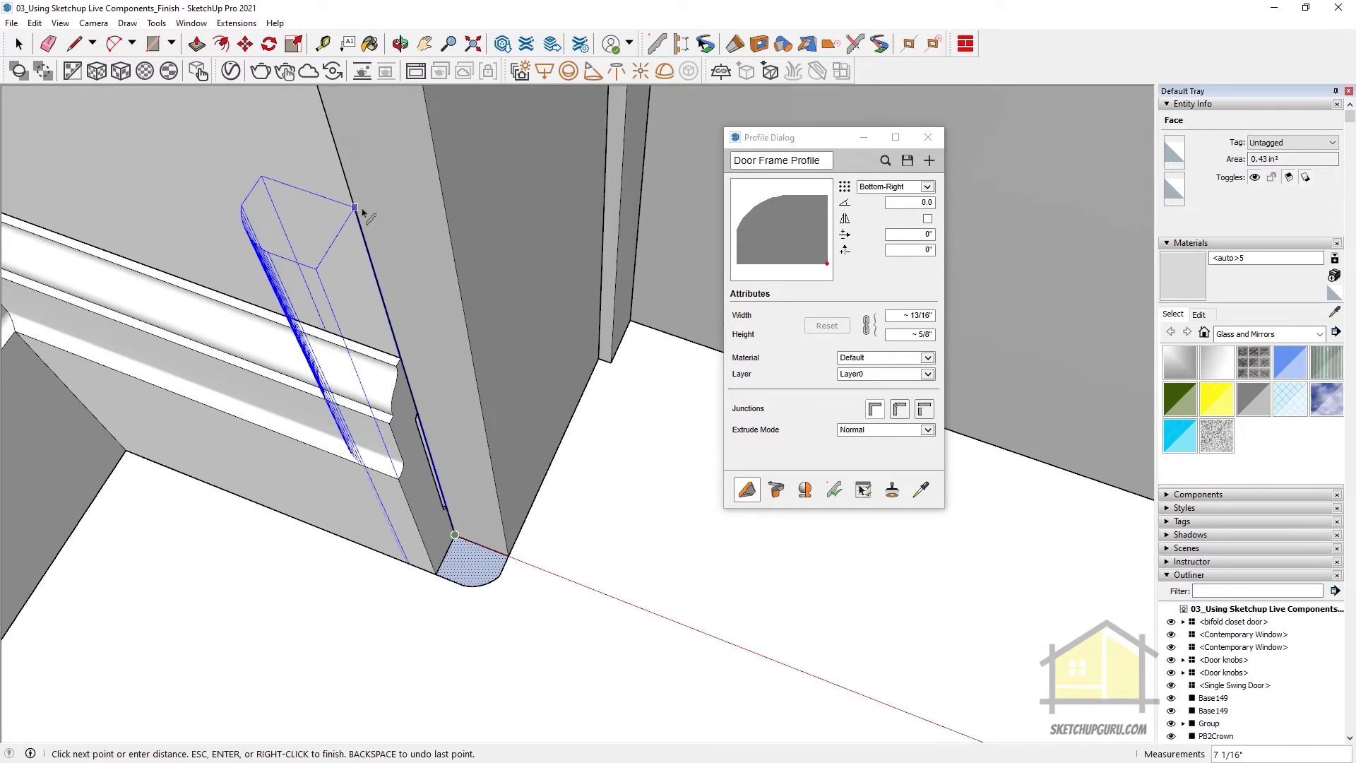
key(End)
key(End)
key(End)
key(End)
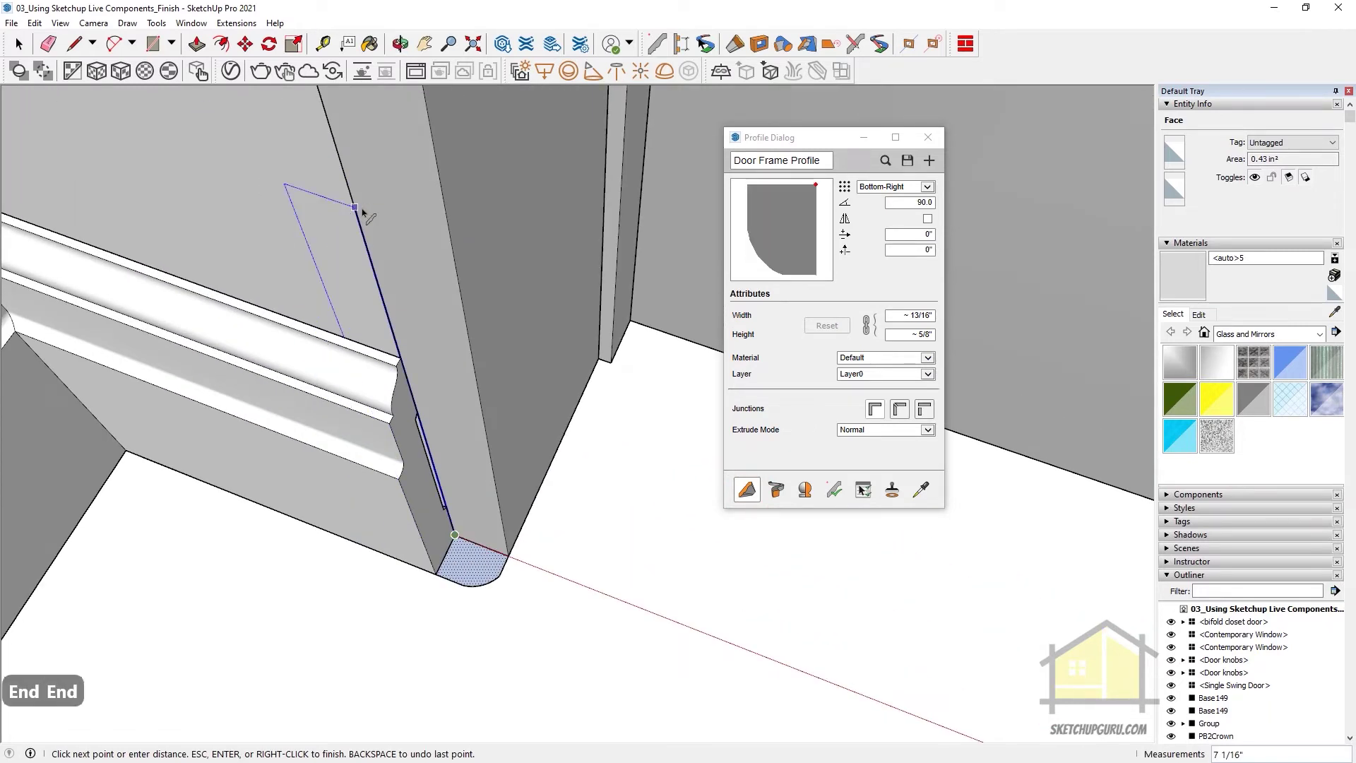
key(End)
key(End)
key(End)
key(End)
key(End)
key(End)
key(End)
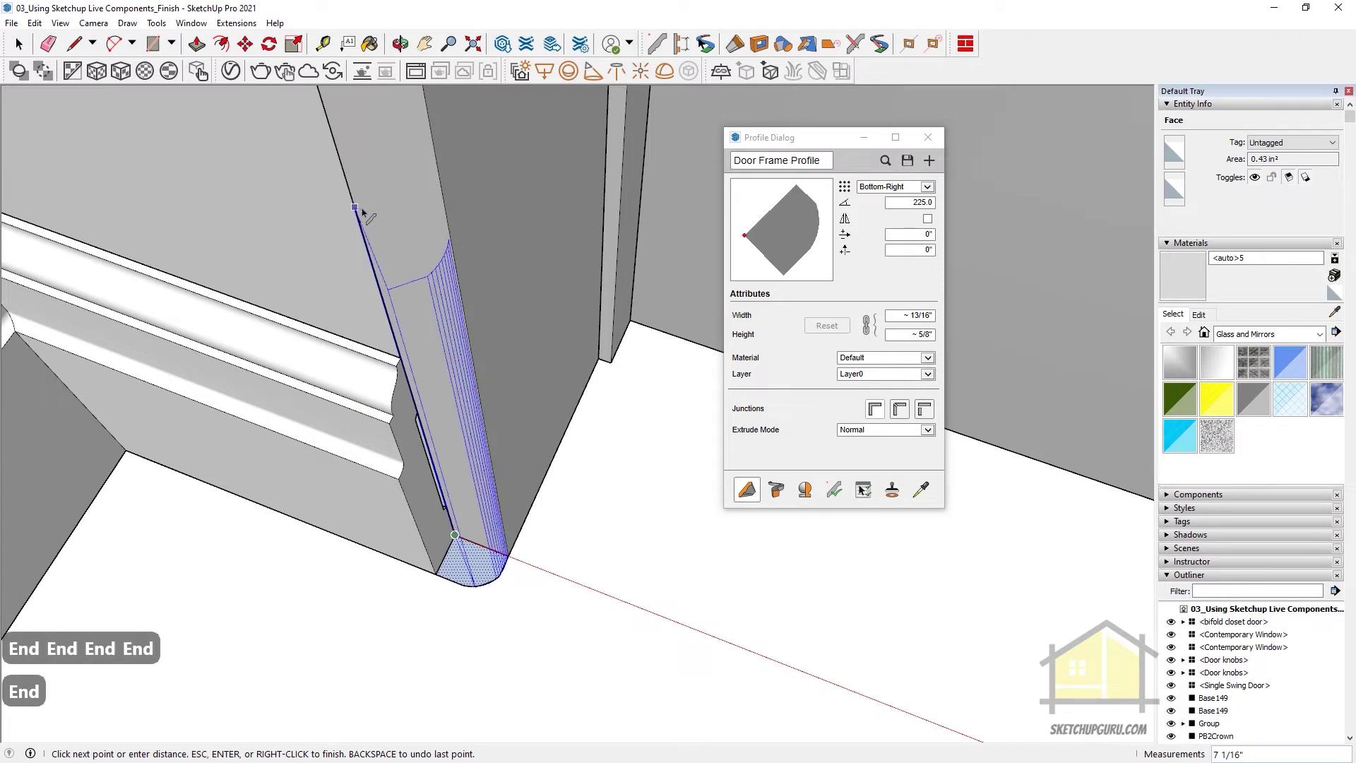
scroll(362, 212, down, 1)
key(End)
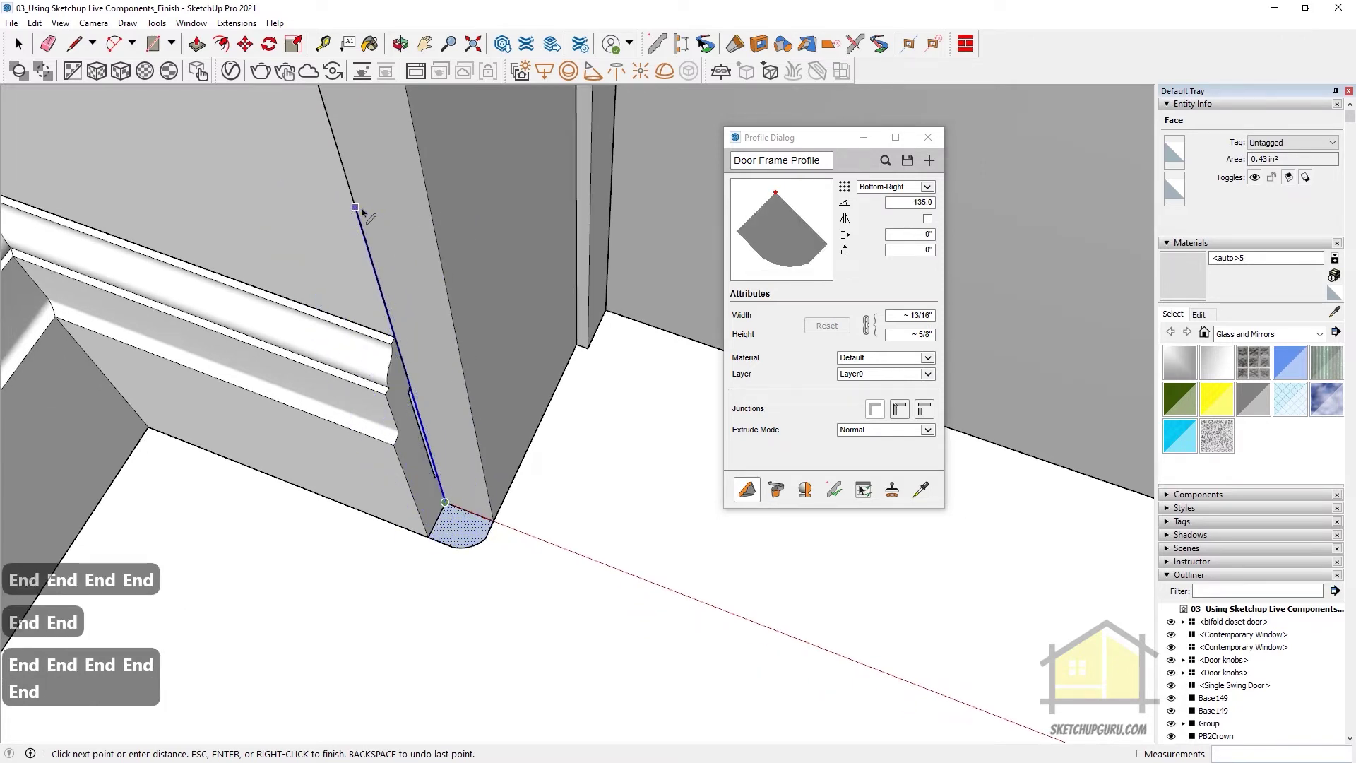
key(End)
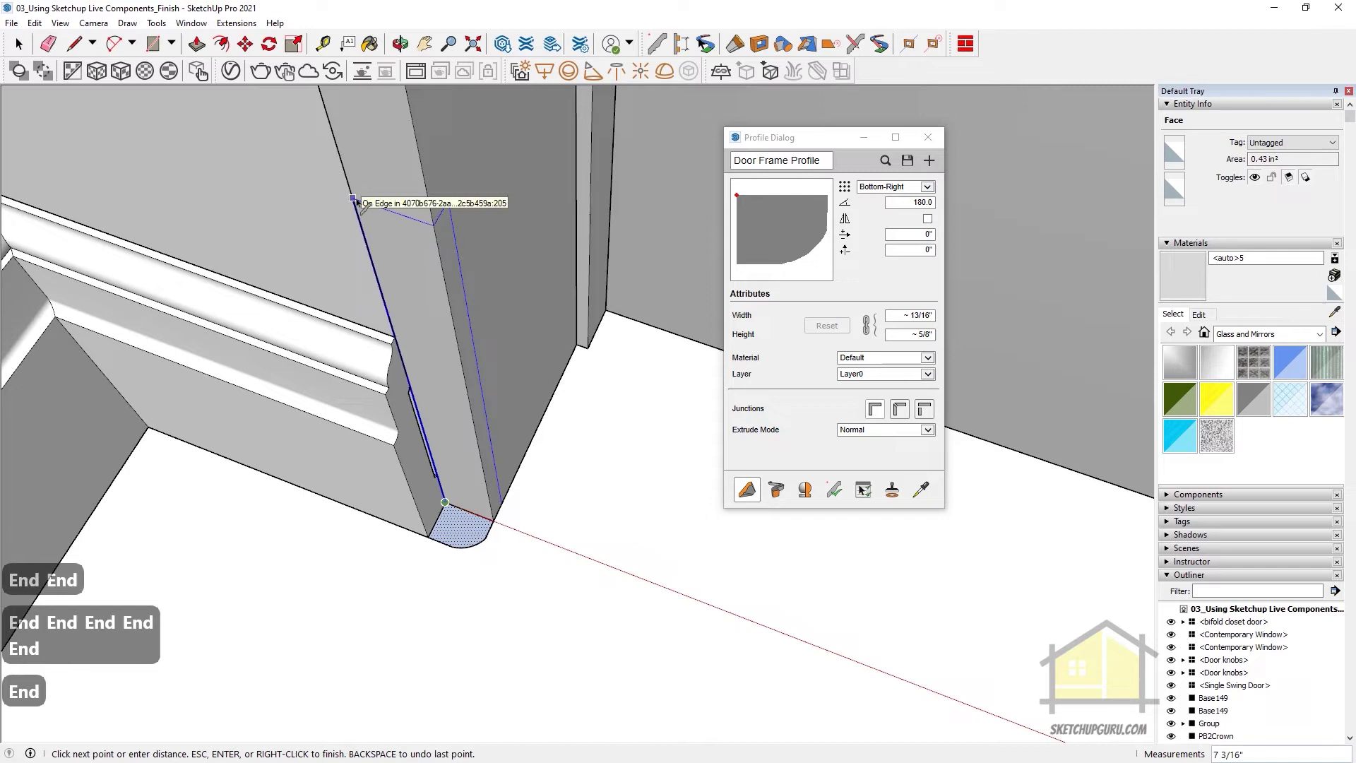
scroll(356, 205, down, 1)
Mirror the door frame profile and rotate its section to 360 degrees
click(928, 218)
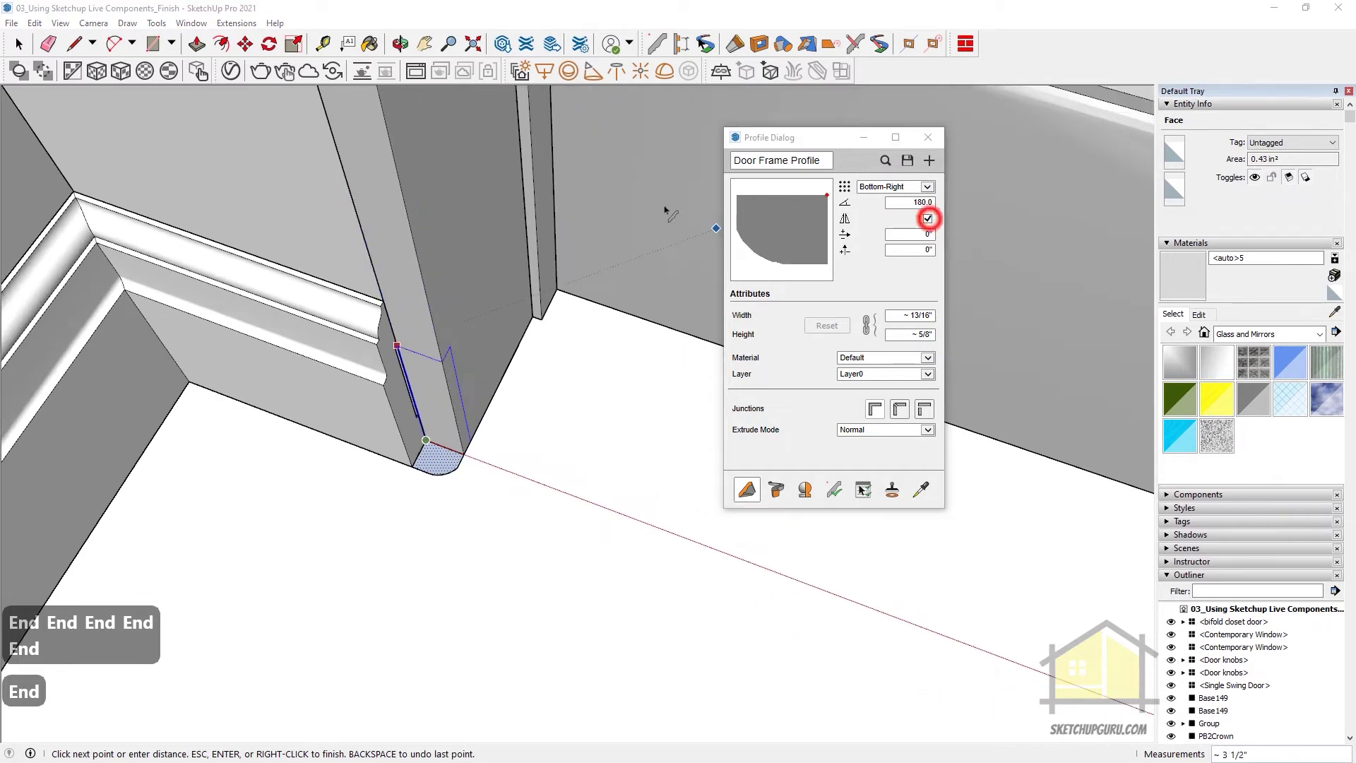
key(End)
key(End)
key(End)
key(End)
scroll(358, 206, down, 1)
scroll(359, 207, down, 1)
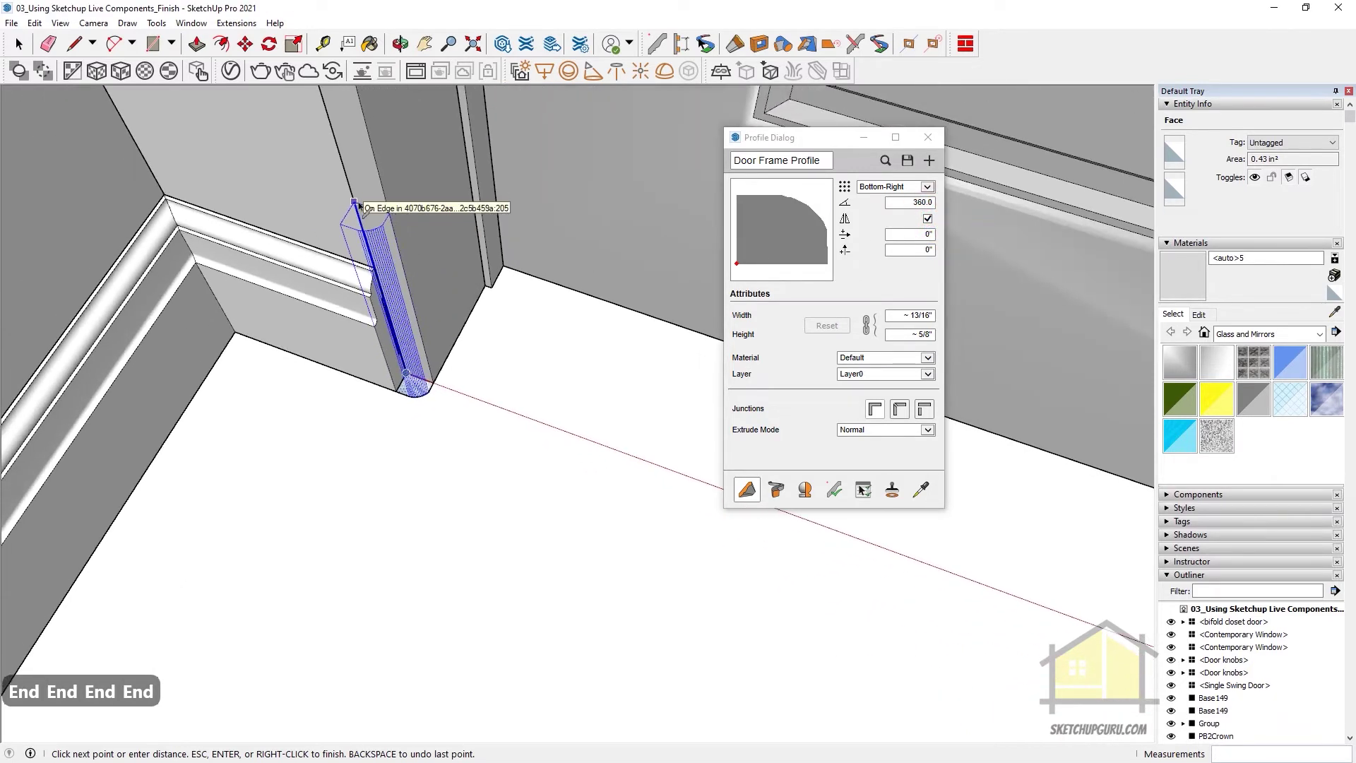
shift+middle_drag(359, 207, 356, 360)
scroll(356, 360, down, 1)
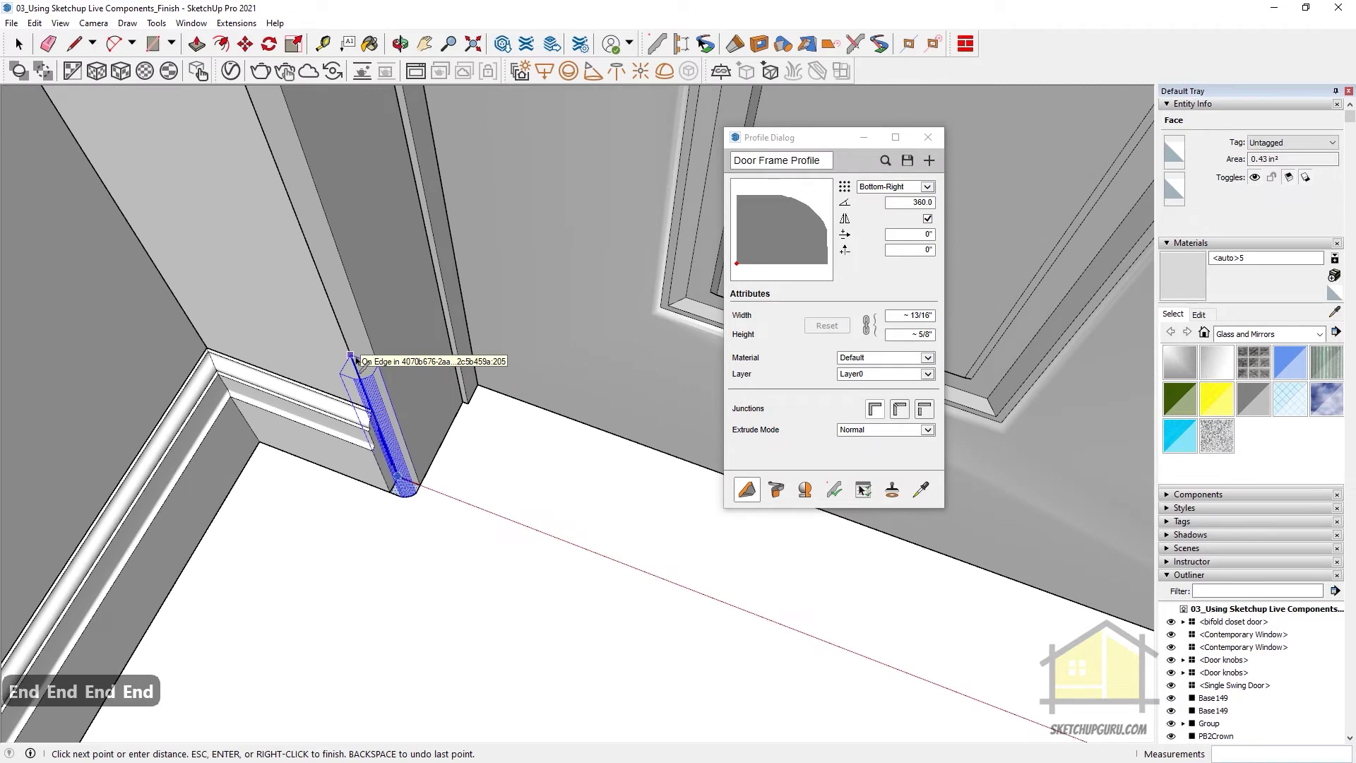
Cycle through the profile's placement points and return to Bottom-Right
scroll(356, 358, up, 2)
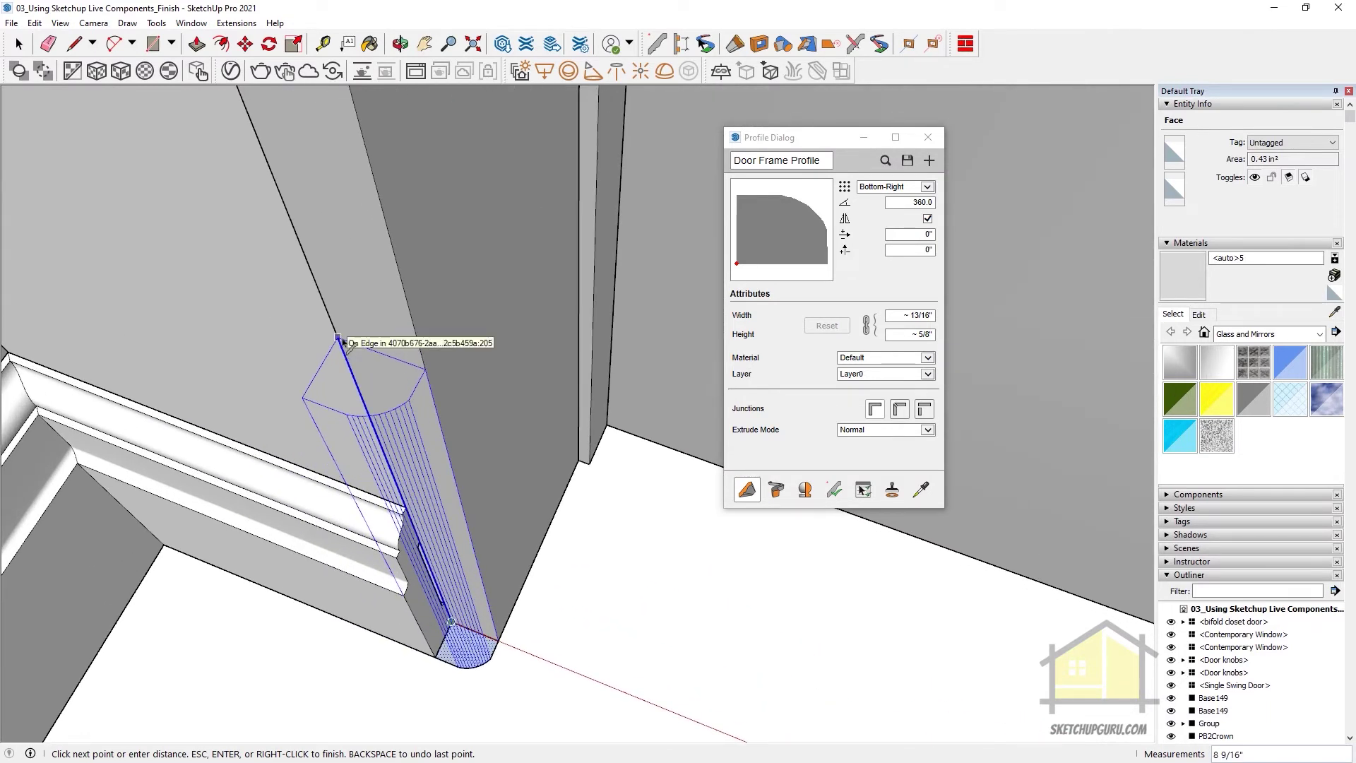
key(Home)
key(Home)
key(Home)
key(Home)
key(Home)
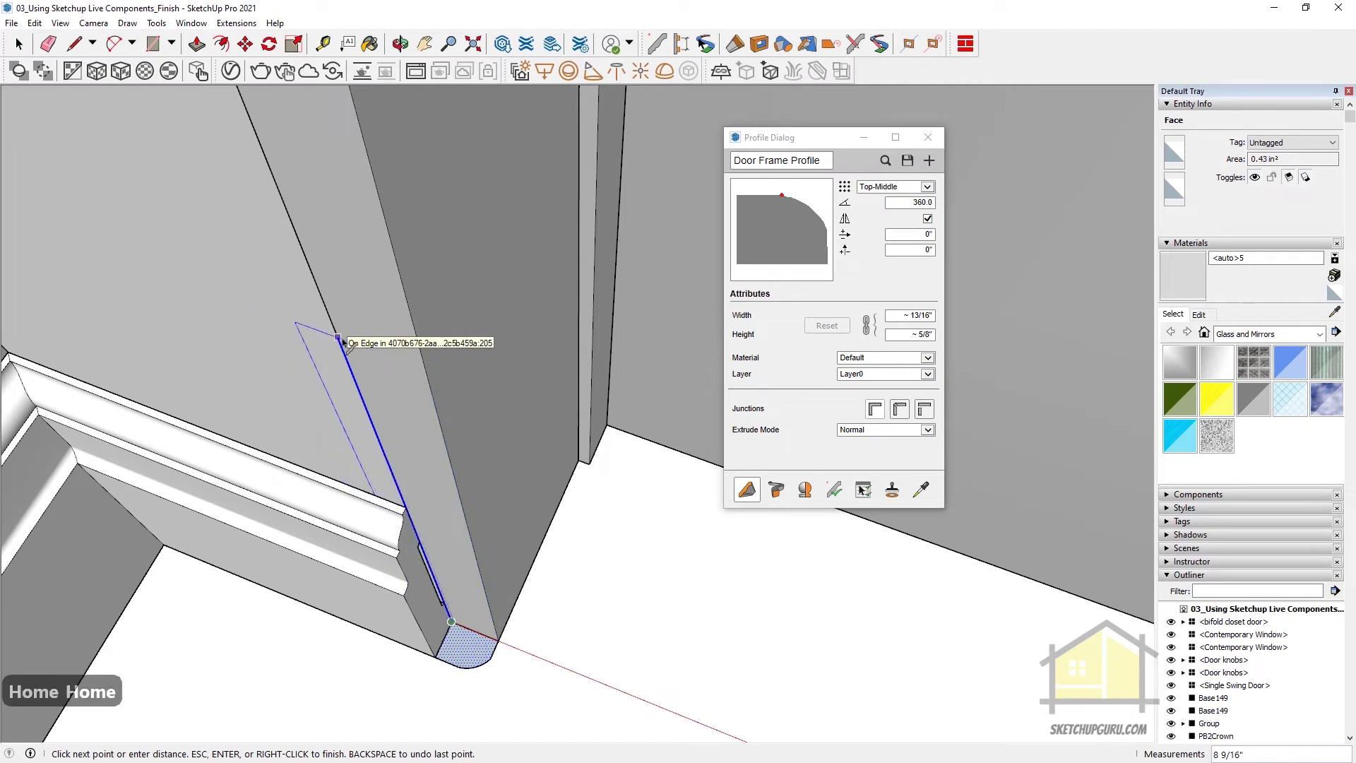
key(Home)
key(Home)
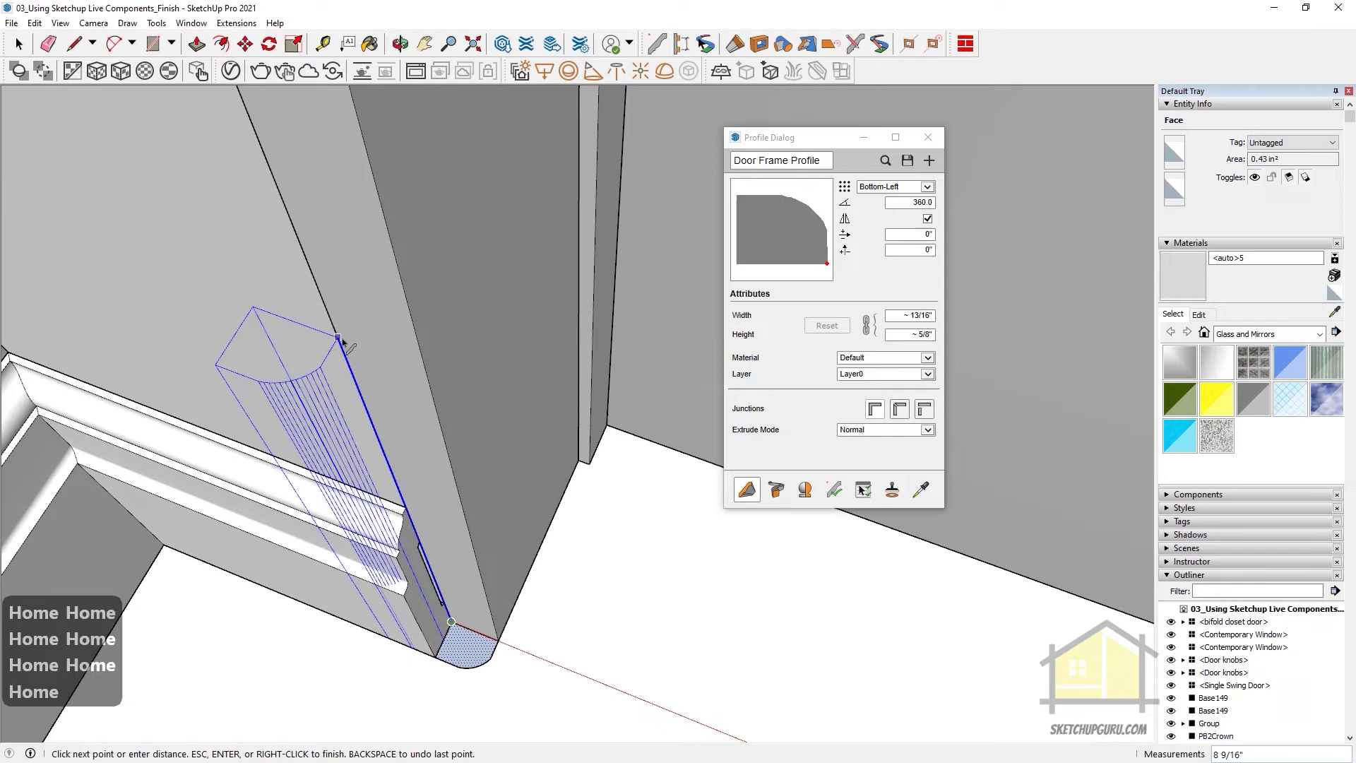
key(Home)
key(Home)
Run the door frame profile up the side of the door opening to its upper corner
scroll(346, 361, down, 5)
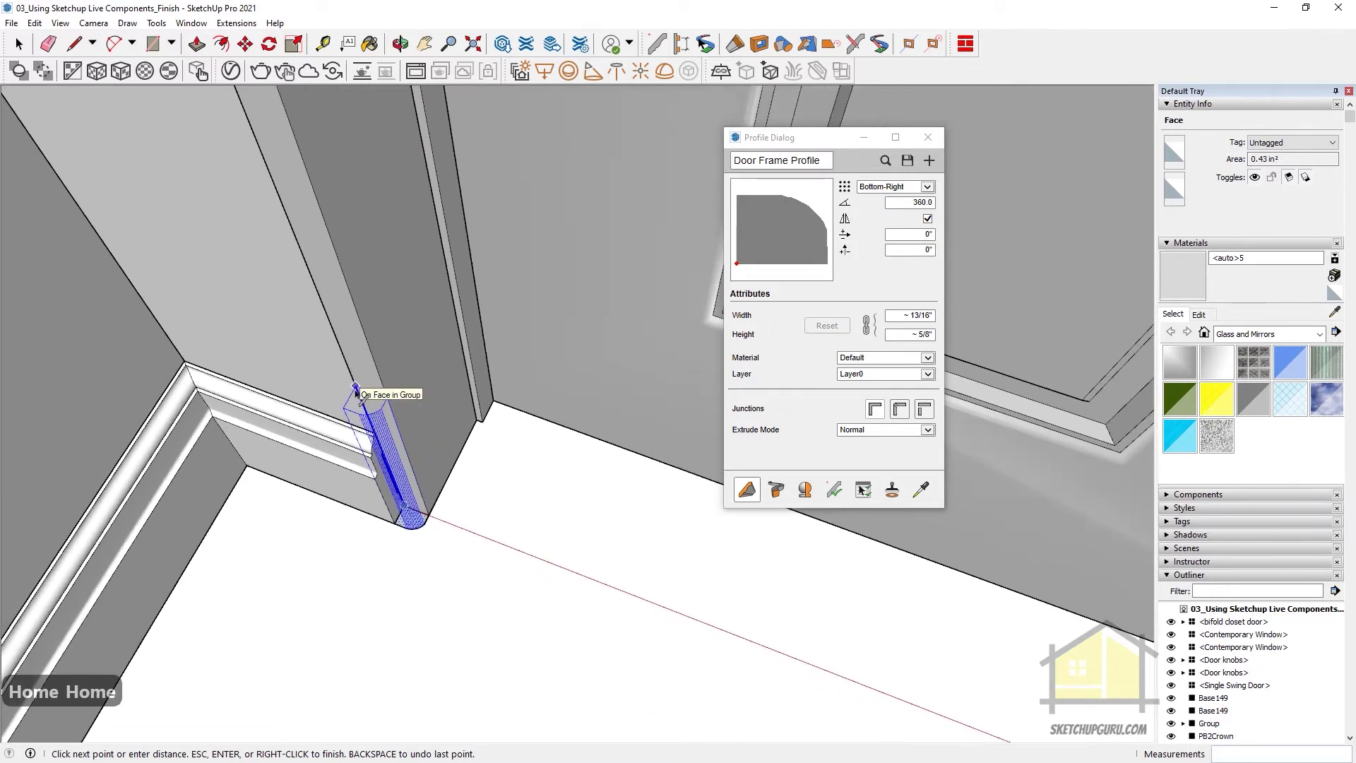
scroll(356, 390, down, 5)
scroll(350, 380, up, 4)
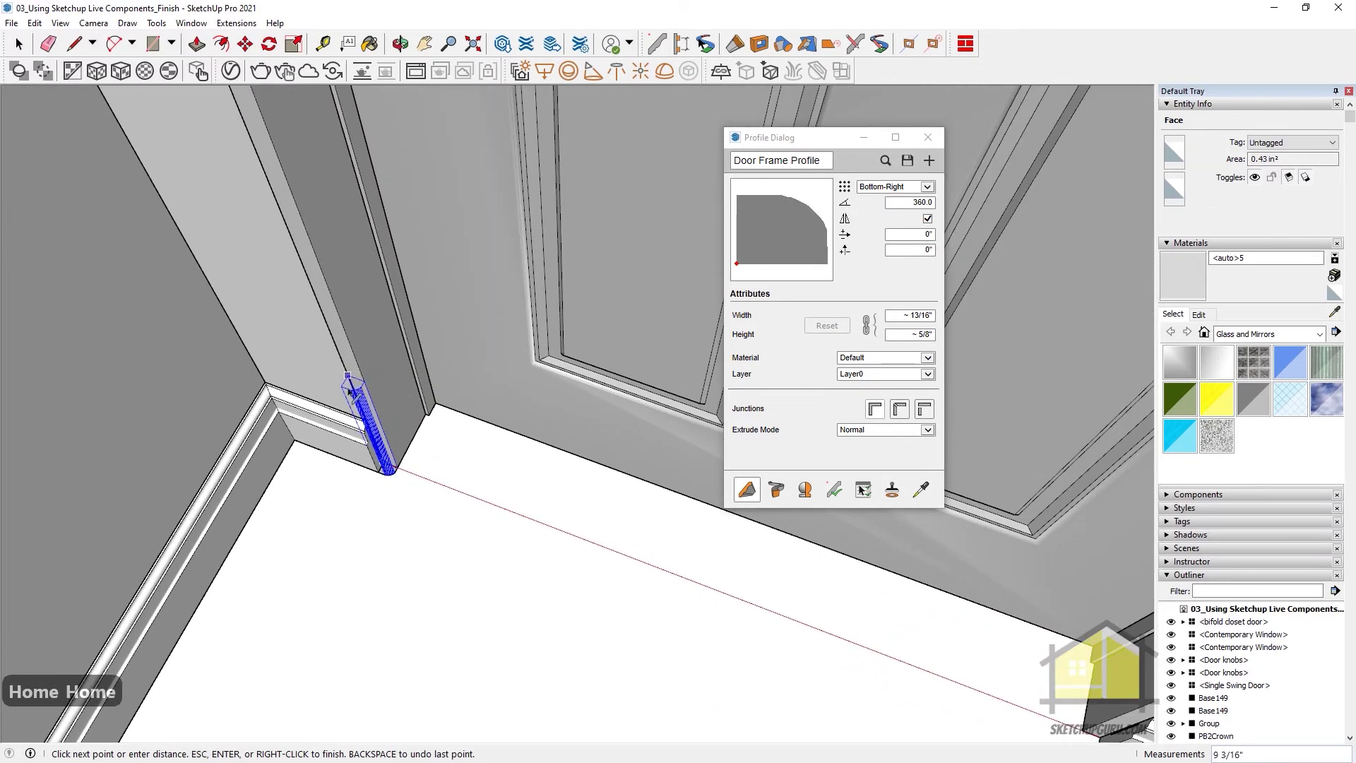
scroll(348, 388, down, 6)
scroll(272, 198, up, 3)
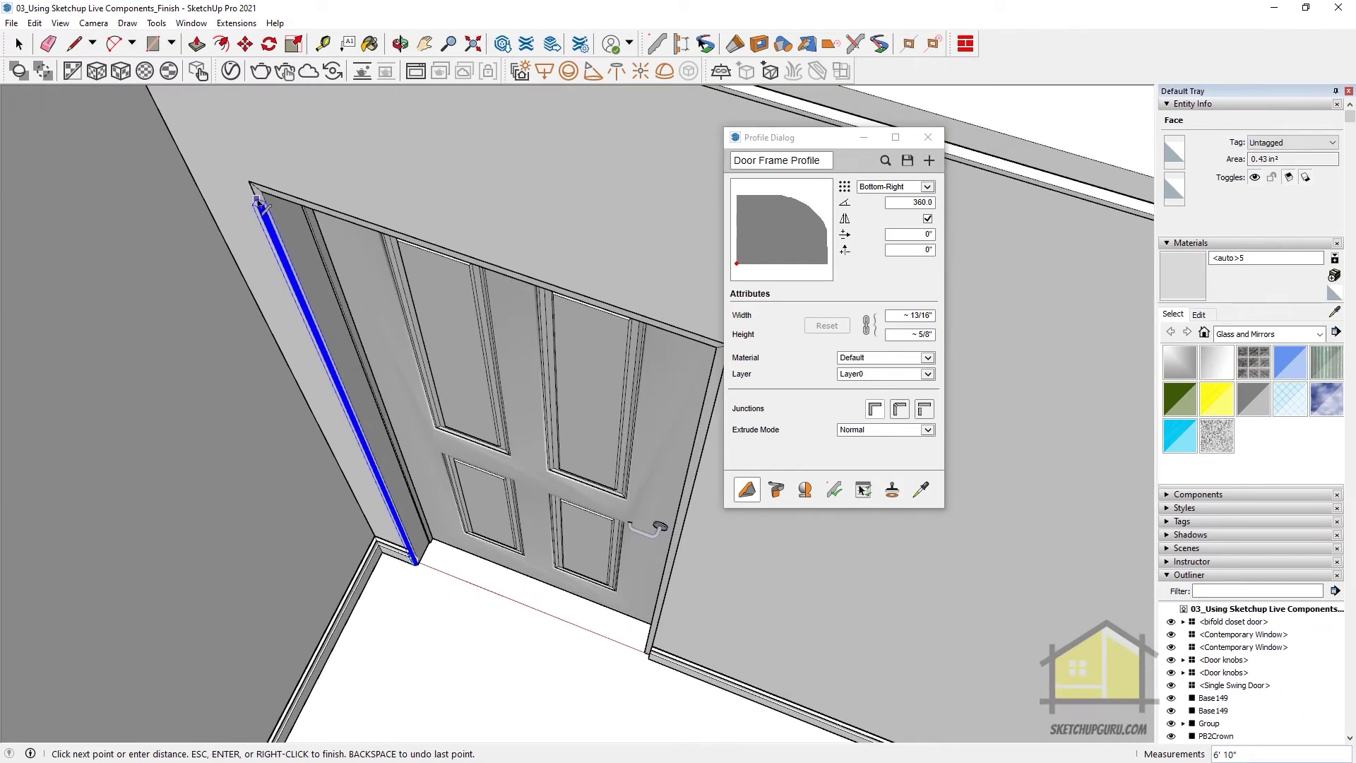
scroll(262, 203, up, 5)
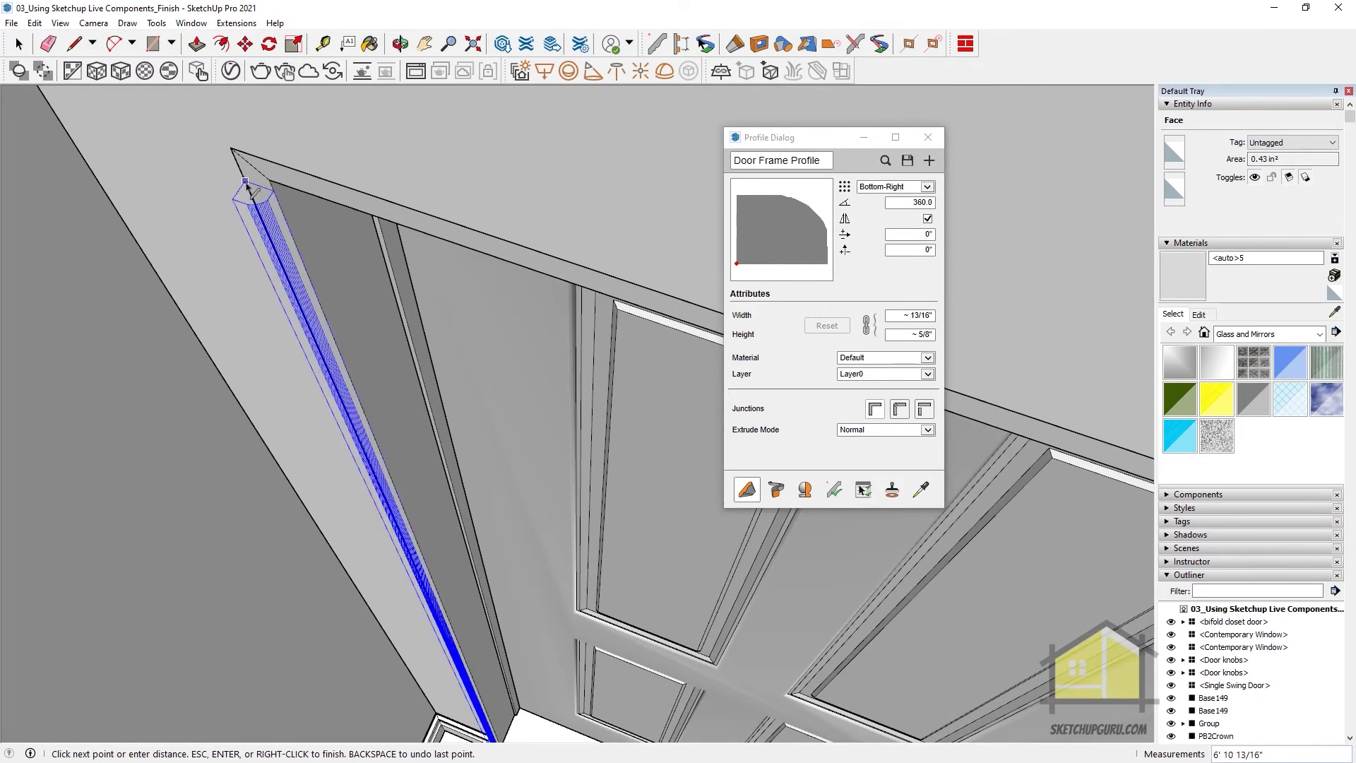
click(232, 150)
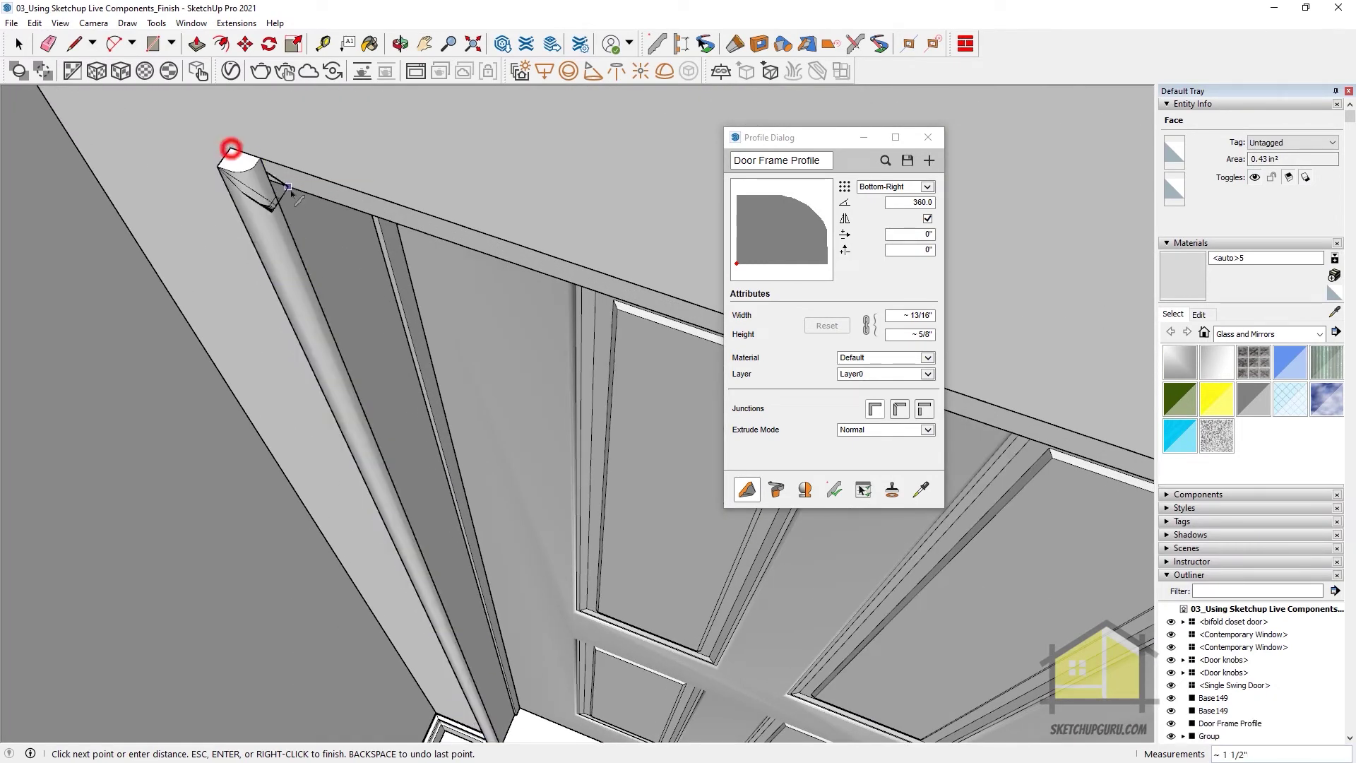
Continue the trim across the top of the door opening and down the opposite side to the floor, then finish the run
scroll(448, 311, down, 8)
scroll(566, 286, up, 3)
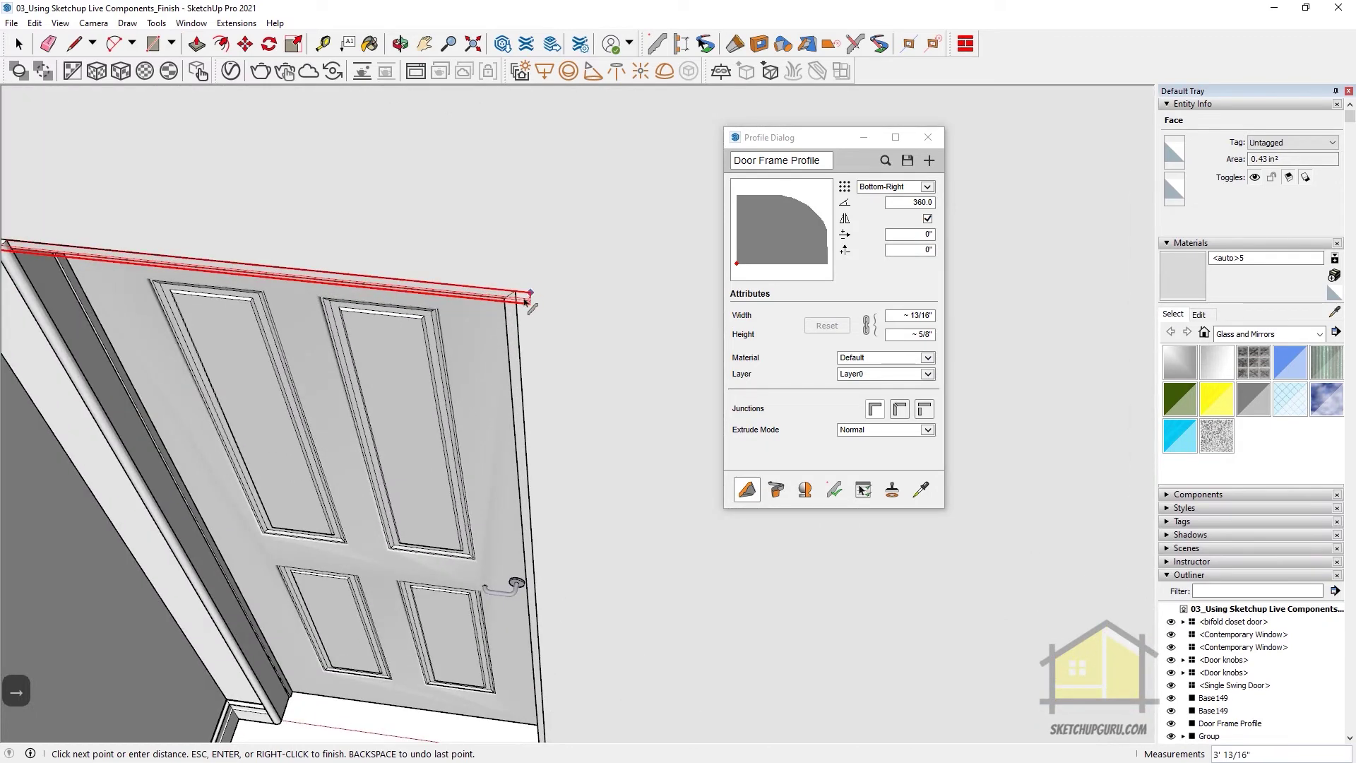
click(516, 295)
middle_drag(545, 520, 506, 471)
scroll(520, 623, up, 4)
click(534, 609)
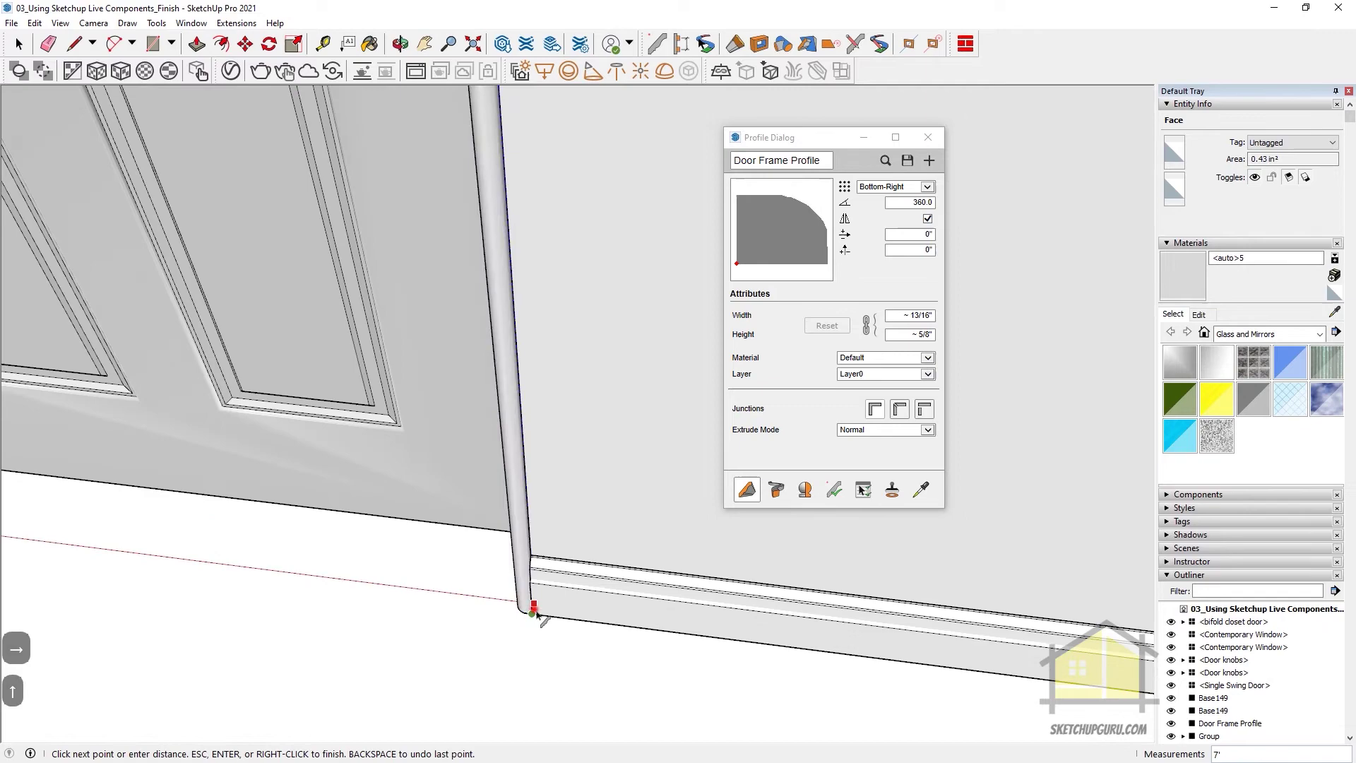
middle_drag(534, 609, 537, 368)
scroll(535, 365, down, 3)
scroll(498, 449, down, 3)
middle_drag(384, 469, 306, 544)
scroll(306, 545, up, 3)
key(space)
Edit the baseboard beside the bifold closet door, push its end face back from the opening and leave the group
middle_drag(327, 346, 205, 469)
key(Escape)
scroll(353, 318, up, 5)
scroll(205, 470, down, 3)
middle_drag(578, 430, 305, 393)
scroll(306, 402, up, 6)
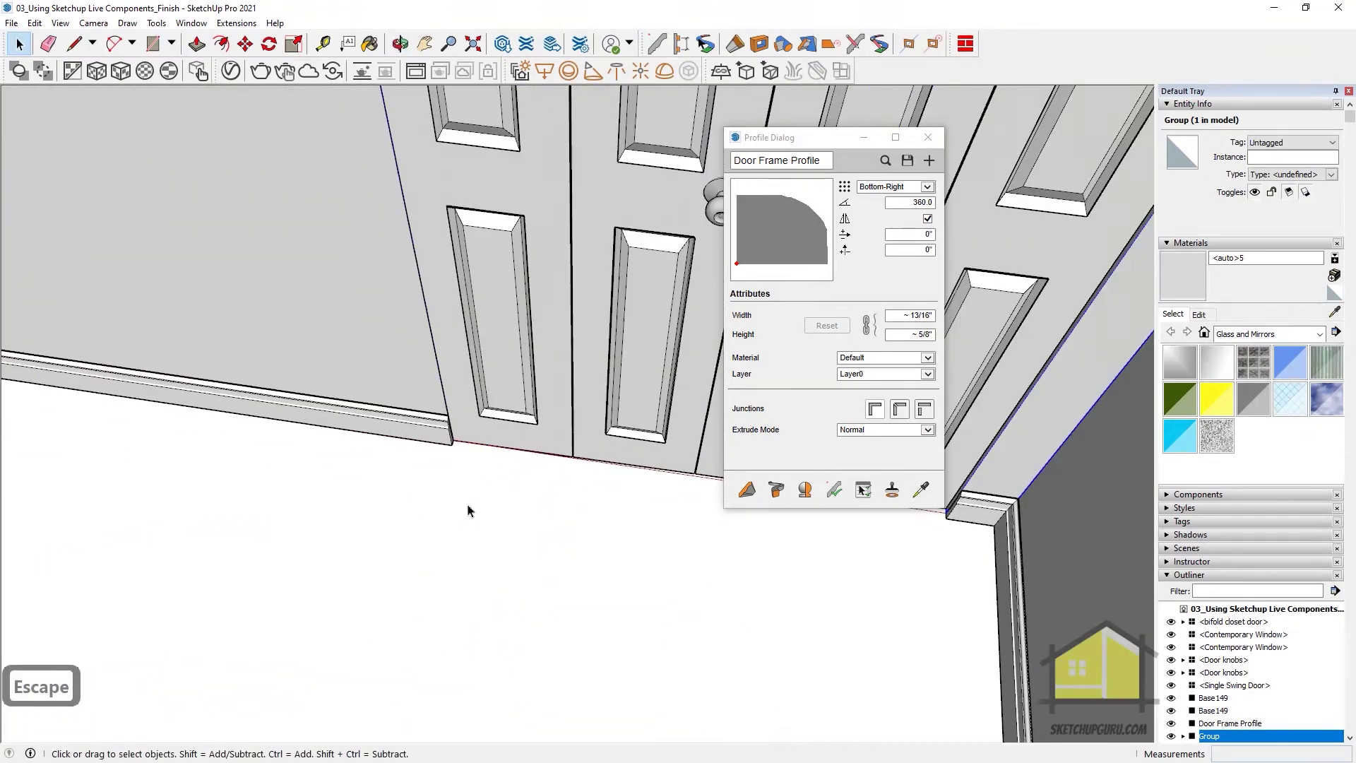
middle_drag(487, 424, 498, 527)
double_click(497, 527)
key(bracketleft)
key(p)
click(495, 521)
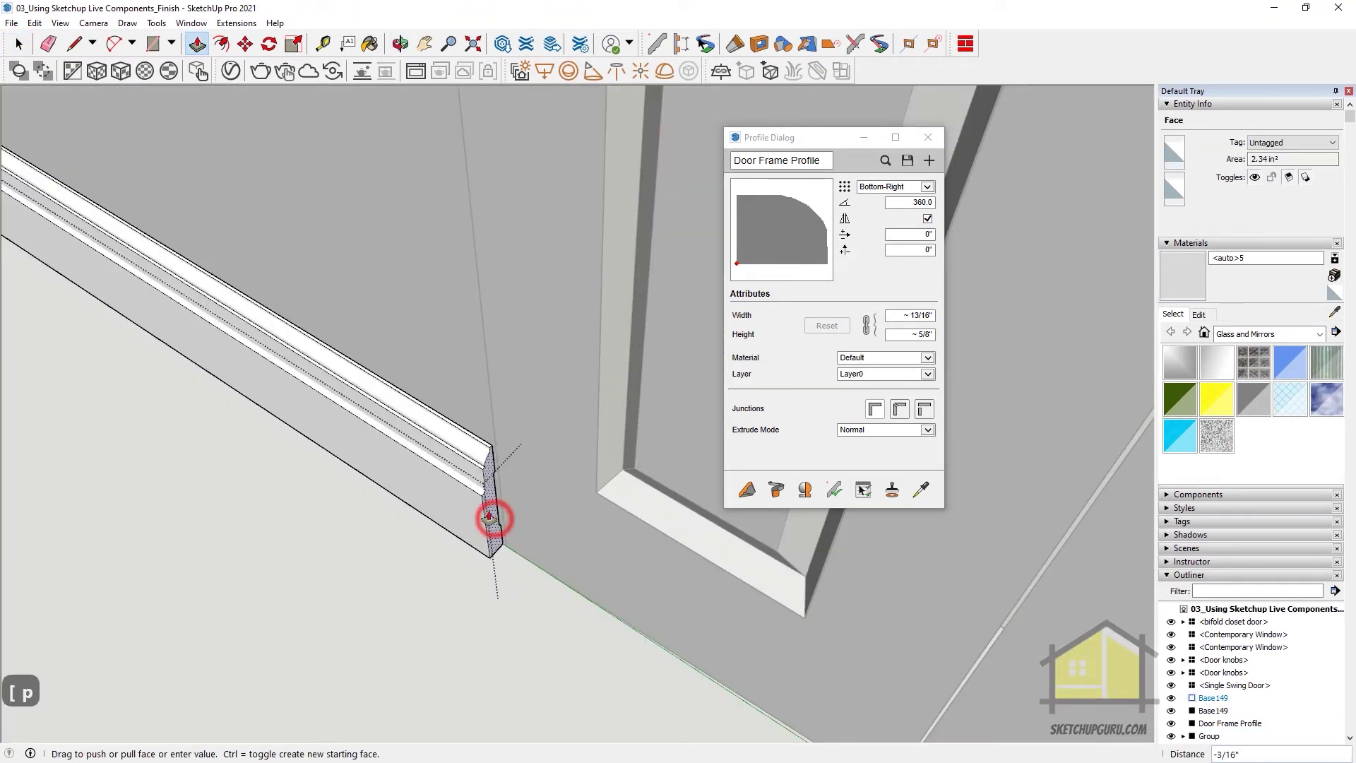
click(426, 459)
middle_drag(426, 460, 494, 510)
scroll(493, 510, down, 5)
key(Escape)
key(Escape)
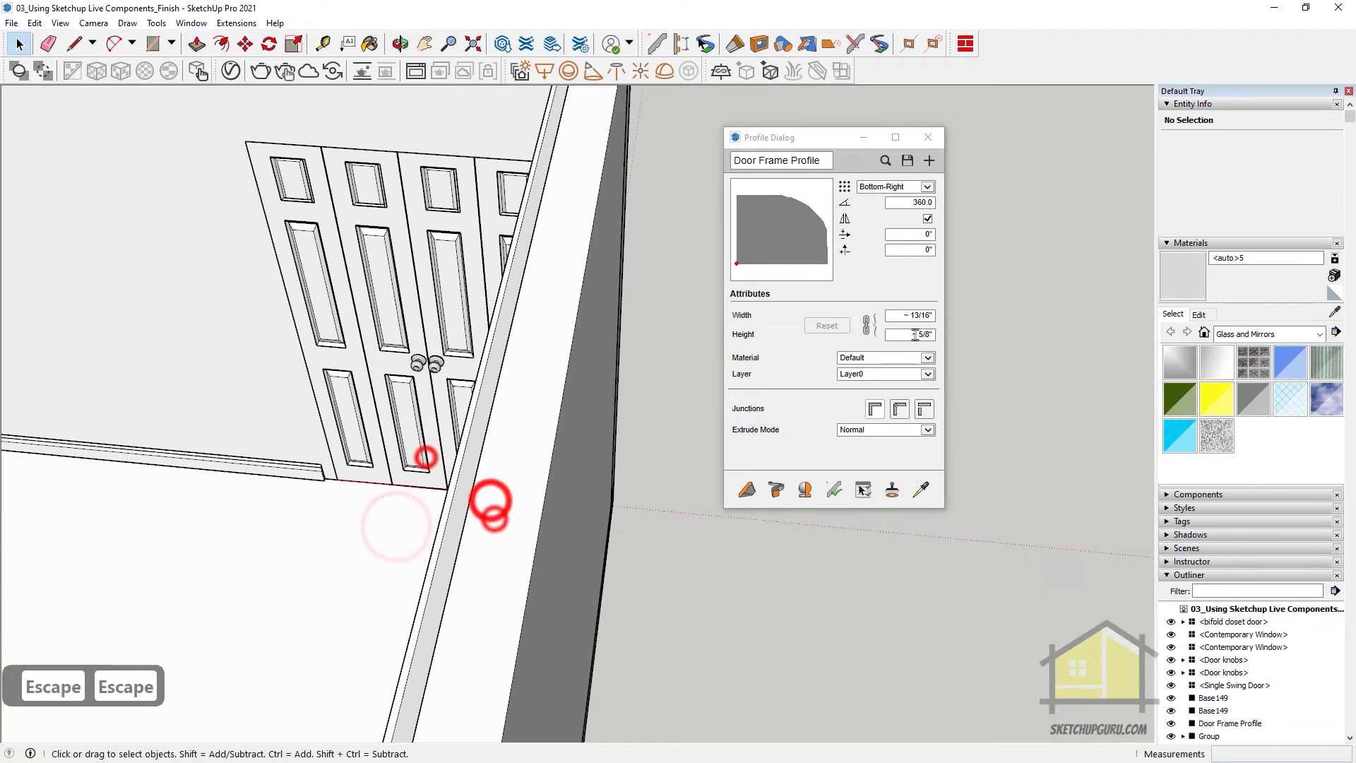
Start a run of the Door Frame Profile at the floor beside the bifold closet door and take it up to the door's upper corner
click(749, 489)
scroll(333, 485, up, 5)
click(274, 454)
scroll(221, 283, down, 1)
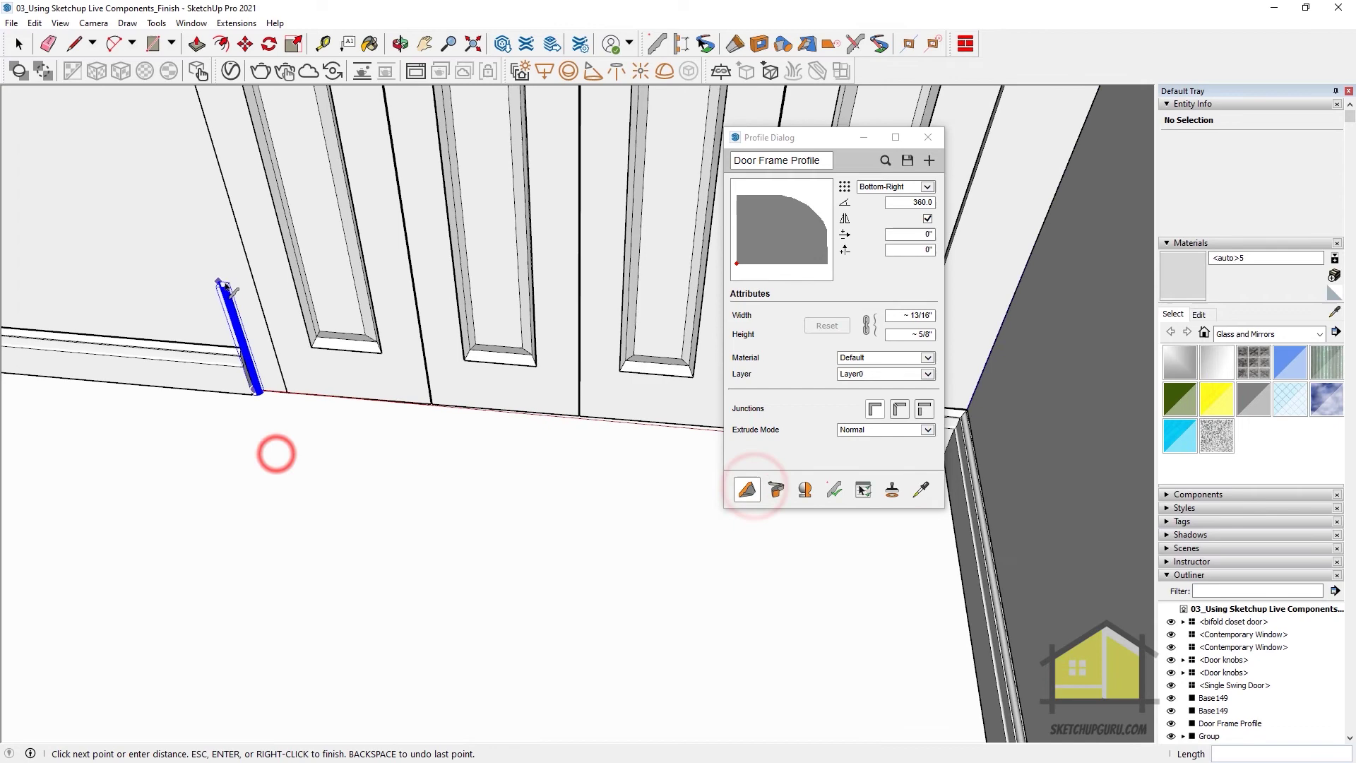
shift+middle_drag(224, 282, 292, 477)
scroll(254, 381, down, 3)
shift+middle_drag(225, 304, 339, 463)
scroll(322, 477, down, 2)
scroll(325, 484, up, 2)
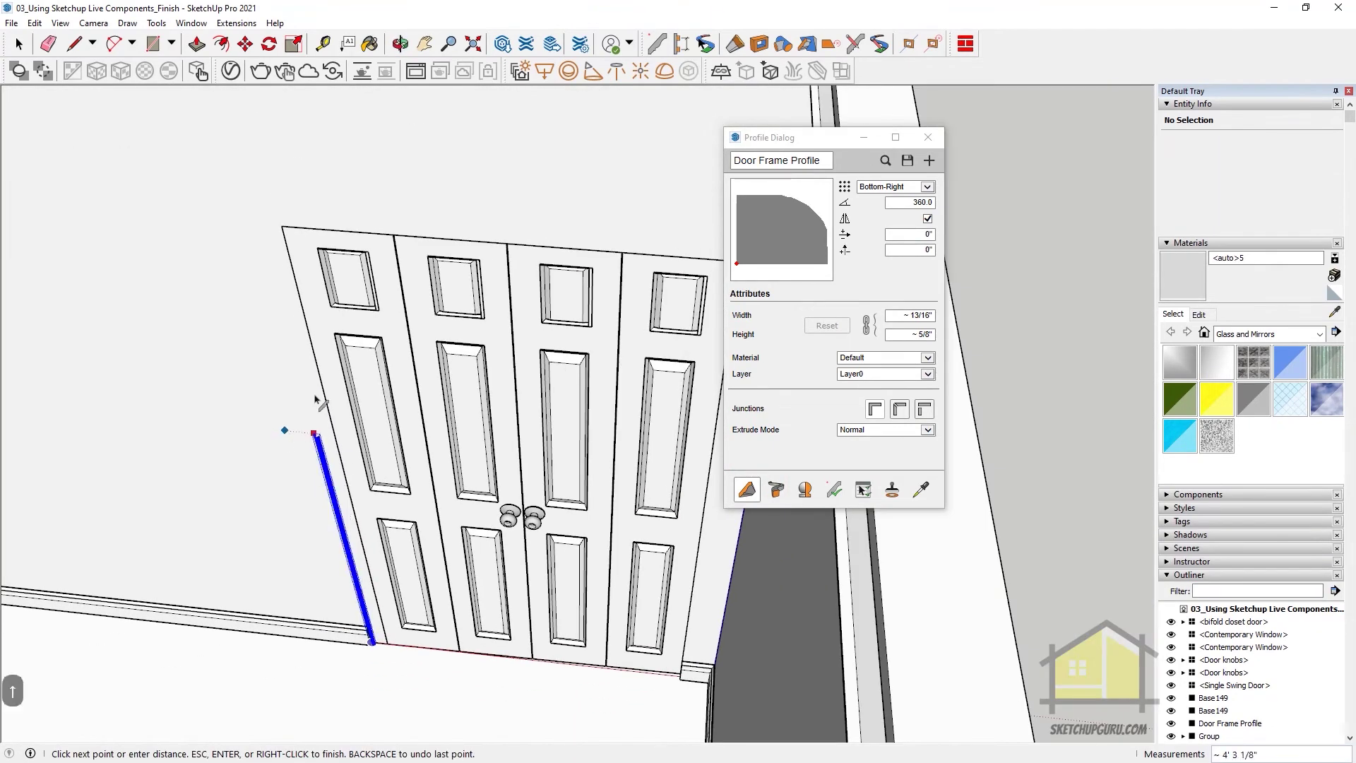
click(282, 227)
Continue the trim across the top of the bifold closet door and down its other side to the floor, then finish the run
middle_drag(279, 228, 470, 238)
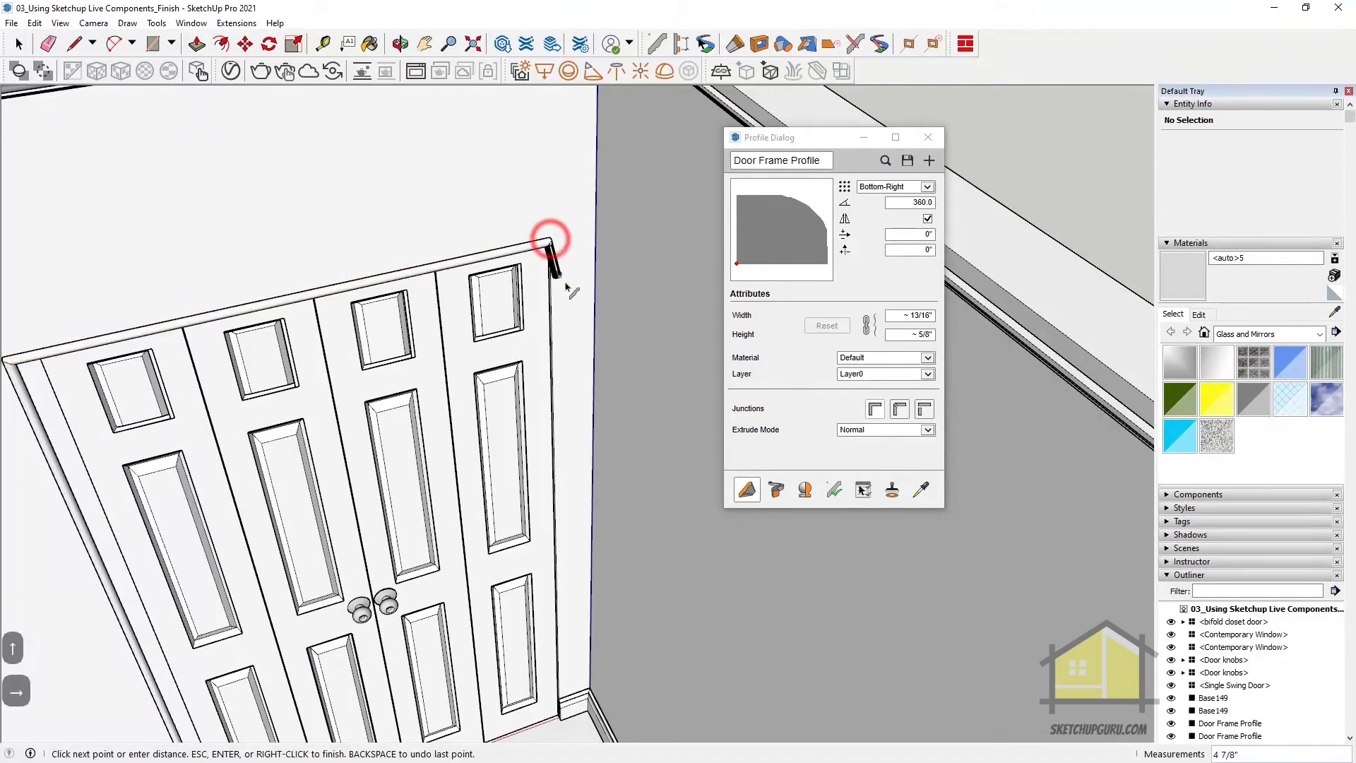
scroll(553, 236, up, 3)
click(542, 267)
scroll(536, 387, down, 3)
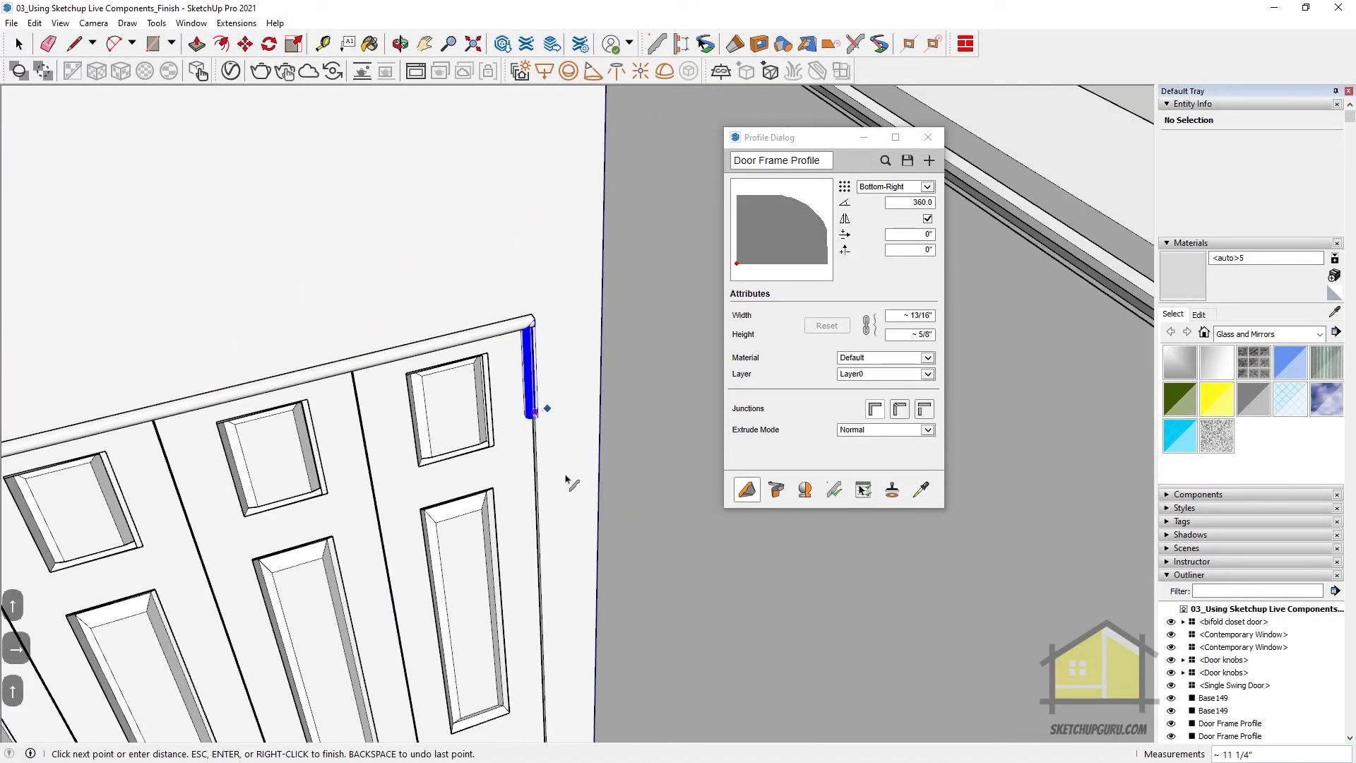
shift+middle_drag(570, 523, 395, 102)
scroll(477, 654, up, 2)
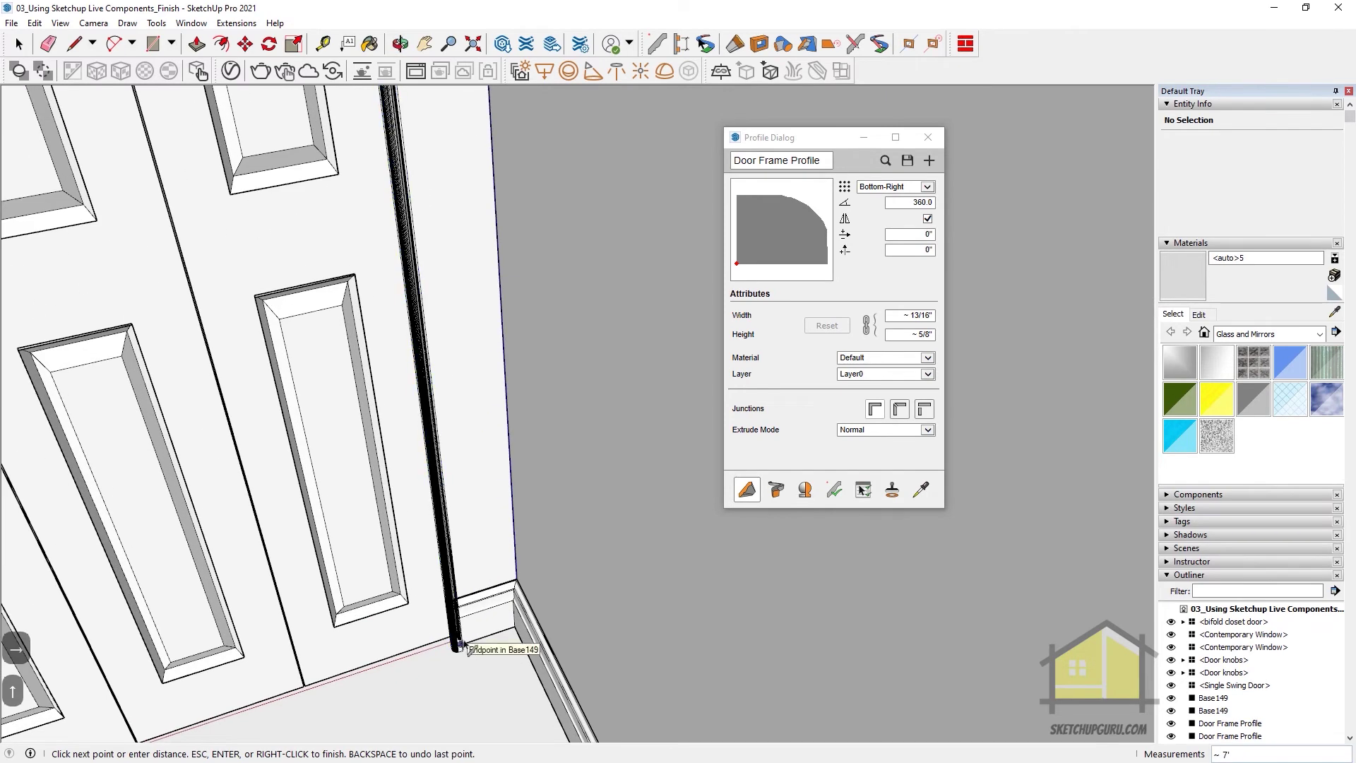
click(459, 645)
scroll(458, 648, up, 2)
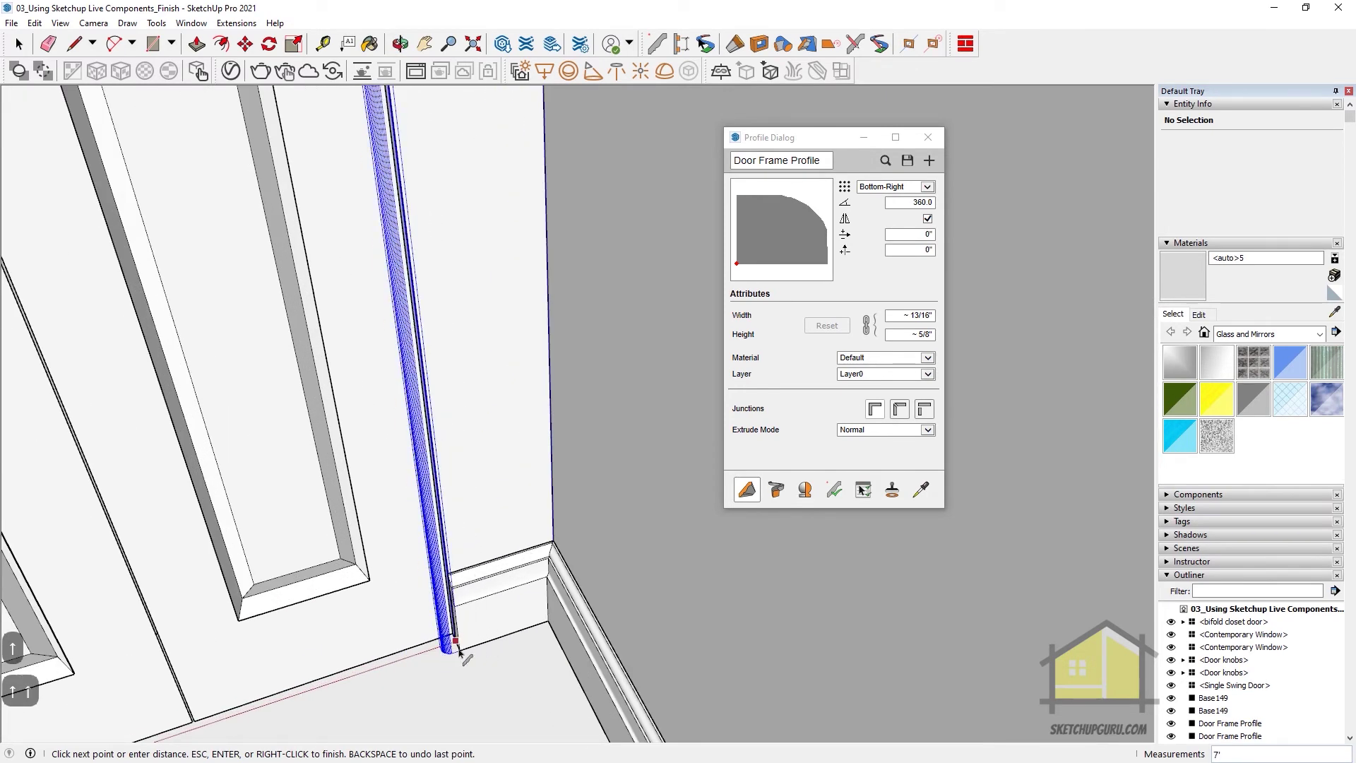
scroll(456, 647, down, 5)
right_click(408, 503)
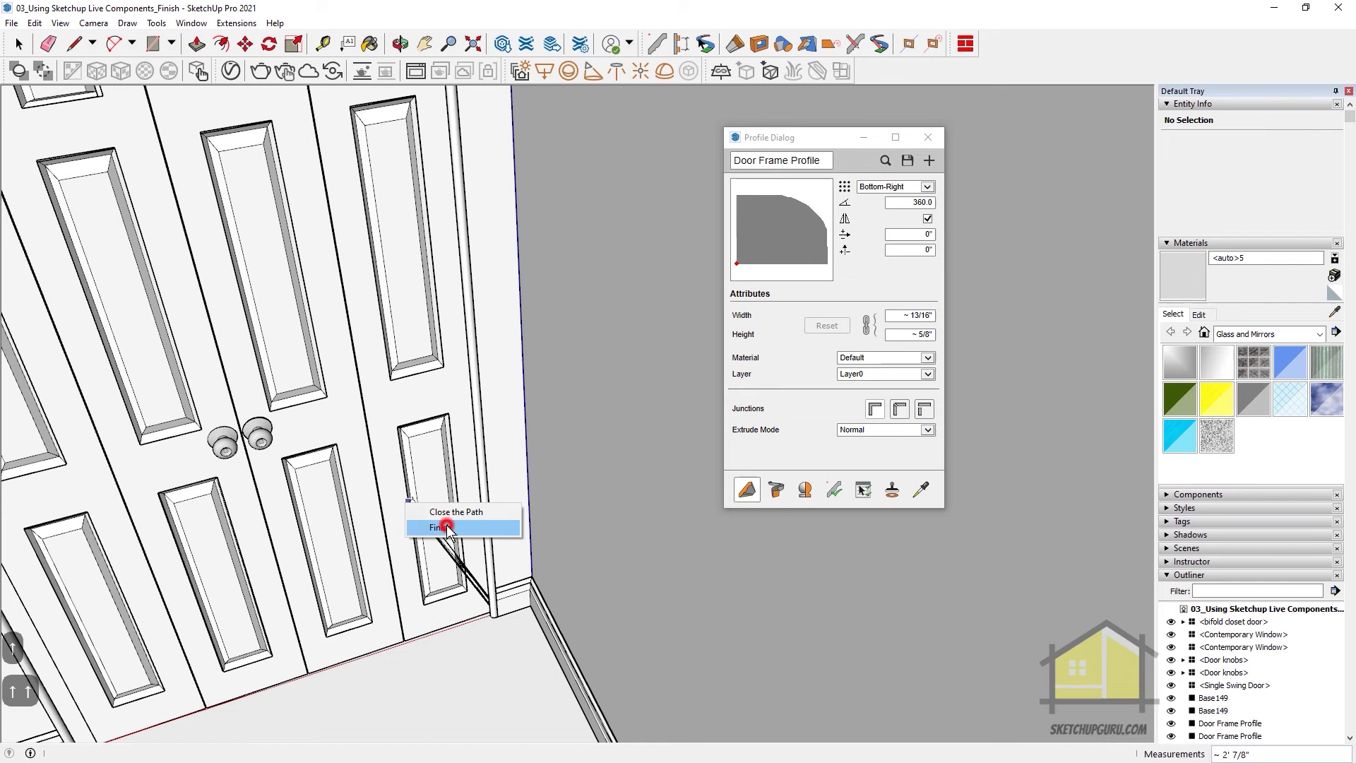
click(448, 527)
Open the closet door trim for editing and move its leg nearest the room corner about 13/16" along the red axis toward the corner
scroll(448, 523, down, 6)
scroll(483, 338, up, 5)
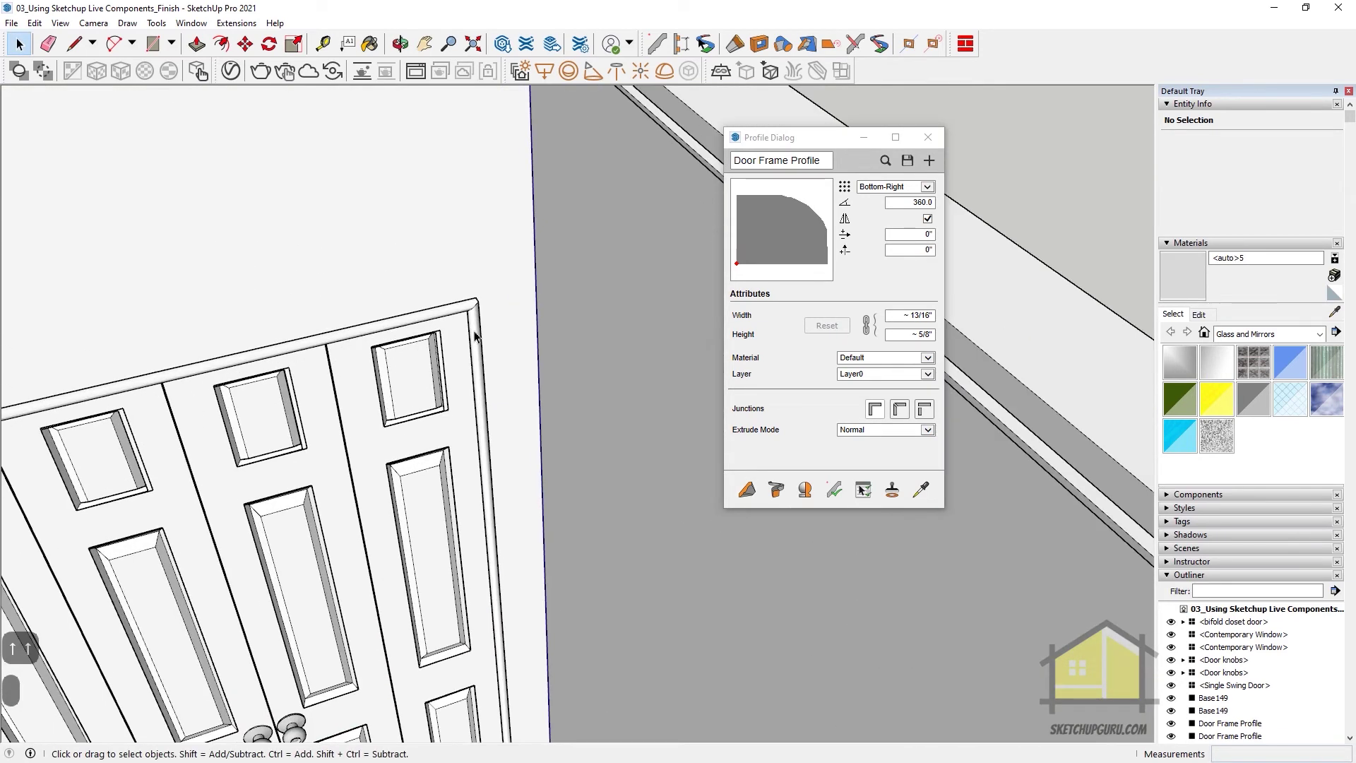
scroll(475, 337, down, 2)
click(472, 325)
scroll(472, 325, down, 5)
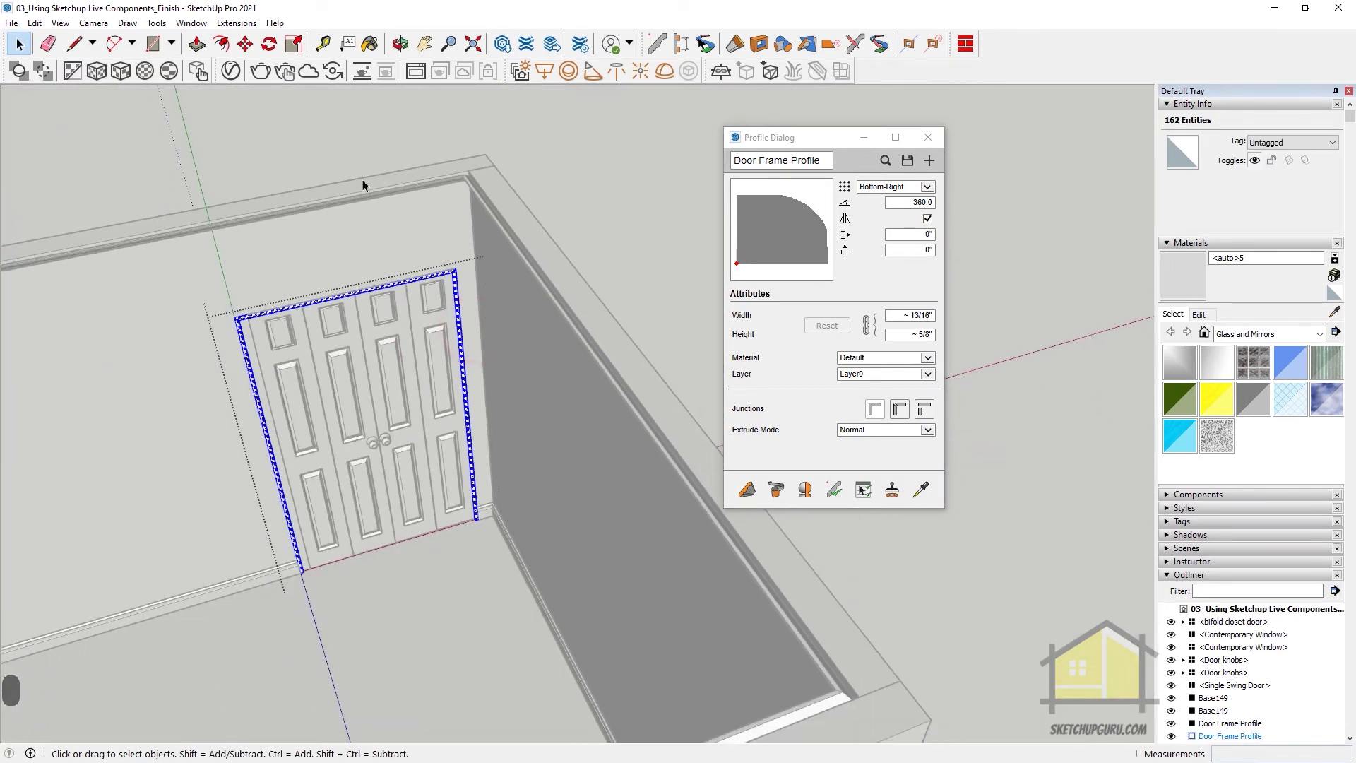
click(365, 143)
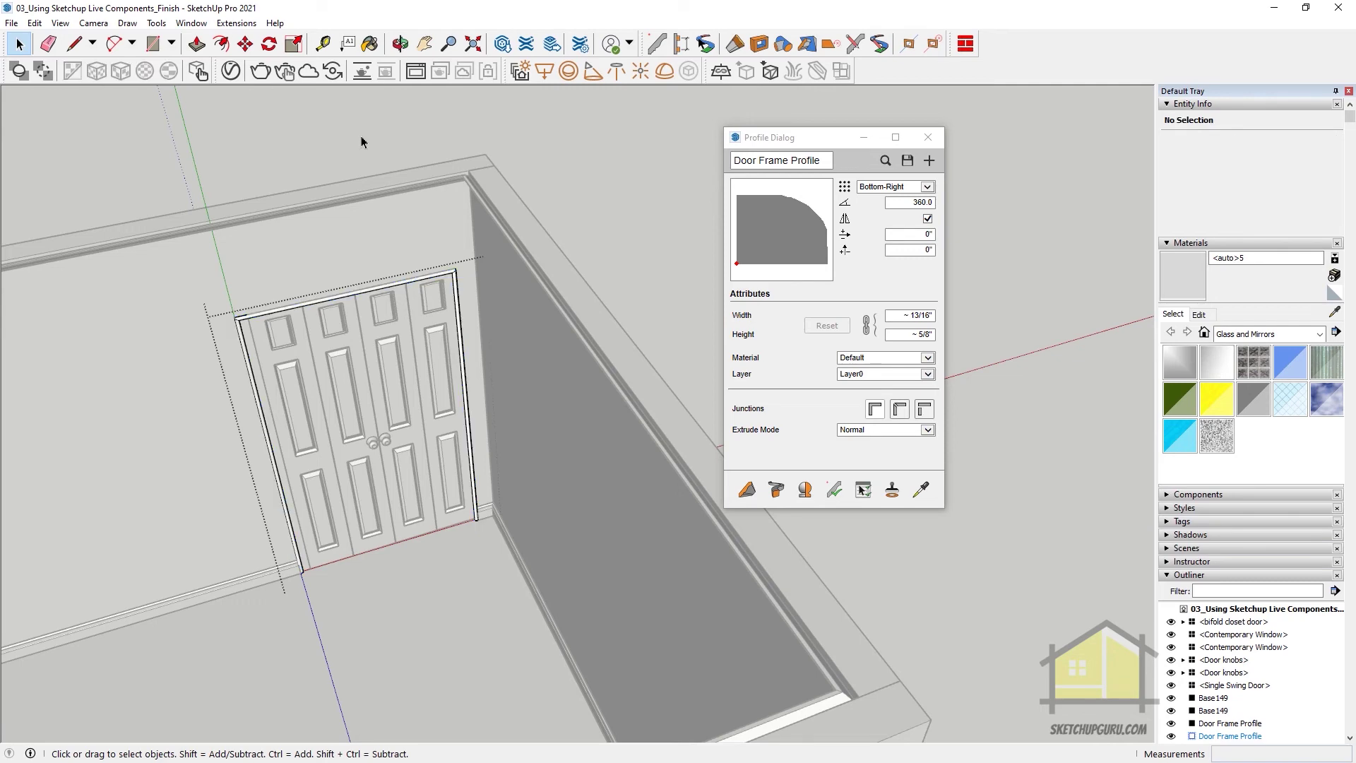
drag(393, 185, 687, 507)
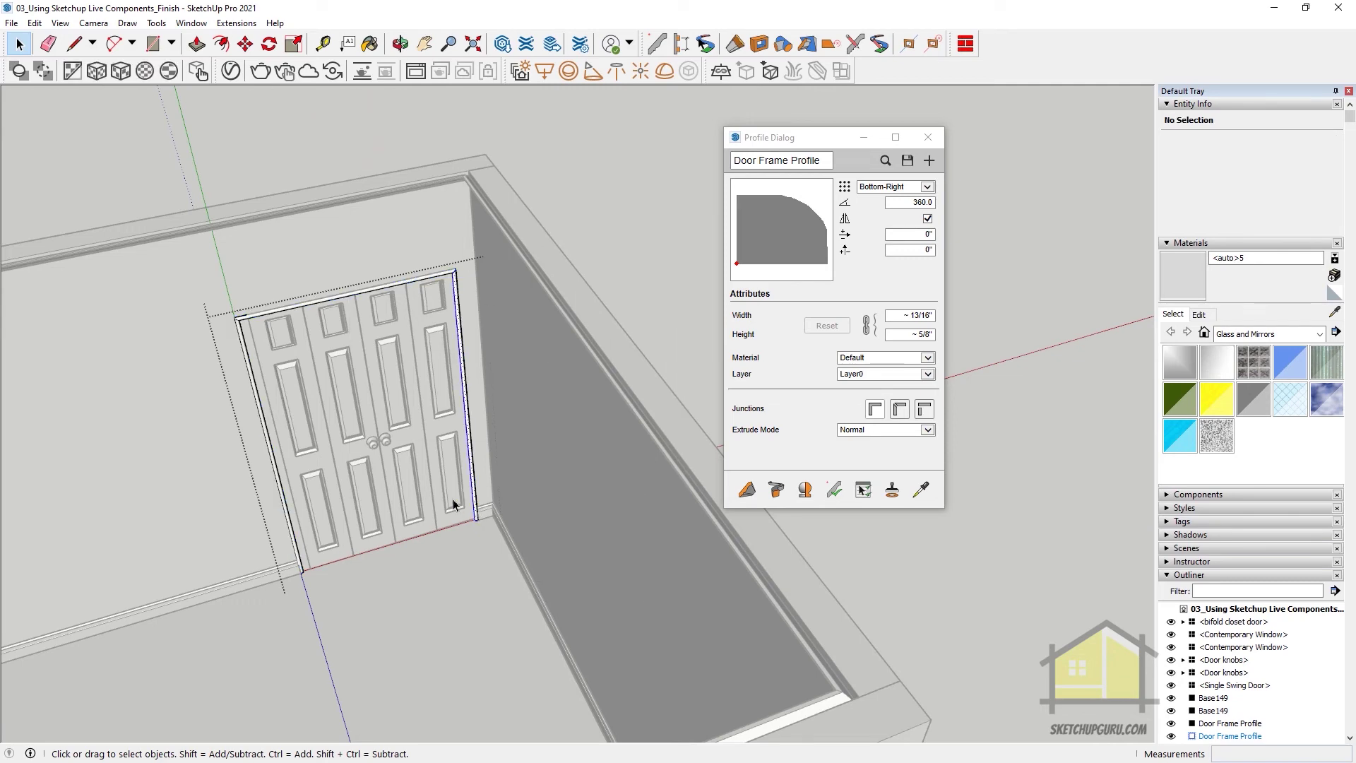
scroll(463, 501, up, 5)
scroll(498, 533, up, 8)
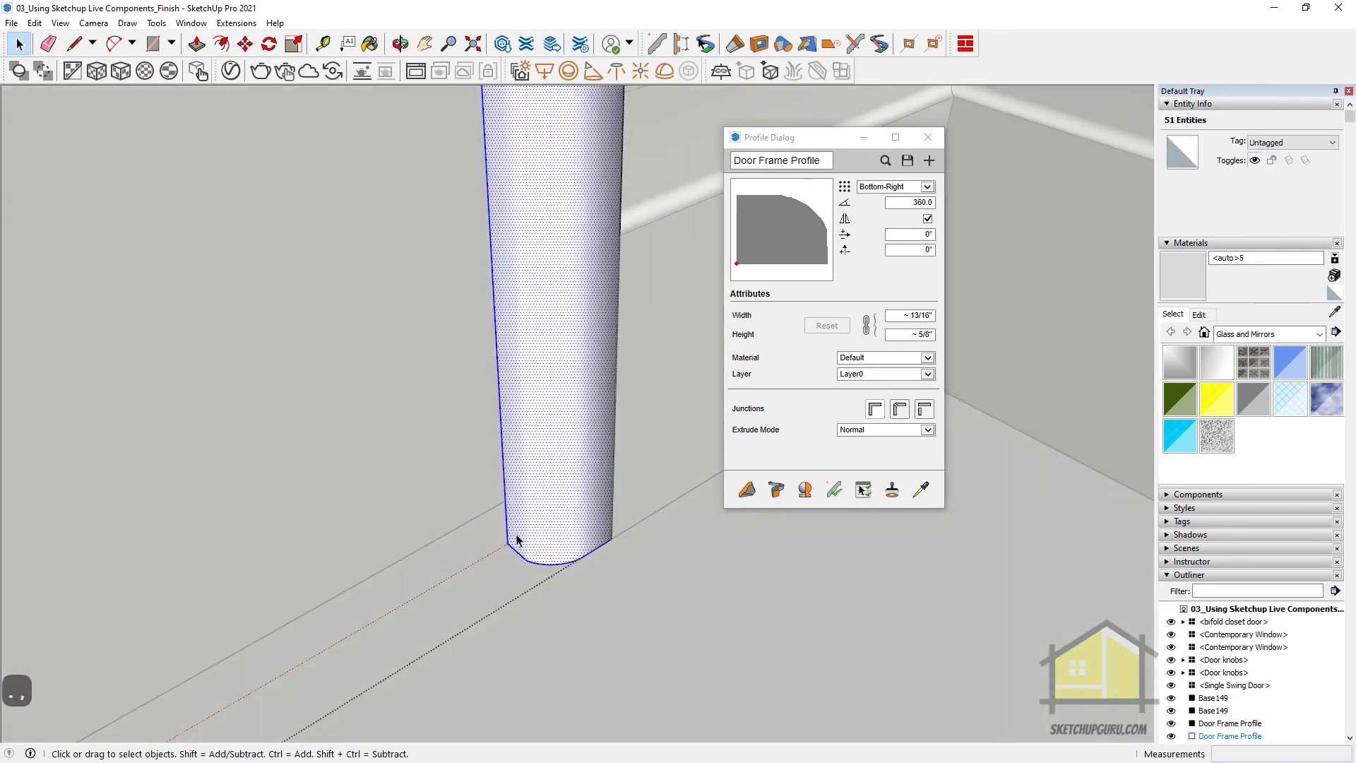
key(m)
click(508, 546)
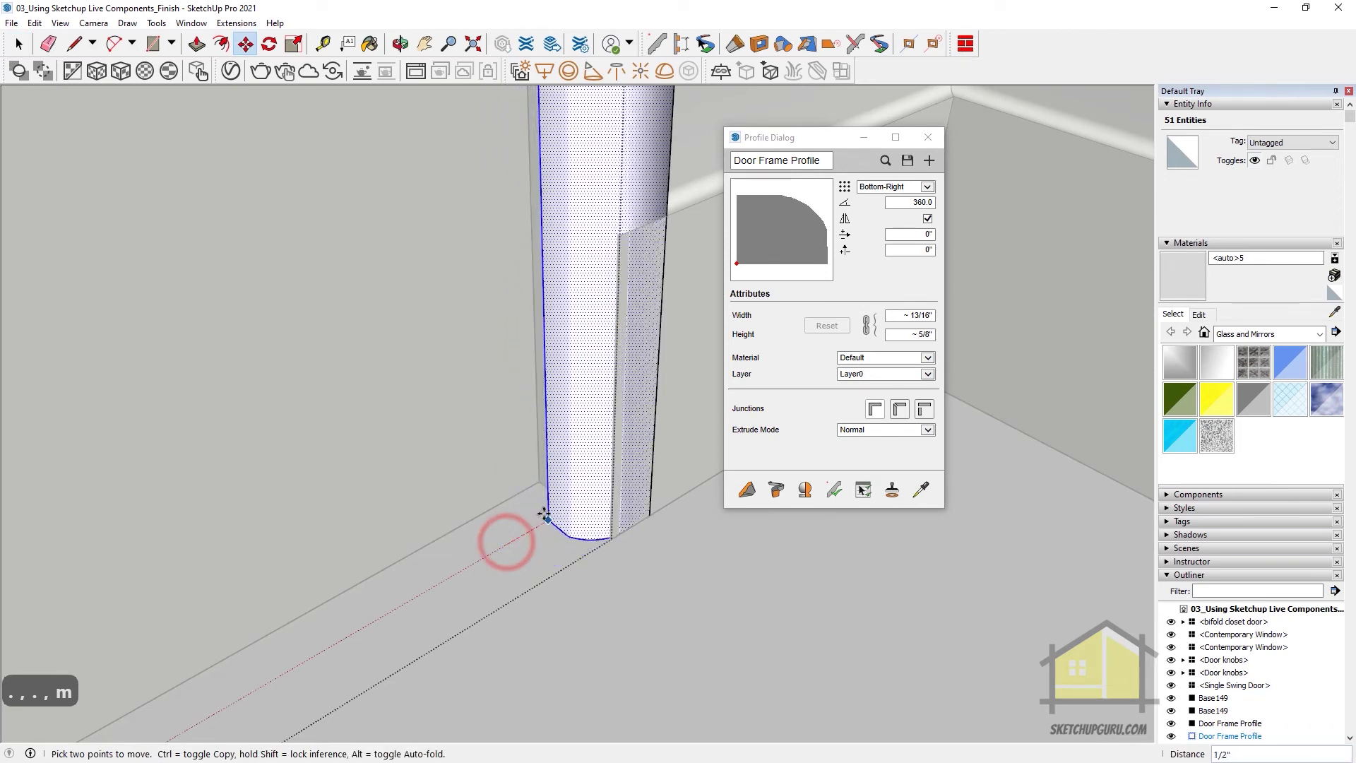
key(Right)
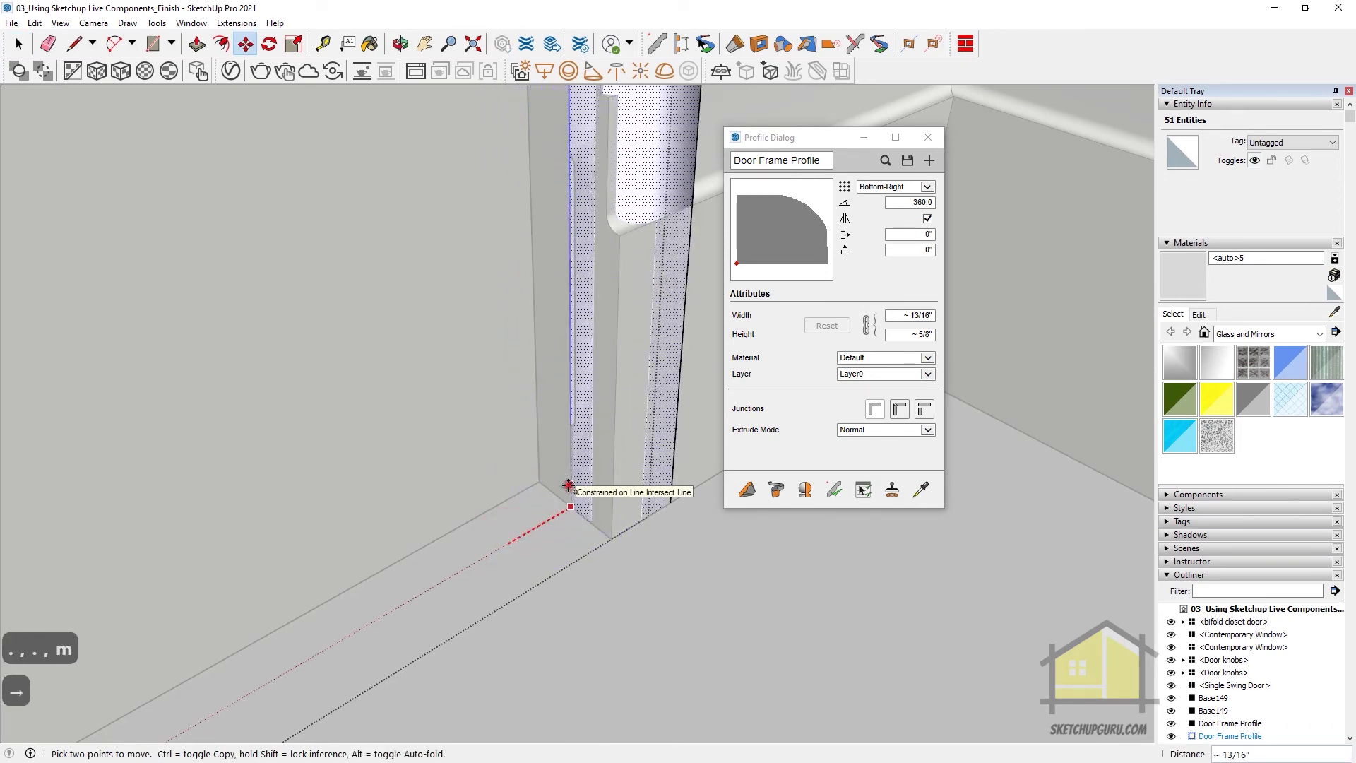
click(569, 486)
key(space)
Move the trim leg on the other side of the closet door about 1 15/16" along the red axis toward the door
scroll(574, 490, down, 8)
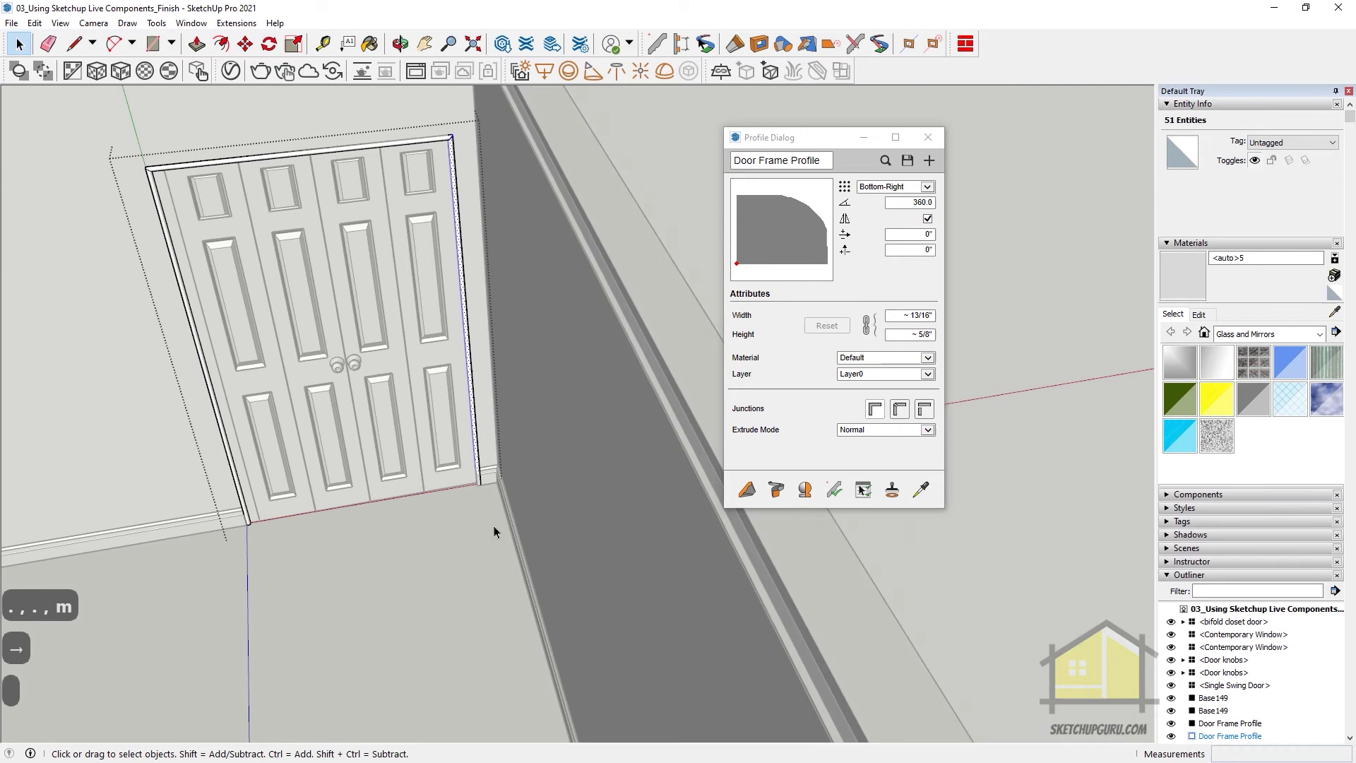
scroll(494, 532, down, 3)
middle_drag(494, 532, 325, 441)
drag(262, 202, 438, 564)
scroll(328, 498, up, 4)
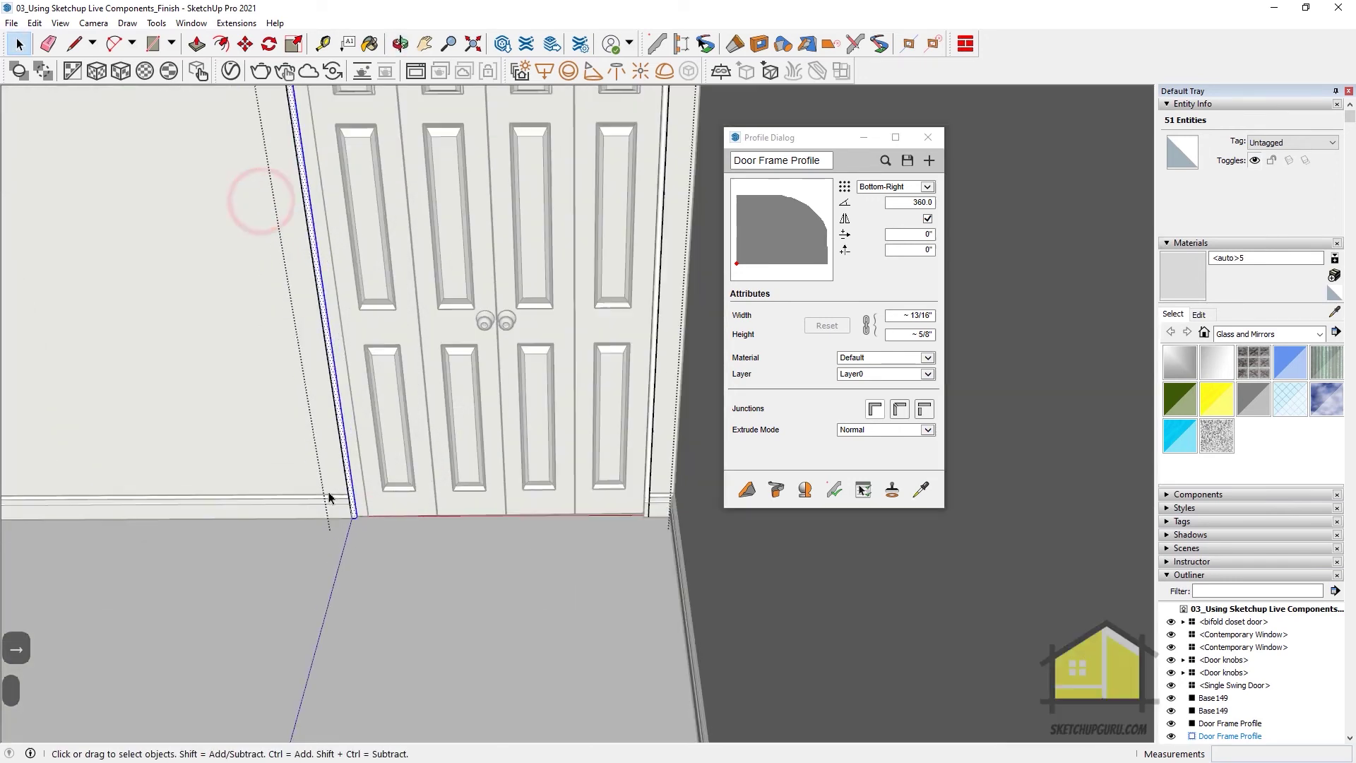
middle_drag(328, 498, 638, 639)
scroll(496, 544, down, 5)
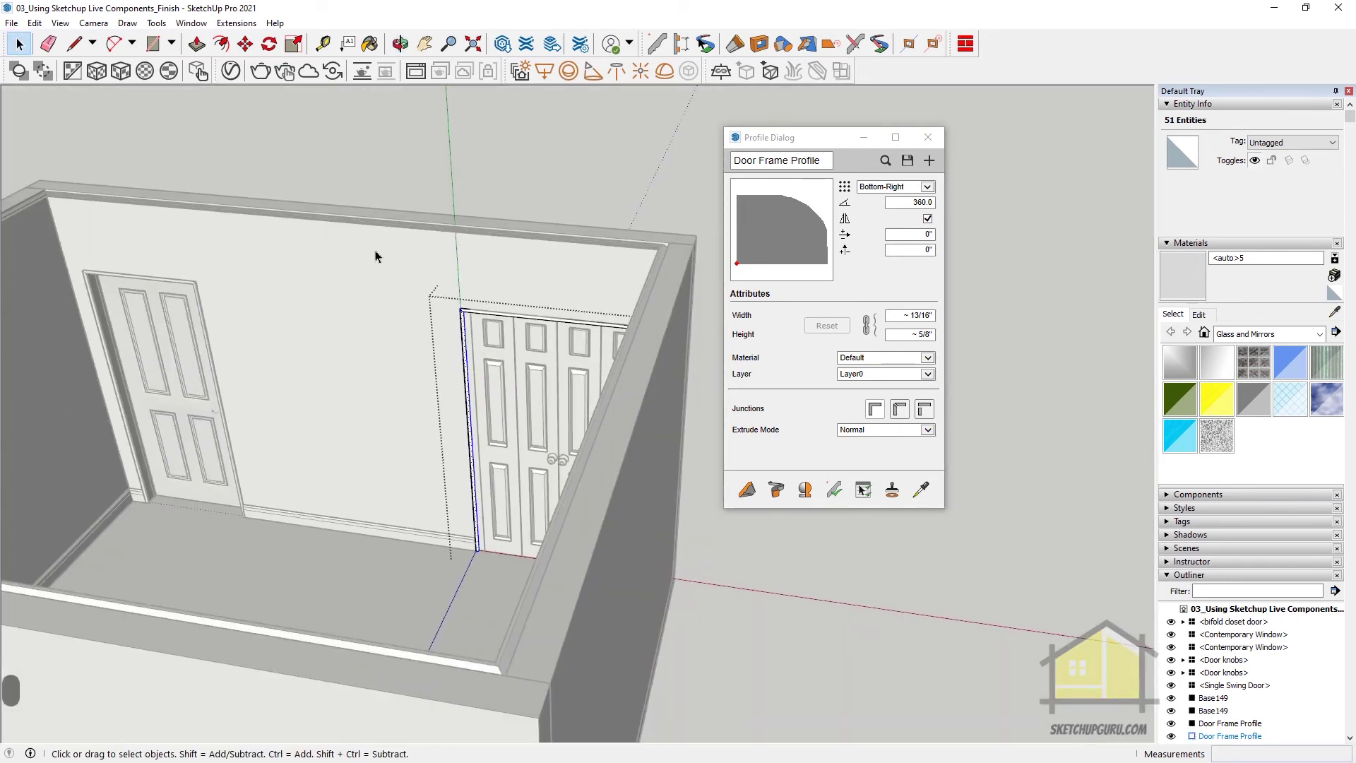
drag(376, 257, 475, 551)
scroll(476, 551, up, 6)
key(m)
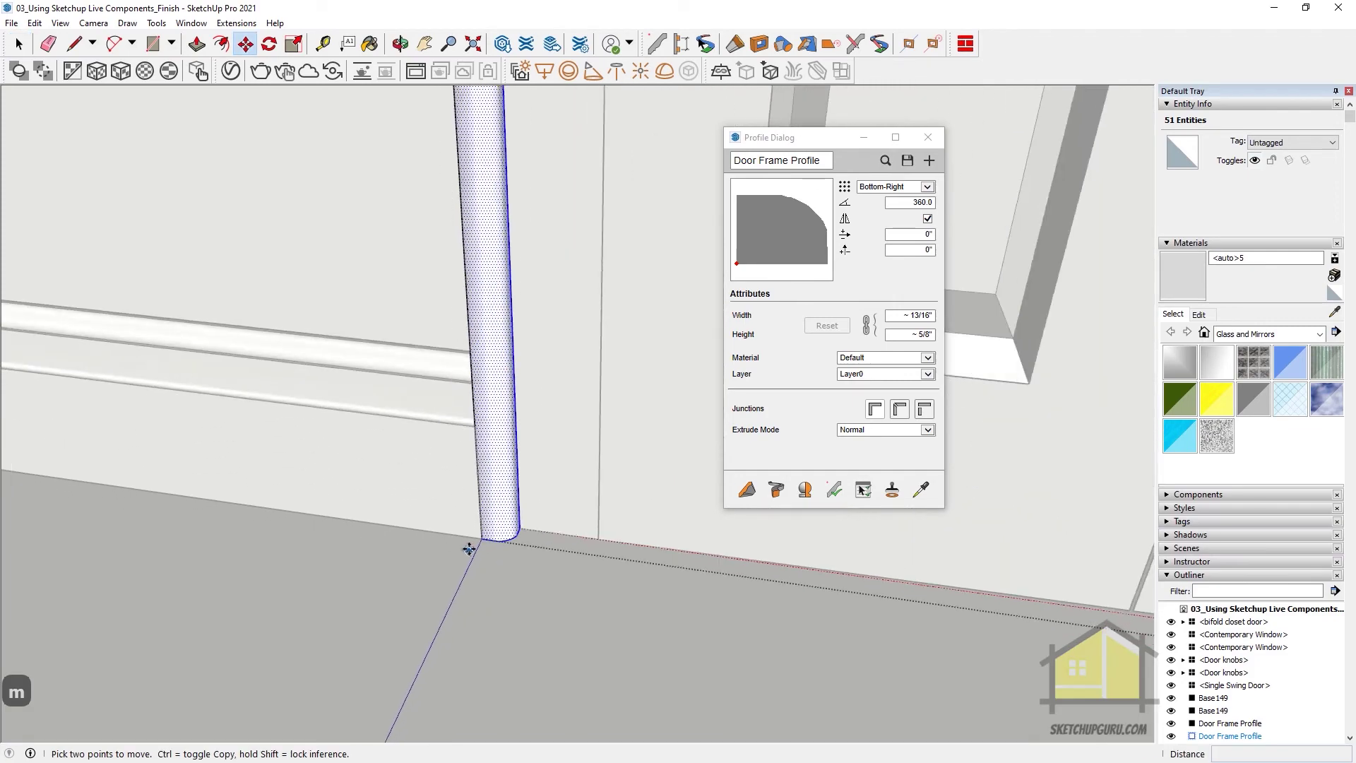
scroll(469, 549, up, 2)
click(533, 522)
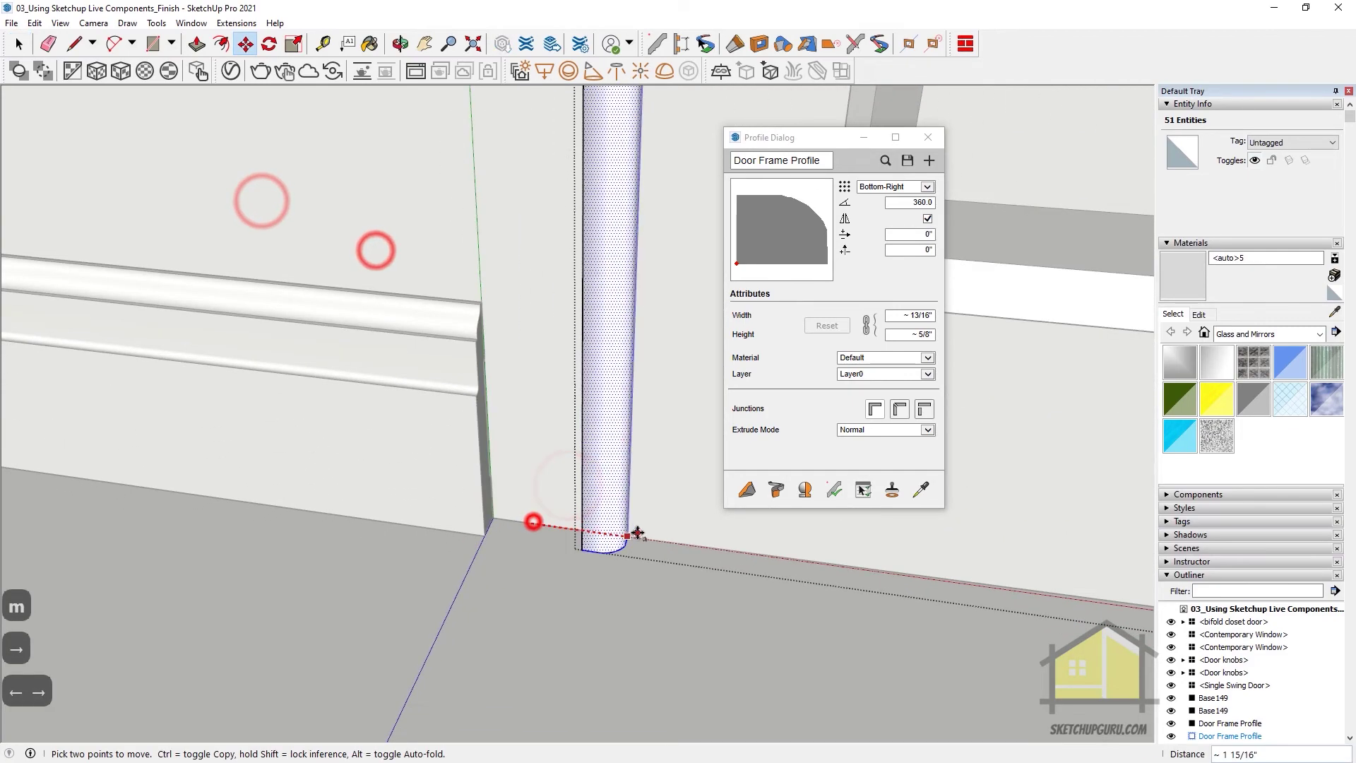
click(636, 534)
key(space)
Move the top piece of the closet door trim vertically and leave the trim group
scroll(636, 534, down, 5)
double_click(424, 415)
scroll(476, 436, down, 3)
middle_drag(476, 436, 351, 246)
key(n)
key(m)
scroll(314, 284, up, 5)
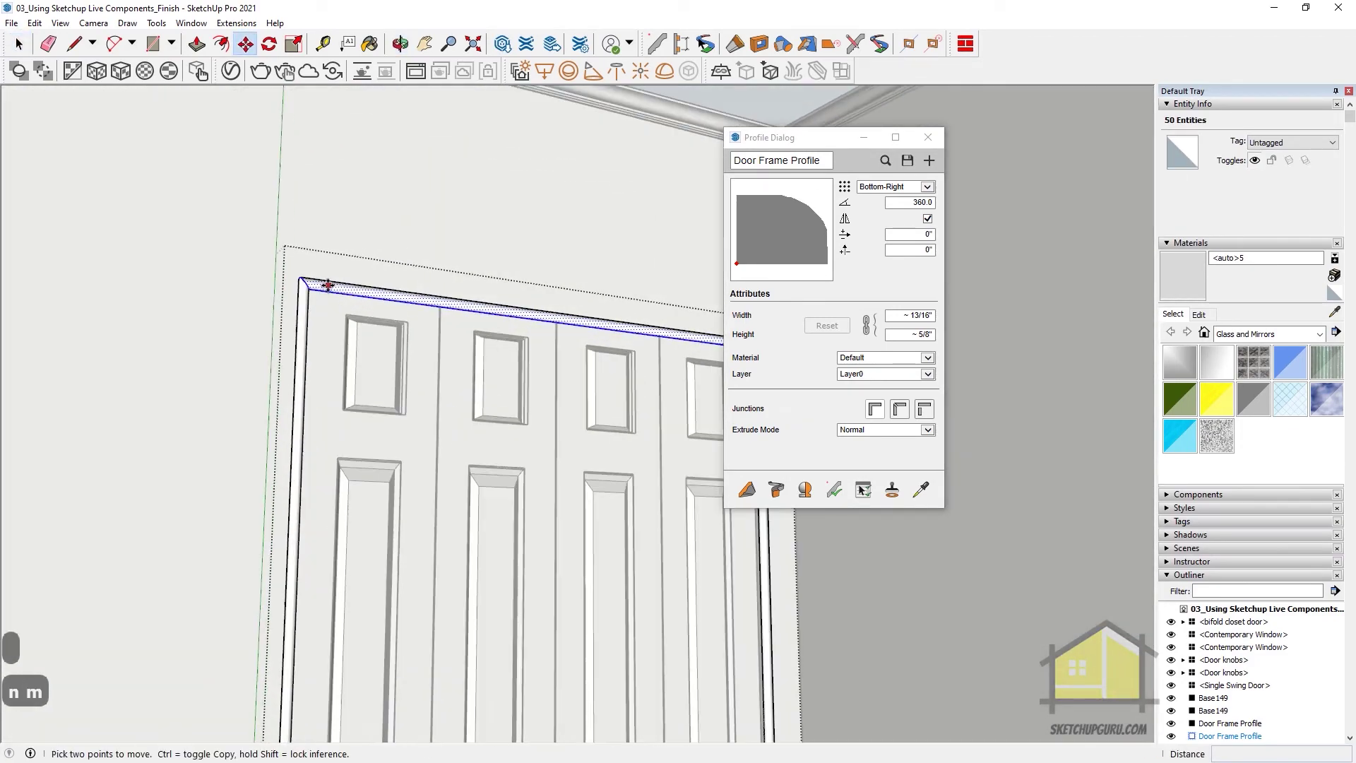
click(277, 288)
key(Up)
middle_drag(179, 257, 145, 209)
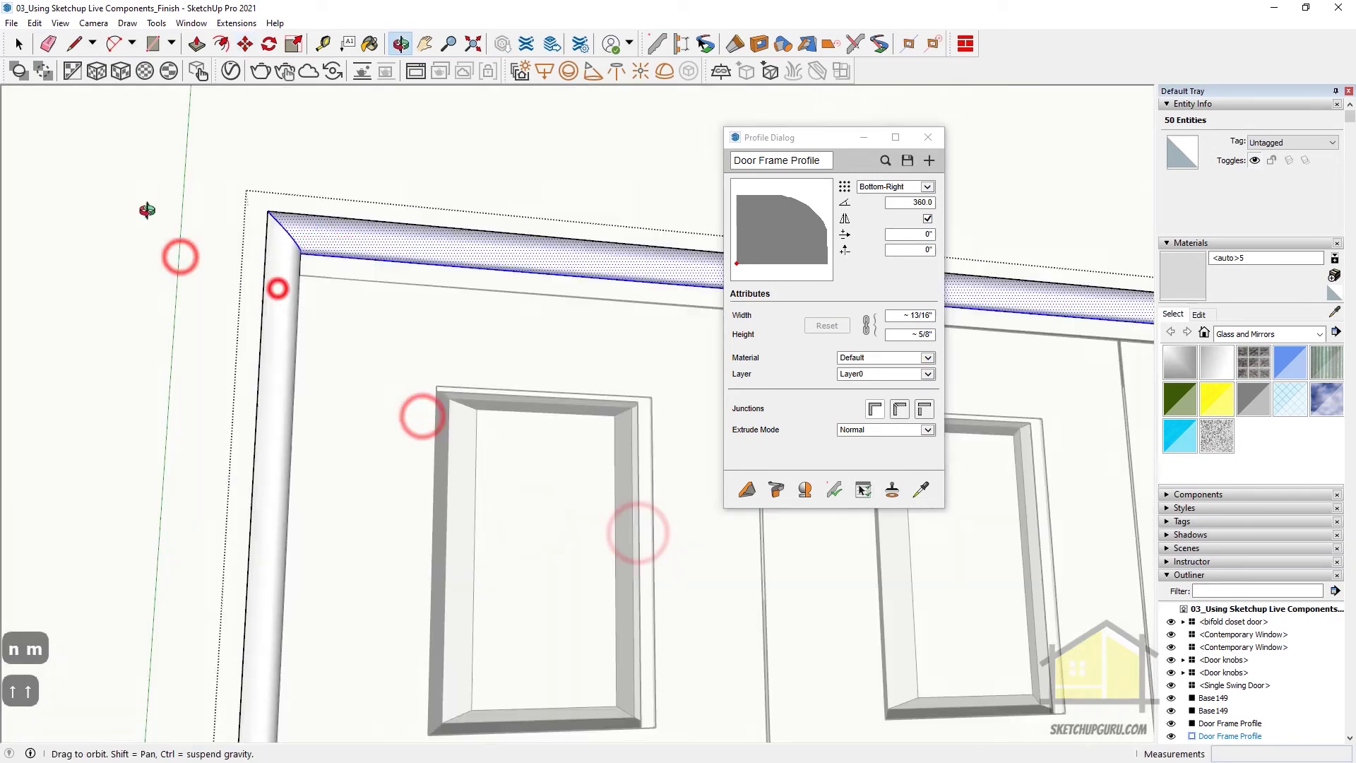
scroll(236, 312, down, 4)
click(346, 339)
key(Right)
key(Left)
key(space)
key(Escape)
middle_drag(236, 312, 275, 361)
scroll(275, 362, up, 2)
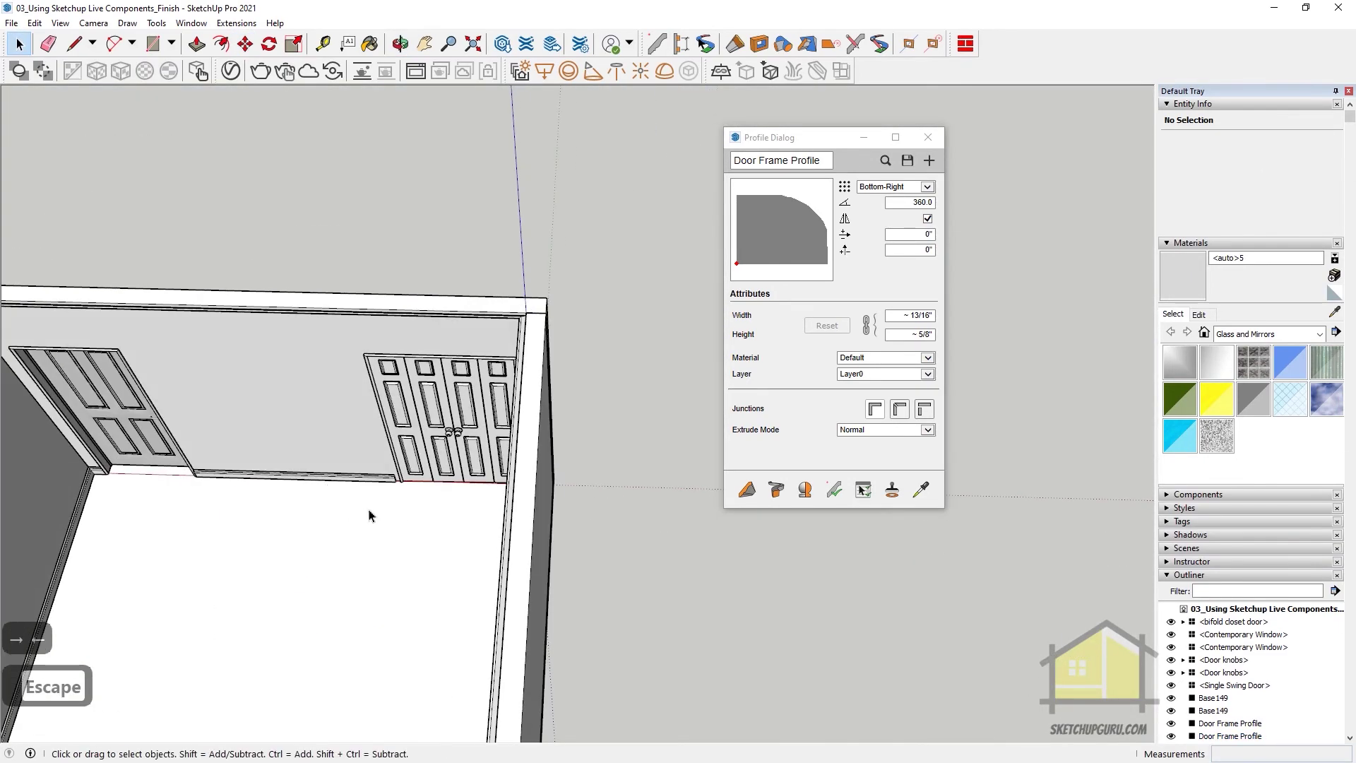
Edit the baseboard beside the closet door, extend its end face about 1 15/16" to the door trim and leave the group
scroll(369, 515, up, 8)
double_click(416, 413)
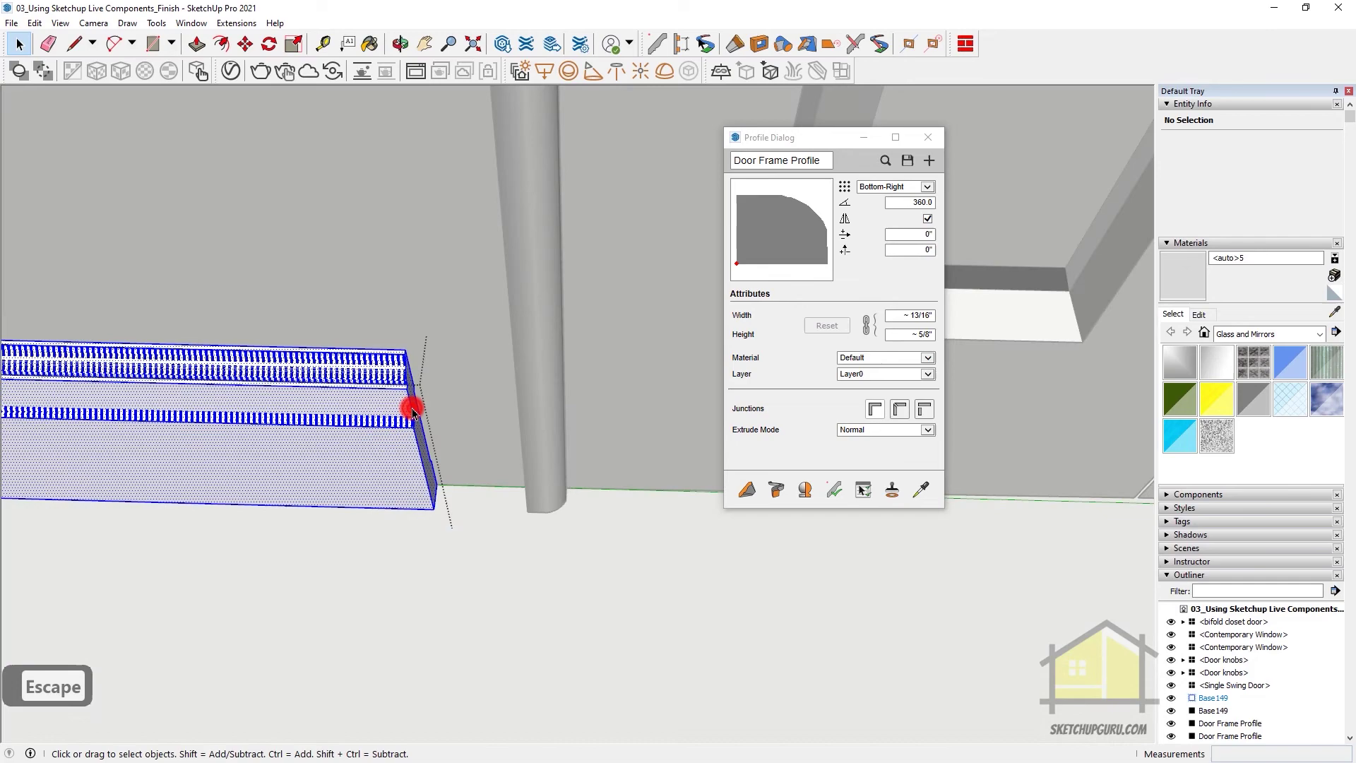
key(p)
click(418, 433)
click(529, 504)
scroll(330, 506, down, 8)
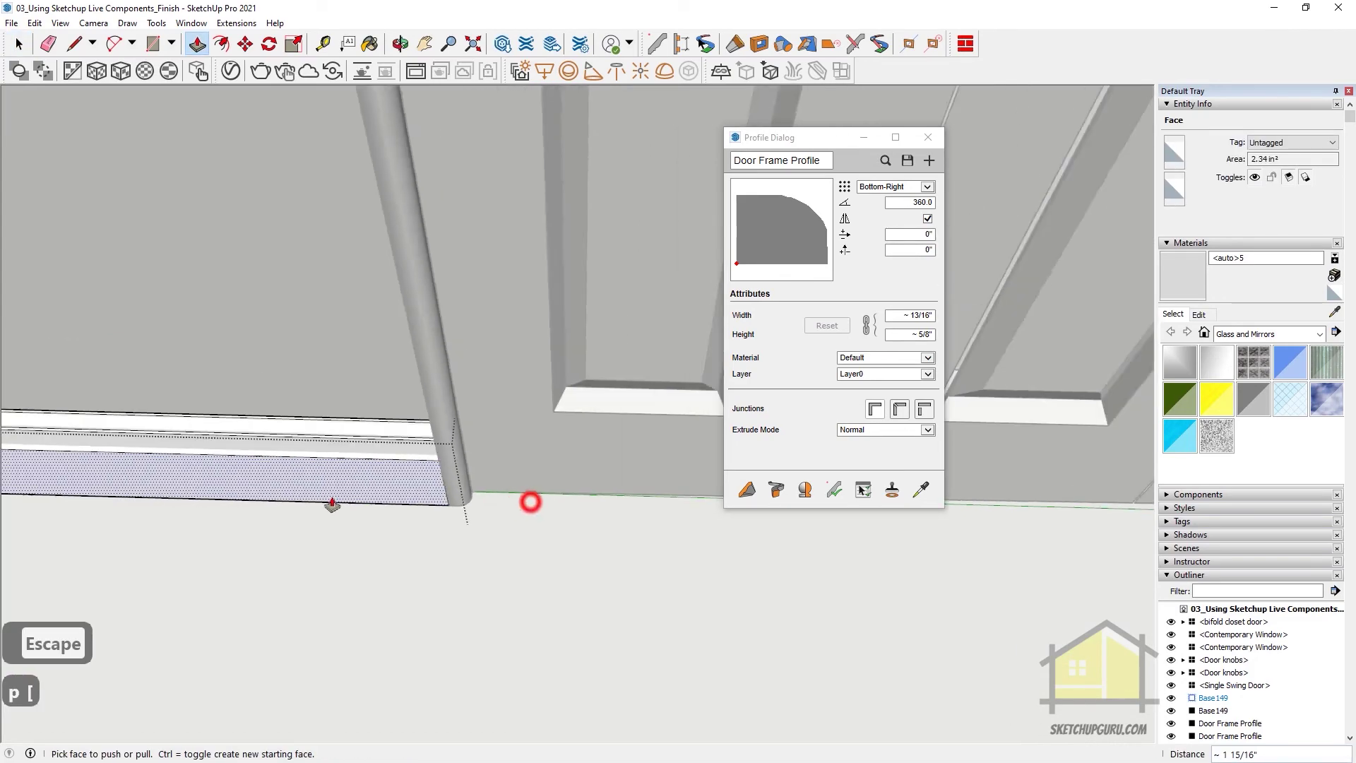
middle_drag(203, 457, 485, 485)
scroll(518, 403, down, 2)
key(space)
key(Escape)
key(Escape)
scroll(508, 481, down, 2)
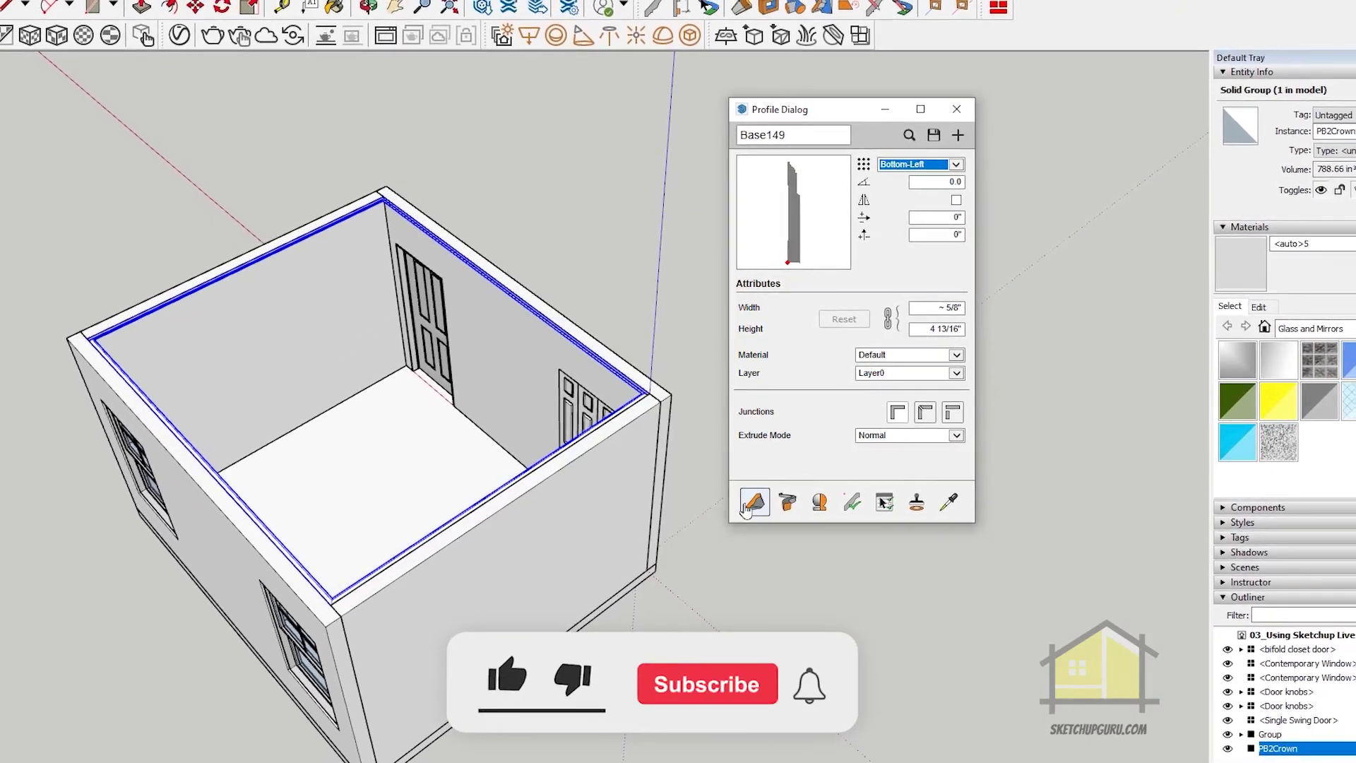
Run the Base149 baseboard profile along the wall between the two doors and start another run on the far side of the closet door
click(745, 505)
scroll(294, 357, up, 10)
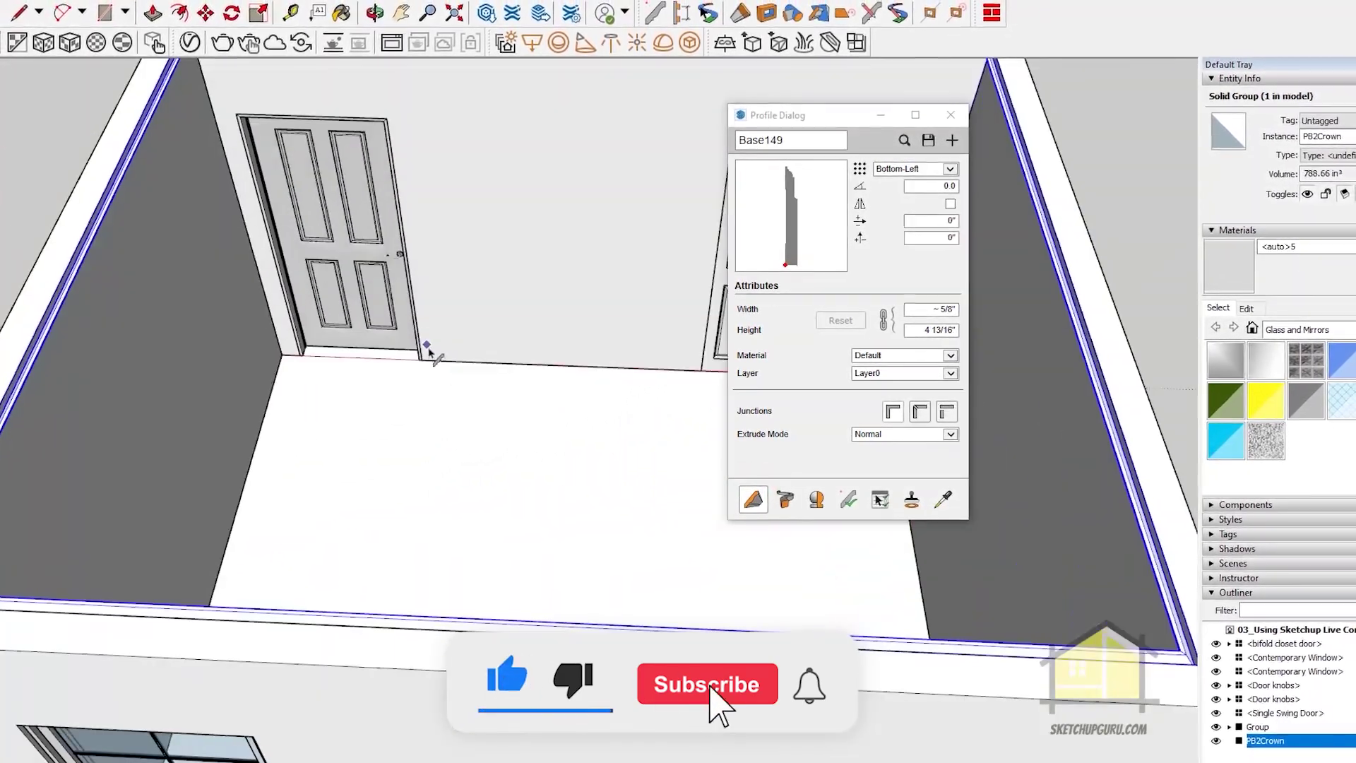
click(424, 357)
scroll(438, 325, down, 3)
scroll(523, 339, up, 6)
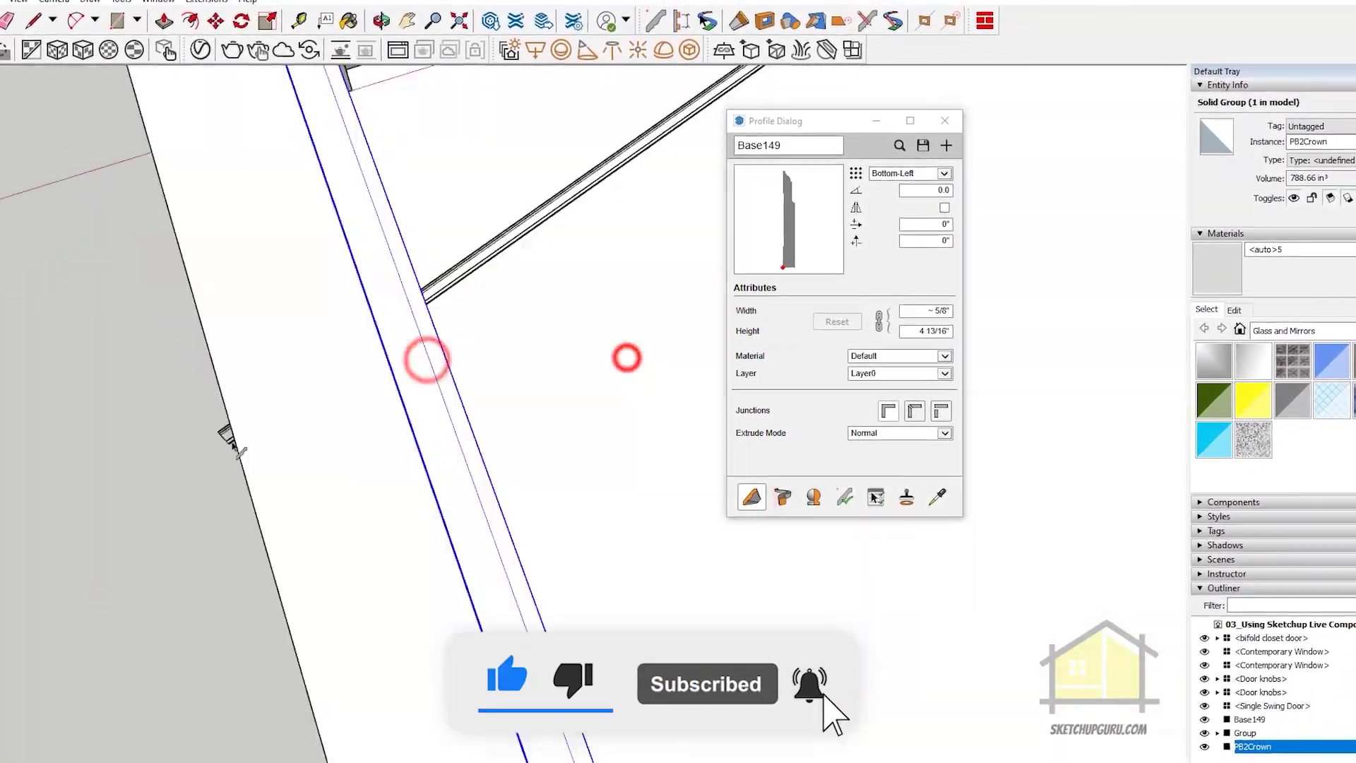
scroll(228, 436, down, 8)
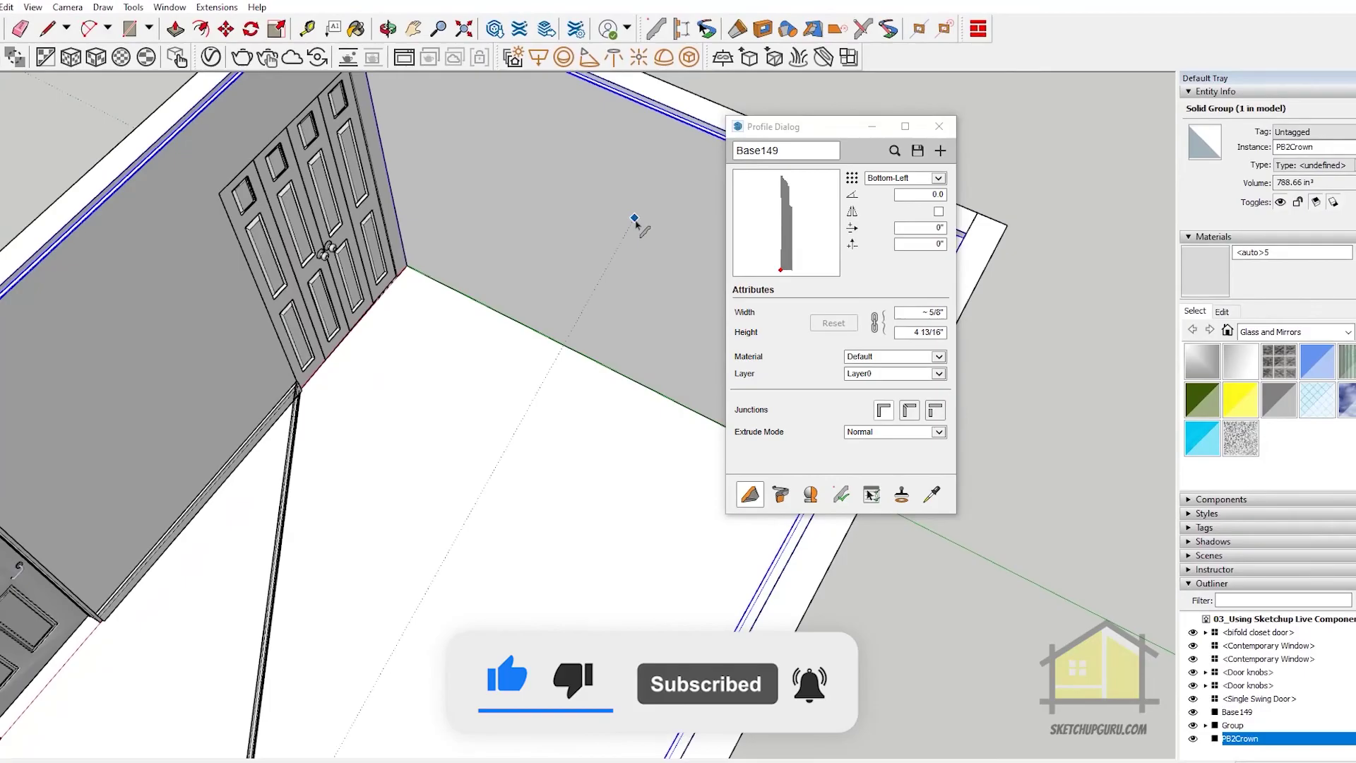
key(Escape)
scroll(331, 369, up, 8)
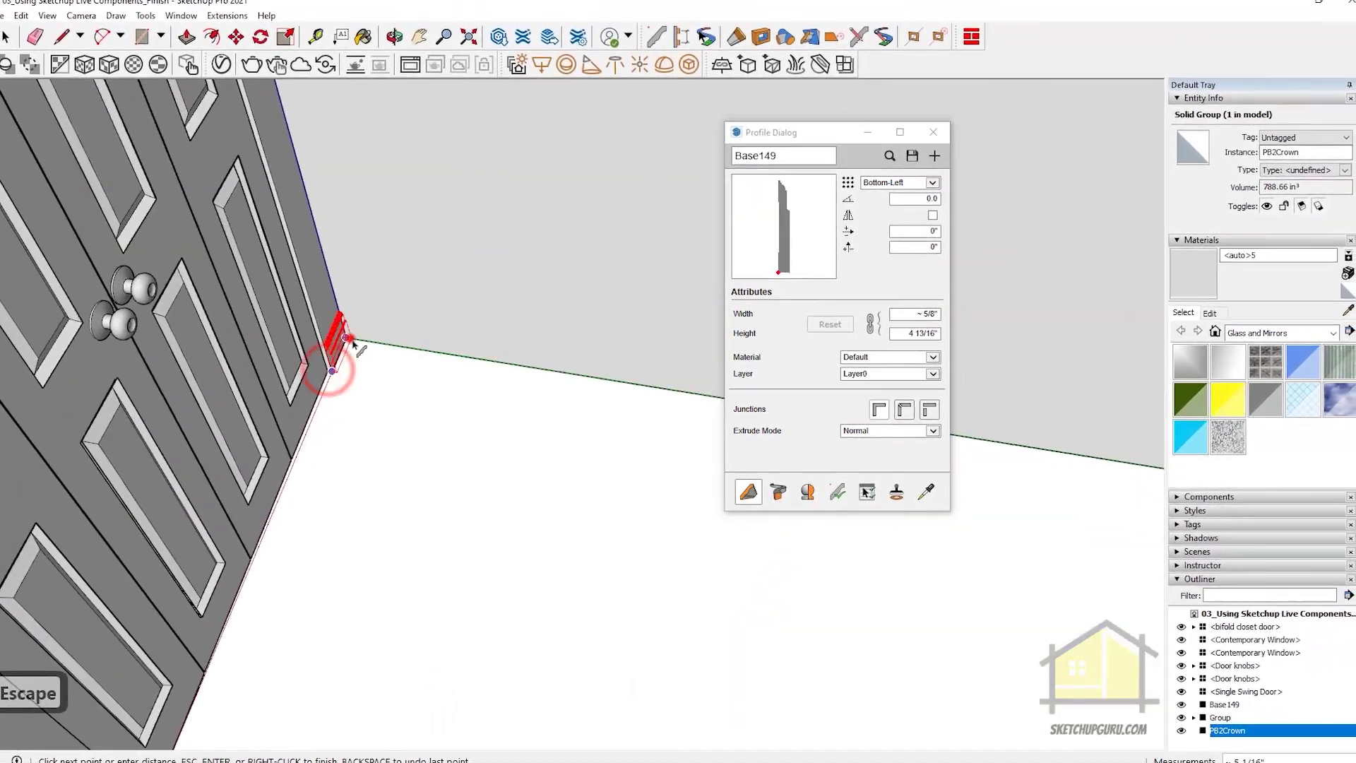